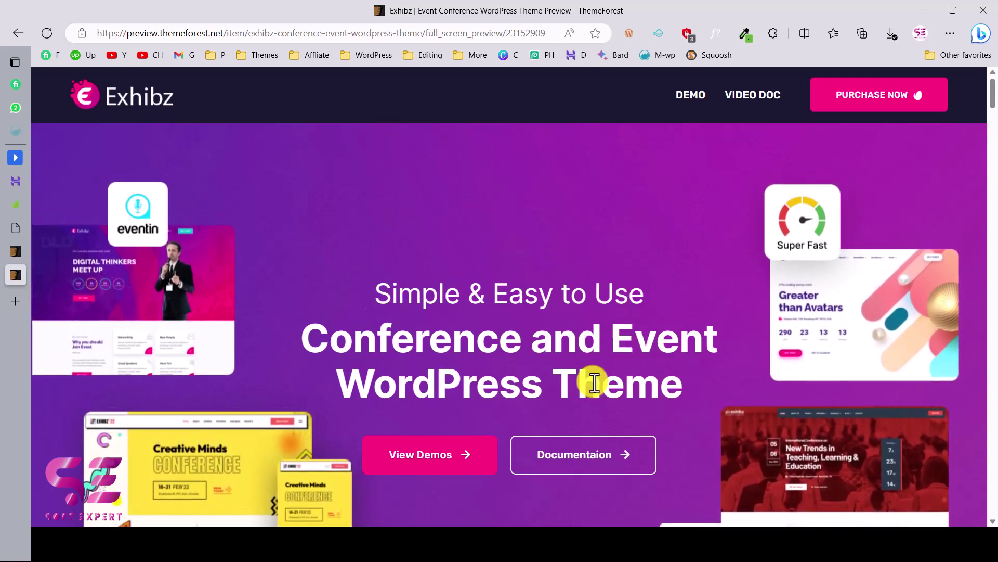
Jump to the Exhibz demo list and browse thumbnails like Home One, Classic 2020 and Multi Event
left_click(470, 452)
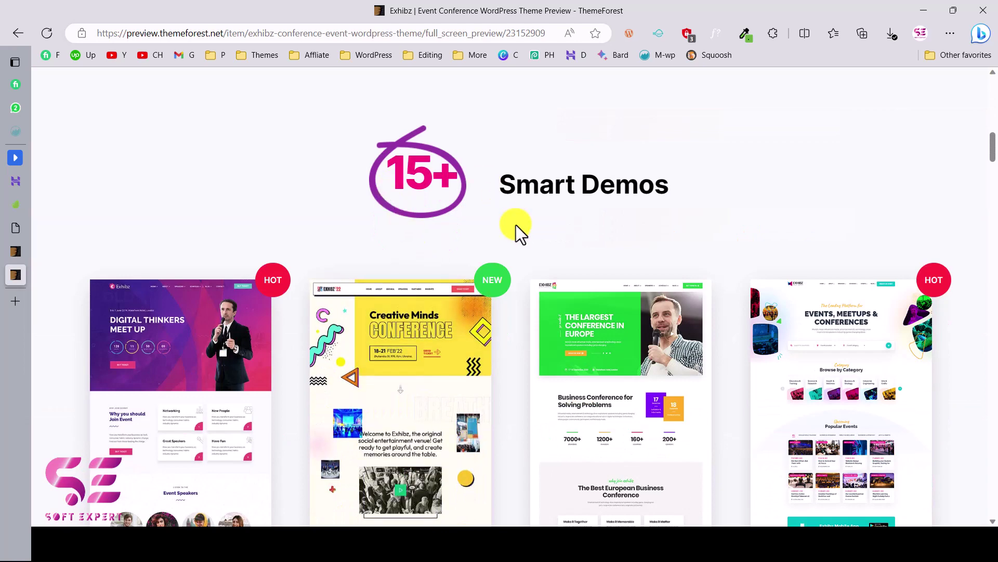
scroll(626, 210, "down", 3)
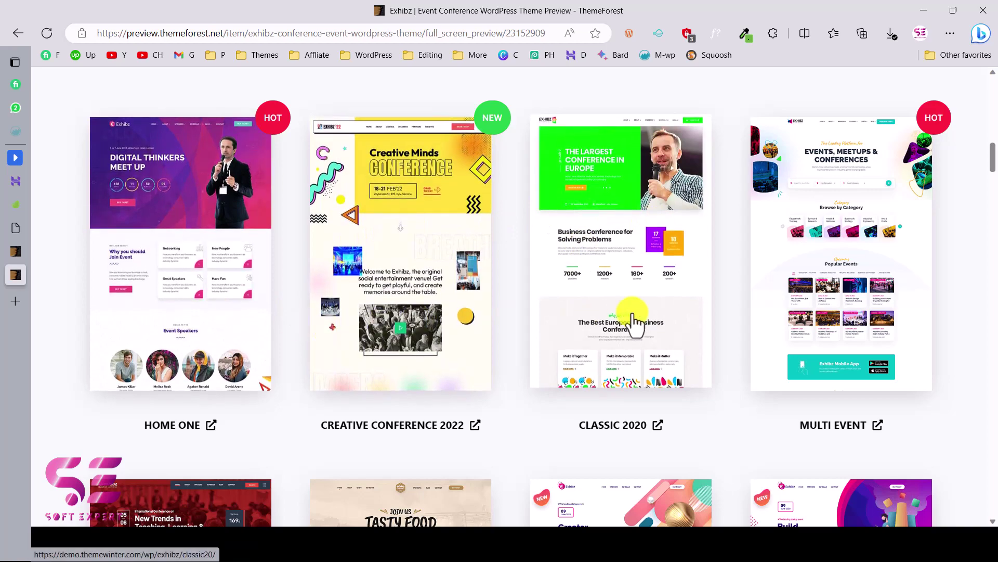
scroll(572, 319, "down", 6)
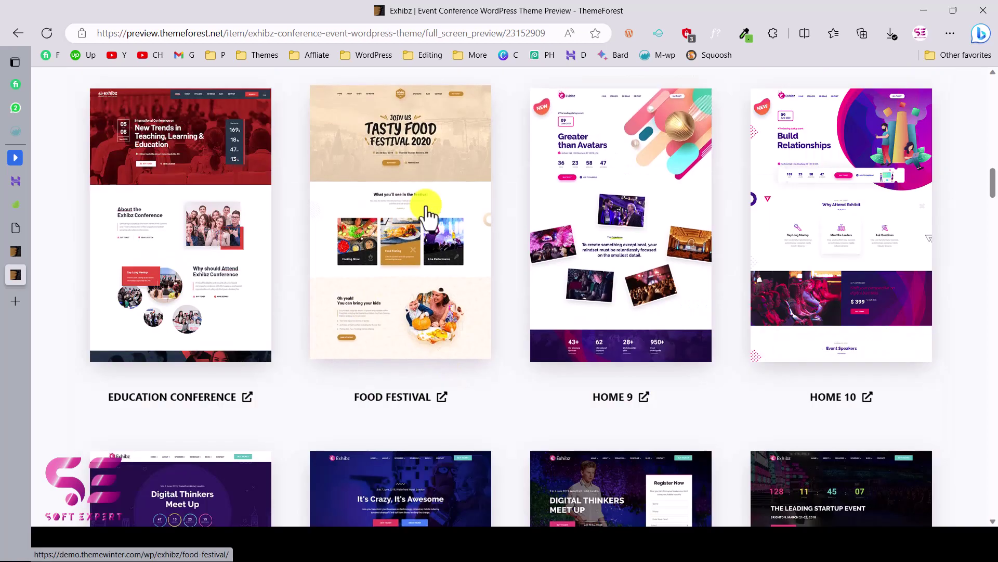
scroll(424, 212, "down", 4)
scroll(425, 211, "down", 10)
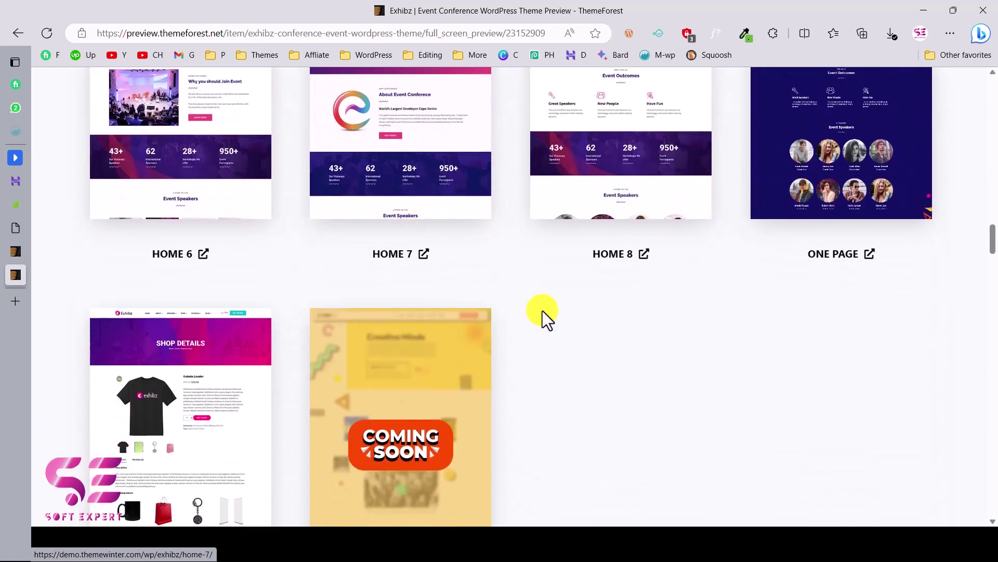
scroll(542, 317, "down", 2)
scroll(542, 314, "up", 7)
scroll(542, 310, "down", 4)
scroll(542, 311, "up", 10)
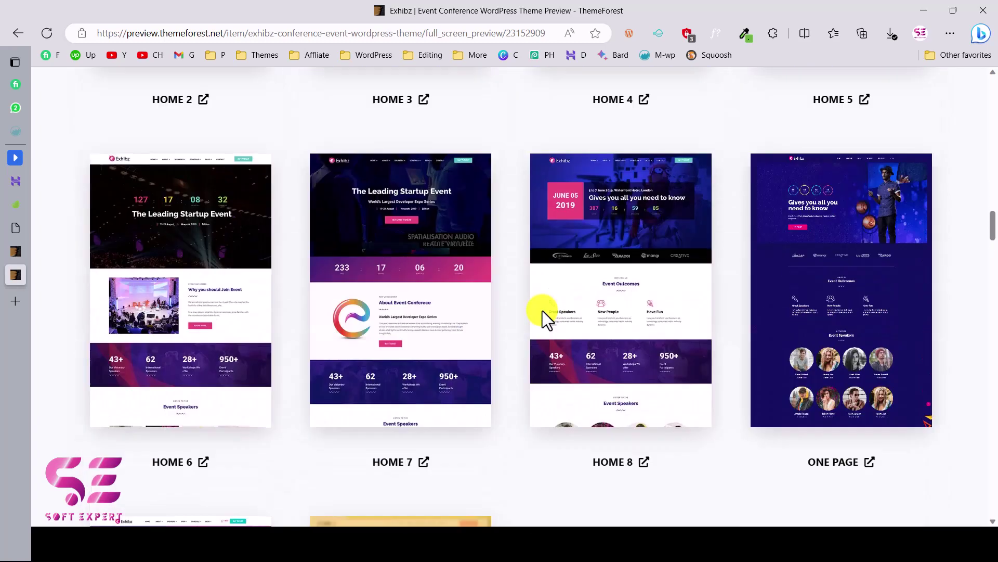
scroll(542, 310, "up", 6)
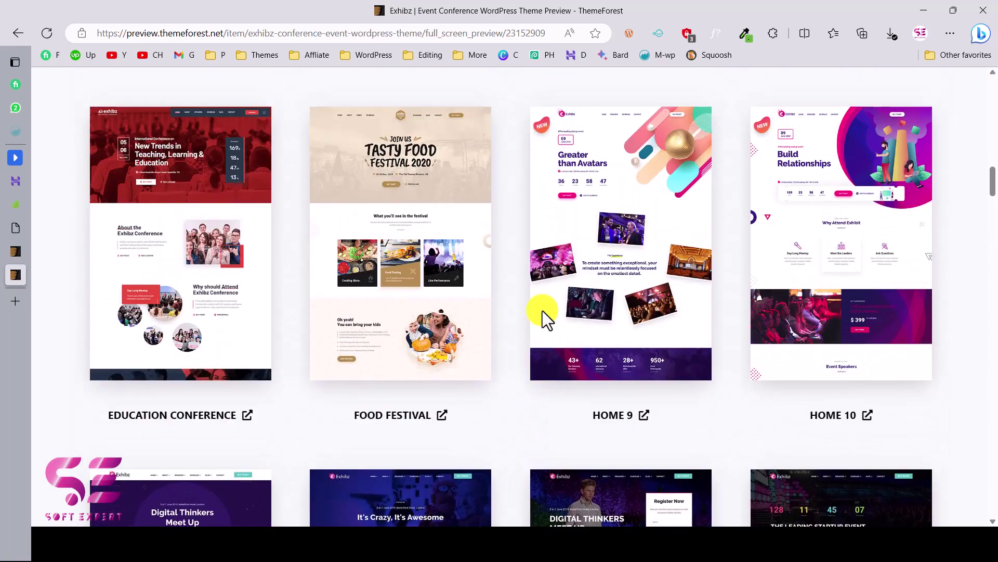
scroll(542, 310, "up", 7)
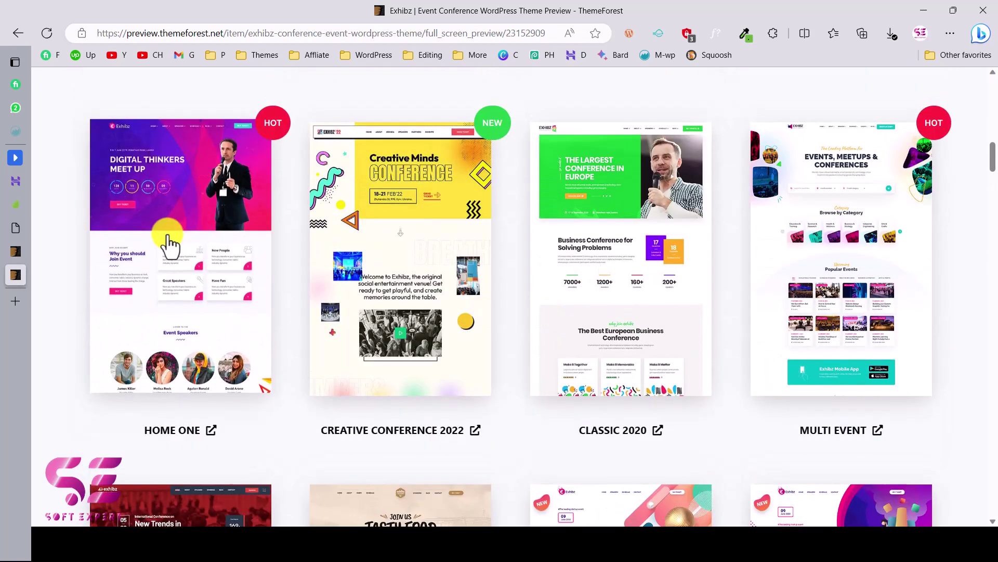
Open the Home One demo and preview its navigation menus
left_click(174, 430)
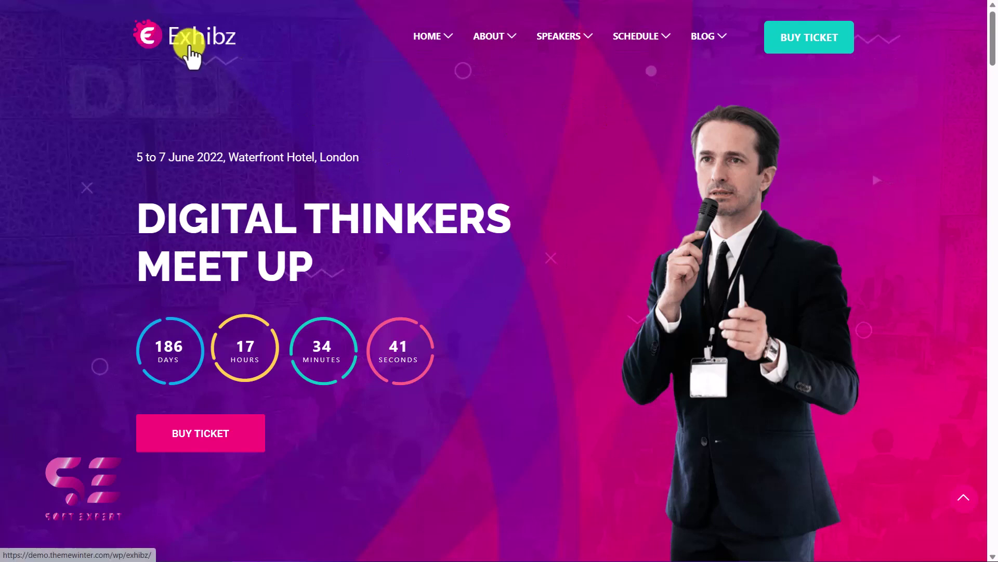
mouse_move(417, 44)
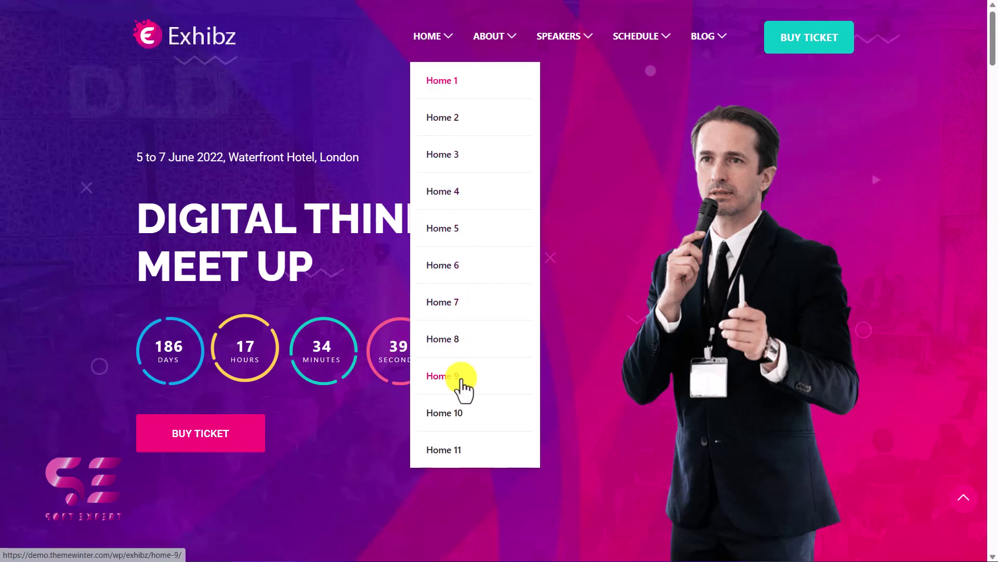
mouse_move(495, 53)
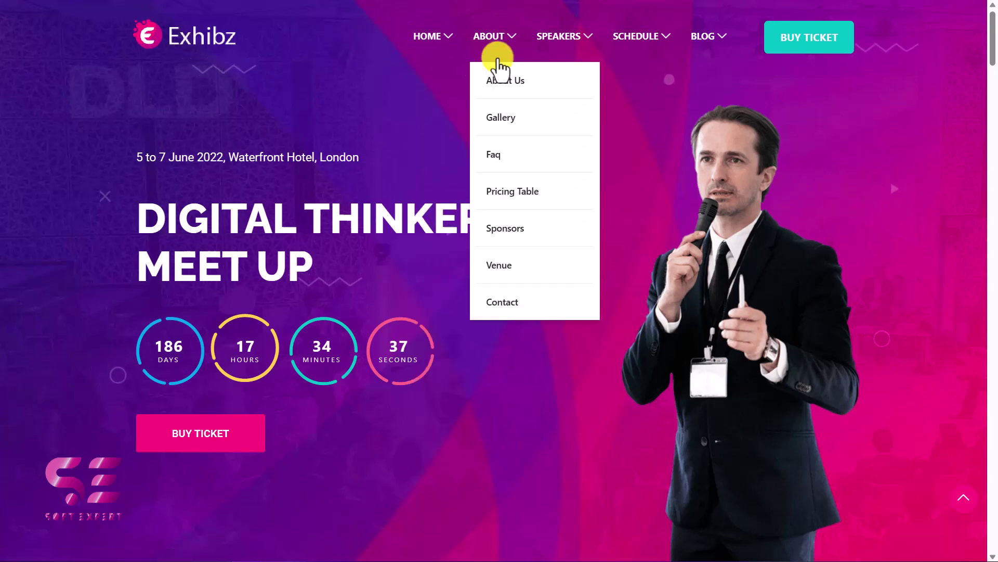
mouse_move(563, 41)
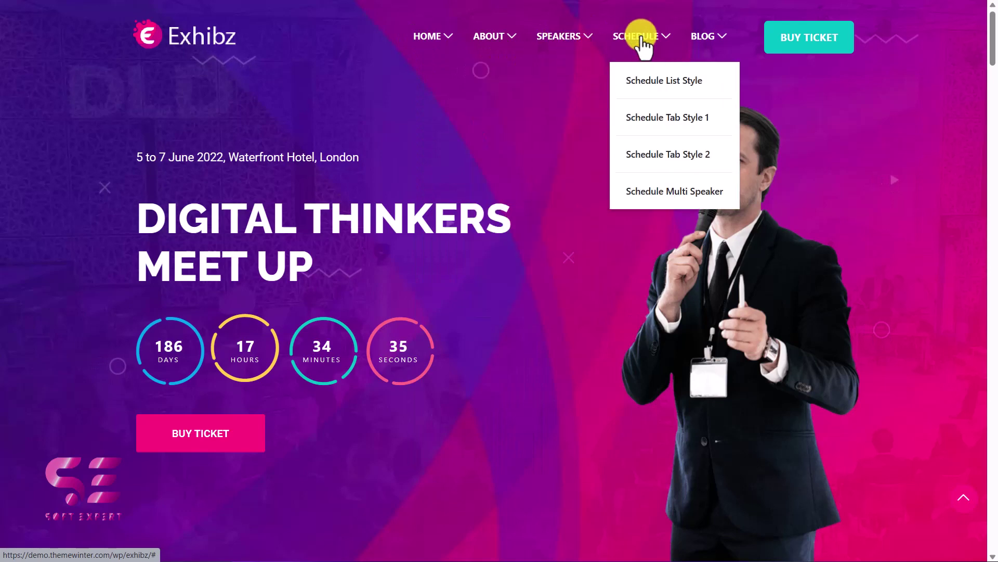
mouse_move(709, 36)
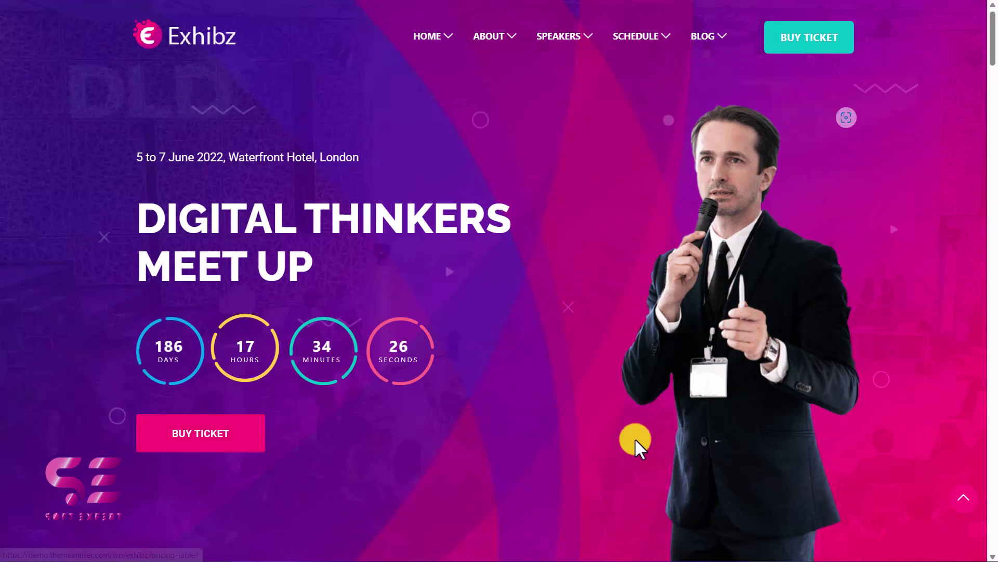
Scroll the Home One homepage down to the newsletter field and footer, then exit full screen
scroll(635, 439, "down", 6)
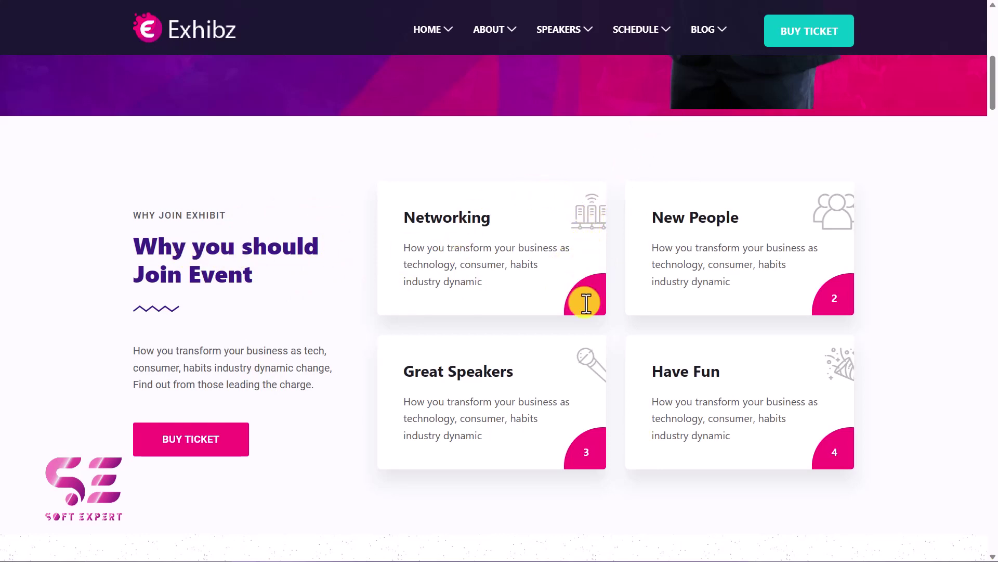
scroll(702, 300, "down", 1)
scroll(702, 300, "down", 7)
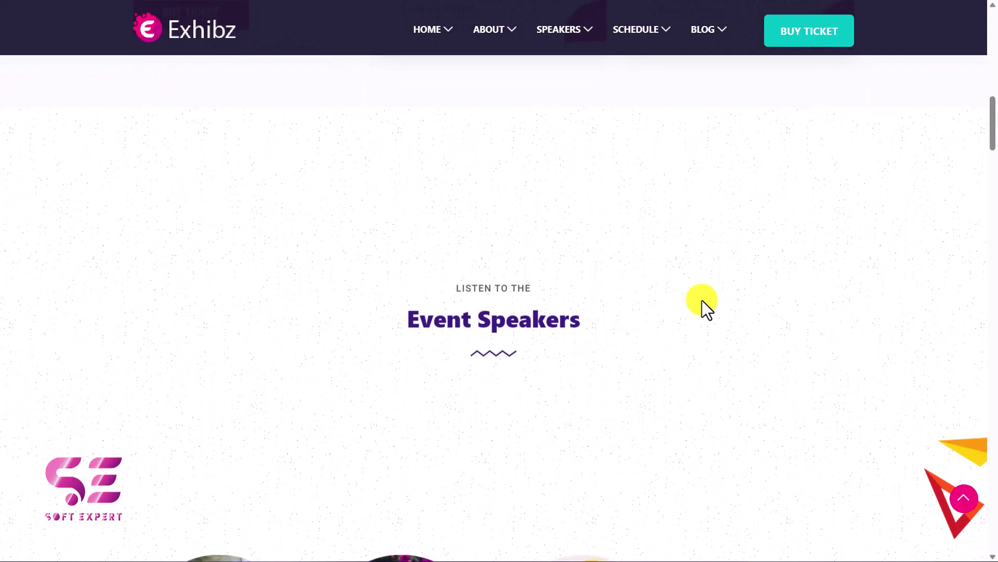
scroll(702, 300, "down", 2)
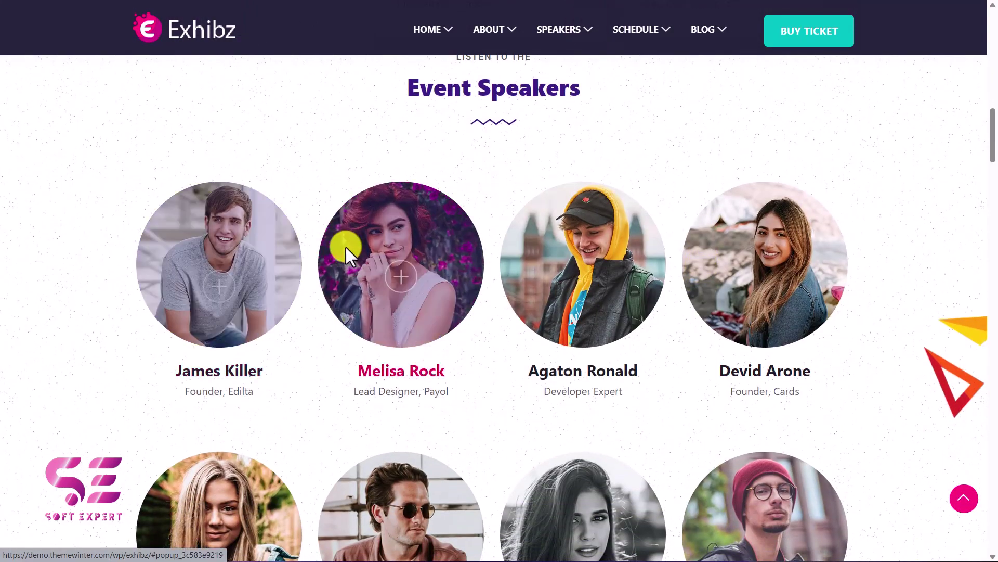
scroll(659, 261, "down", 3)
scroll(659, 261, "down", 10)
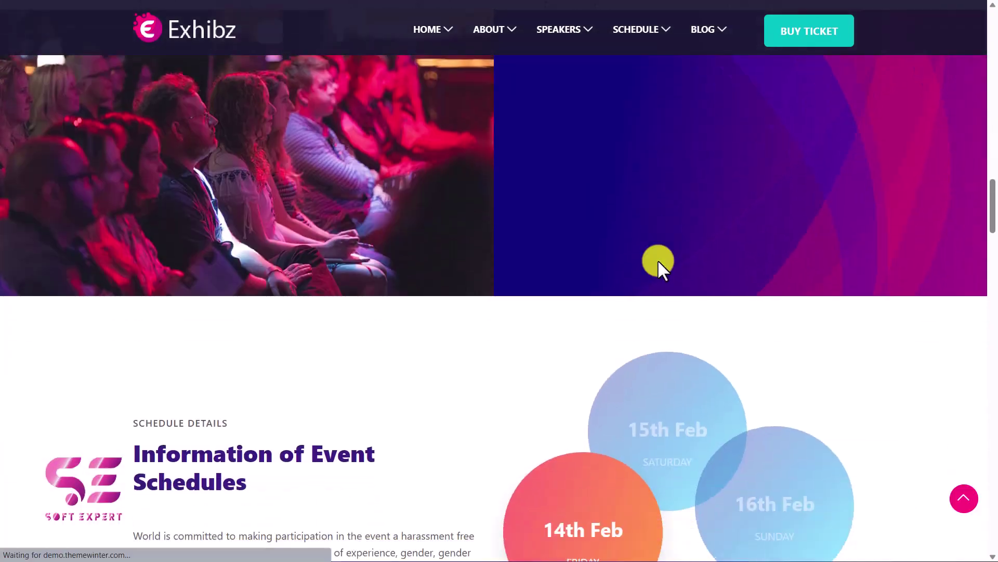
scroll(657, 260, "up", 3)
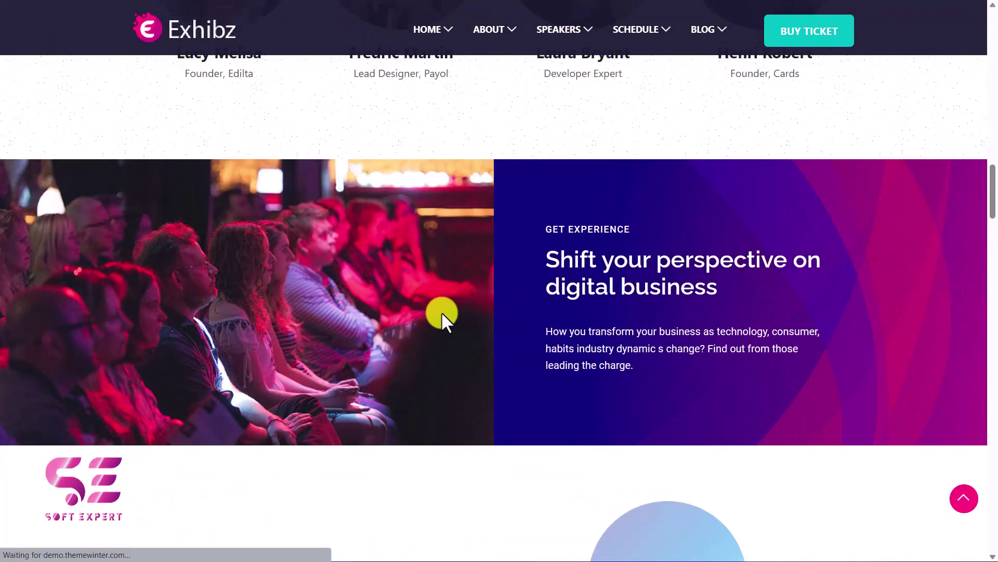
scroll(442, 313, "down", 7)
scroll(499, 276, "down", 4)
scroll(271, 150, "up", 3)
scroll(162, 179, "down", 4)
scroll(410, 264, "down", 12)
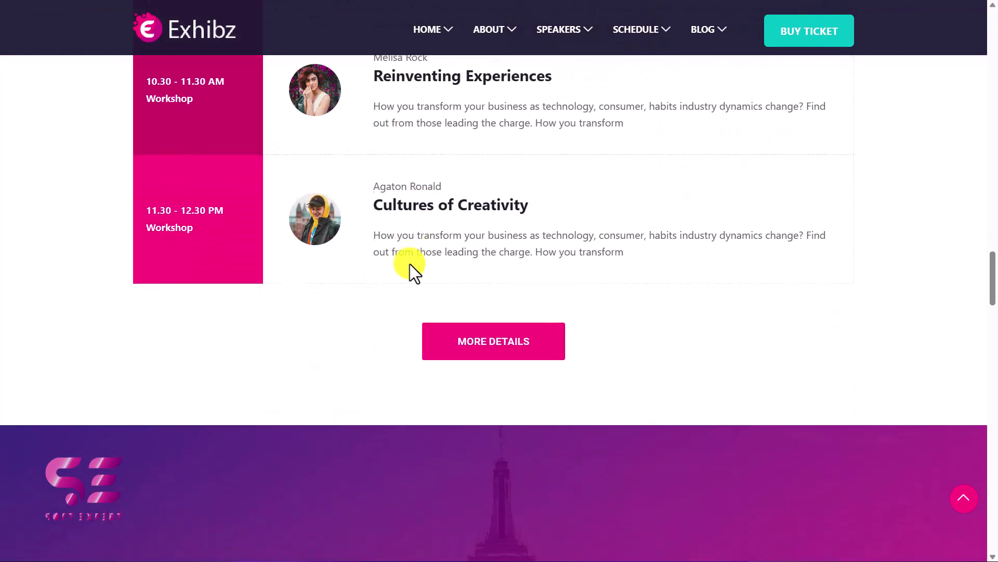
scroll(409, 262, "down", 3)
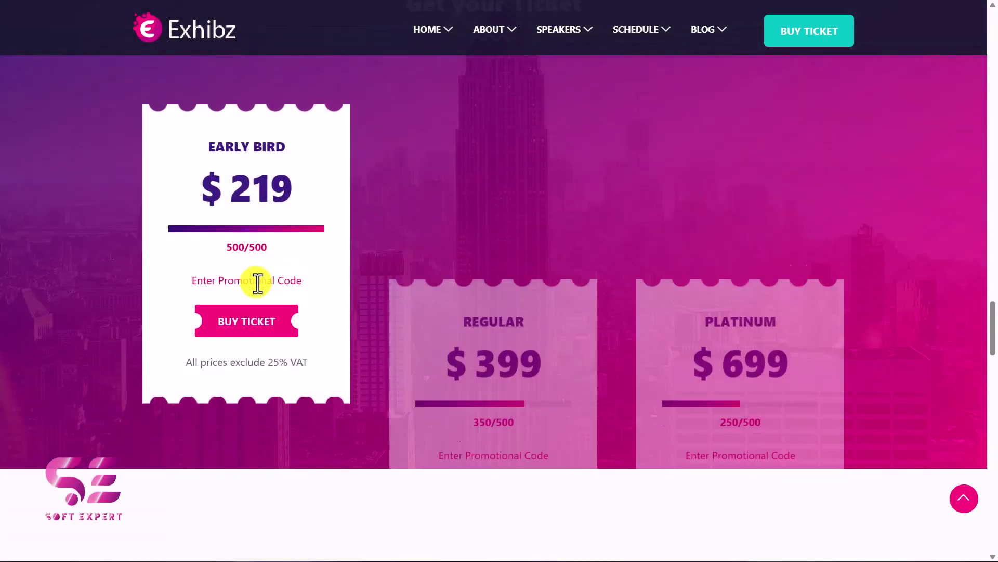
scroll(755, 245, "down", 10)
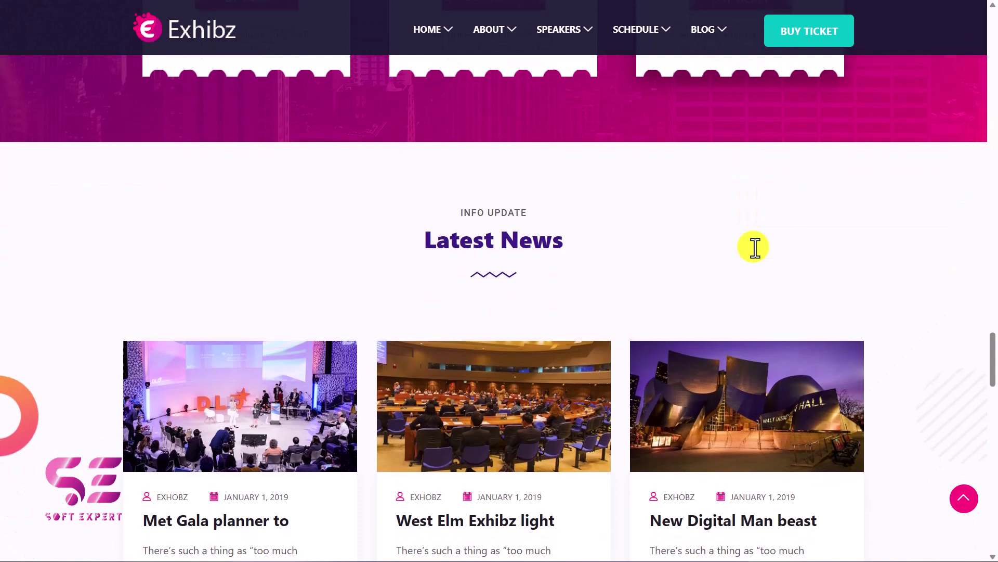
scroll(588, 286, "down", 6)
scroll(589, 285, "down", 1)
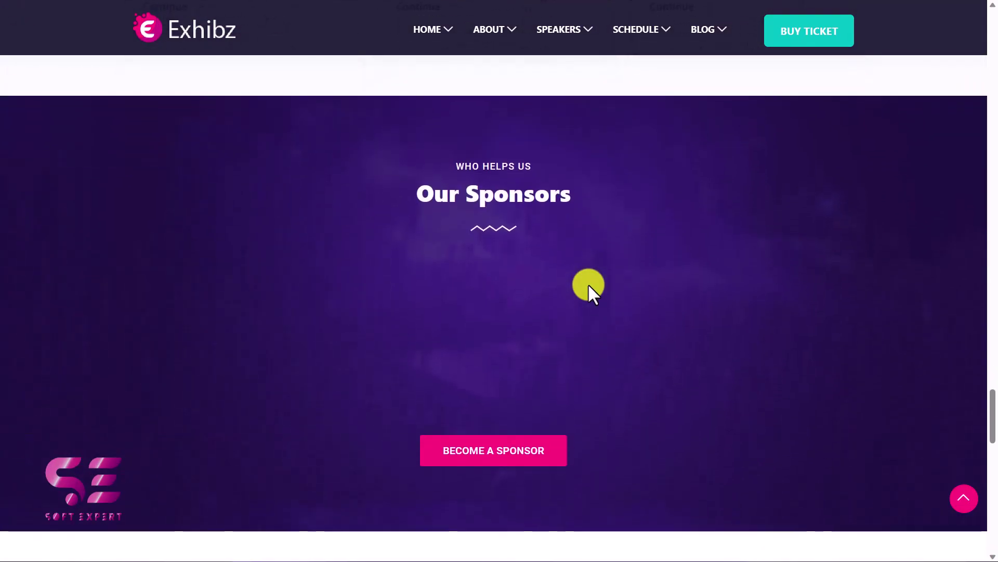
scroll(535, 302, "down", 8)
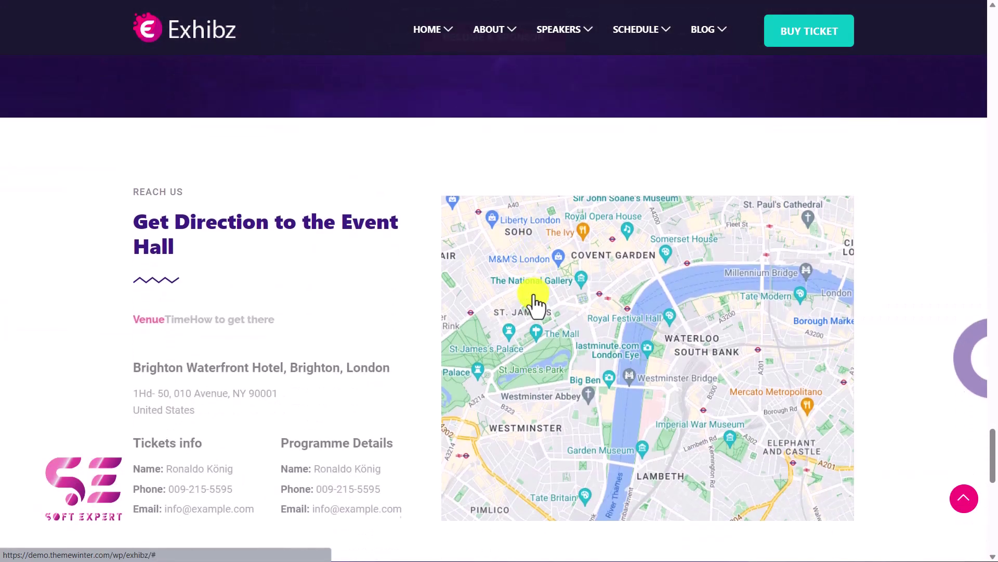
scroll(338, 270, "down", 10)
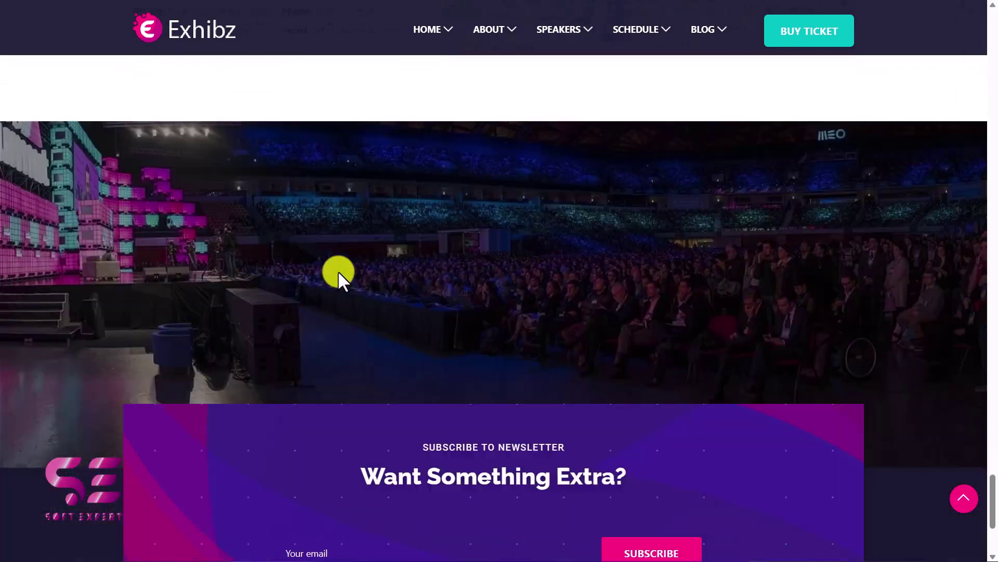
scroll(338, 270, "up", 5)
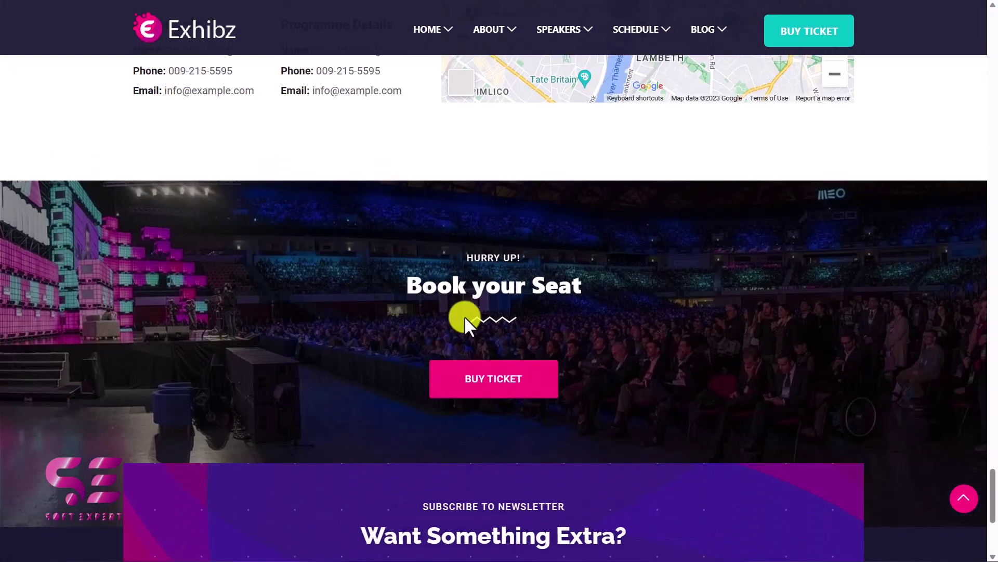
scroll(464, 317, "down", 5)
left_click(356, 334)
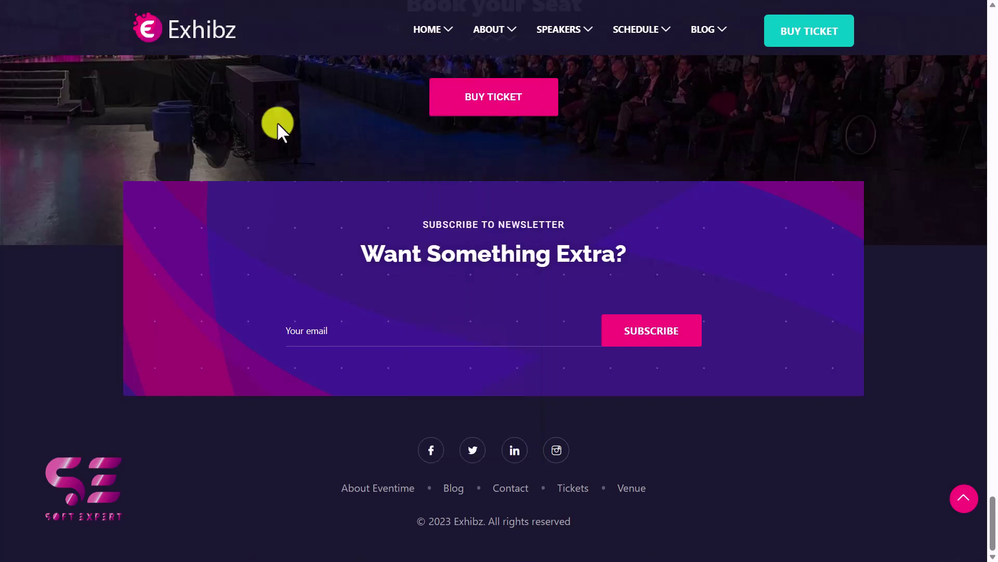
key("F11")
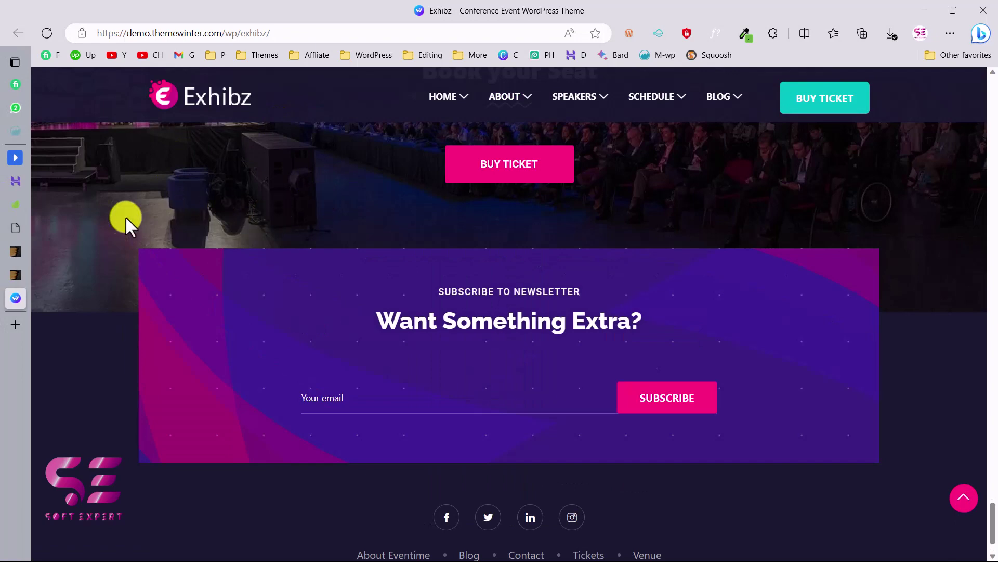
Back on the Exhibz item page, add the $59 Regular License to the cart
left_click(19, 251)
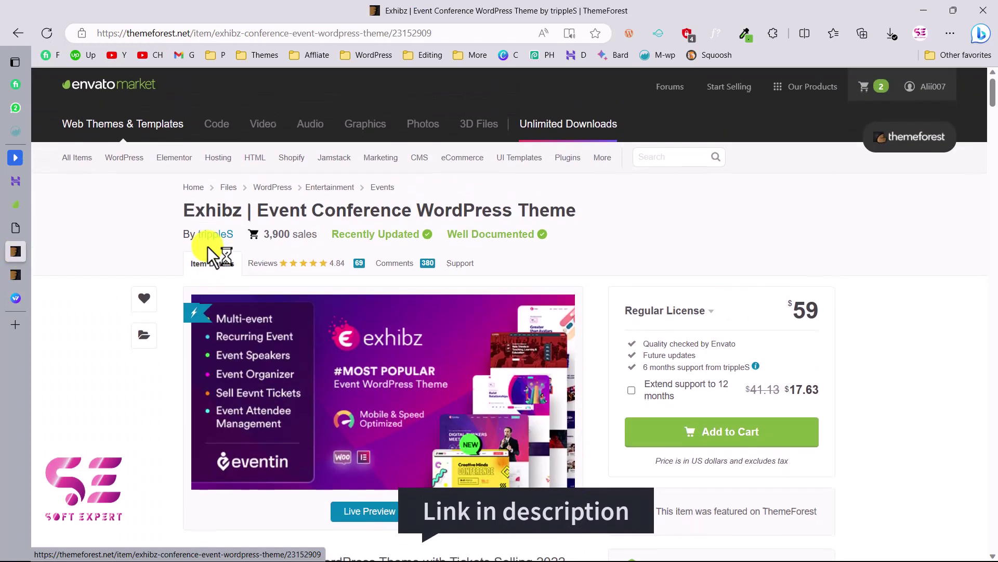
left_click_drag(188, 212, 383, 208)
left_click(507, 229)
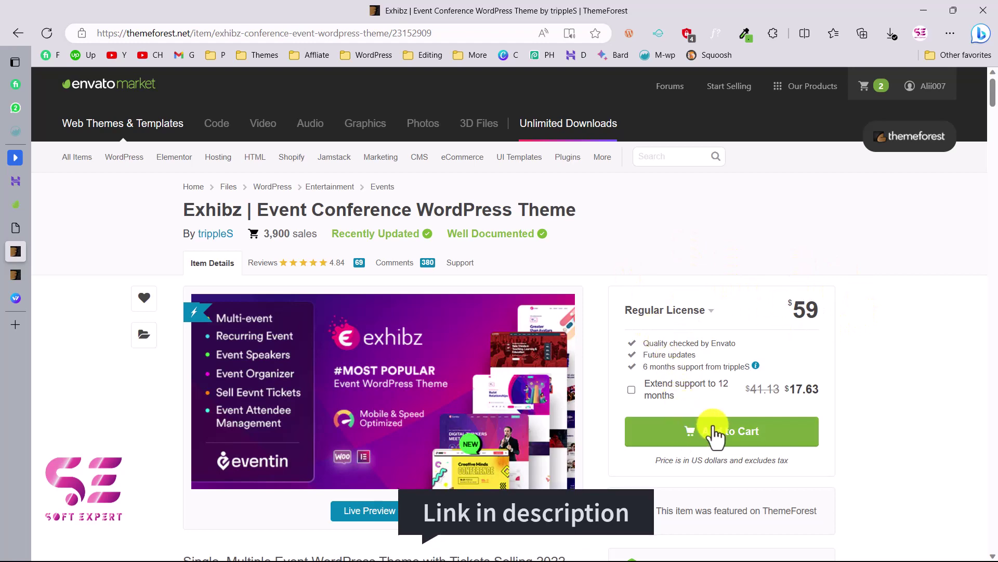
left_click(737, 435)
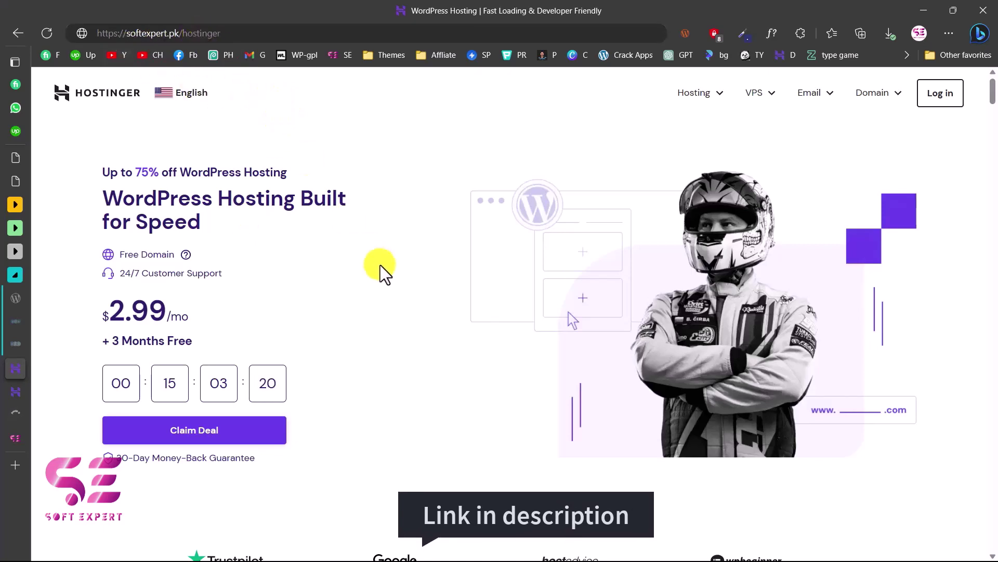
Compare the Single $1.99, Starter $2.99, Business $3.99 and Pro $9.99 WordPress plans
scroll(379, 264, "down", 10)
scroll(326, 216, "up", 3)
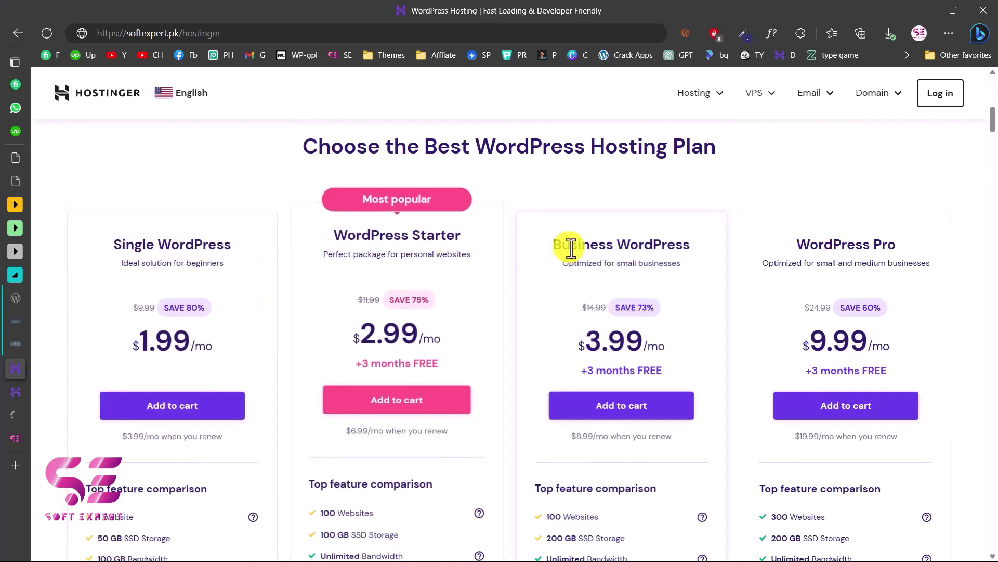
scroll(357, 271, "down", 1)
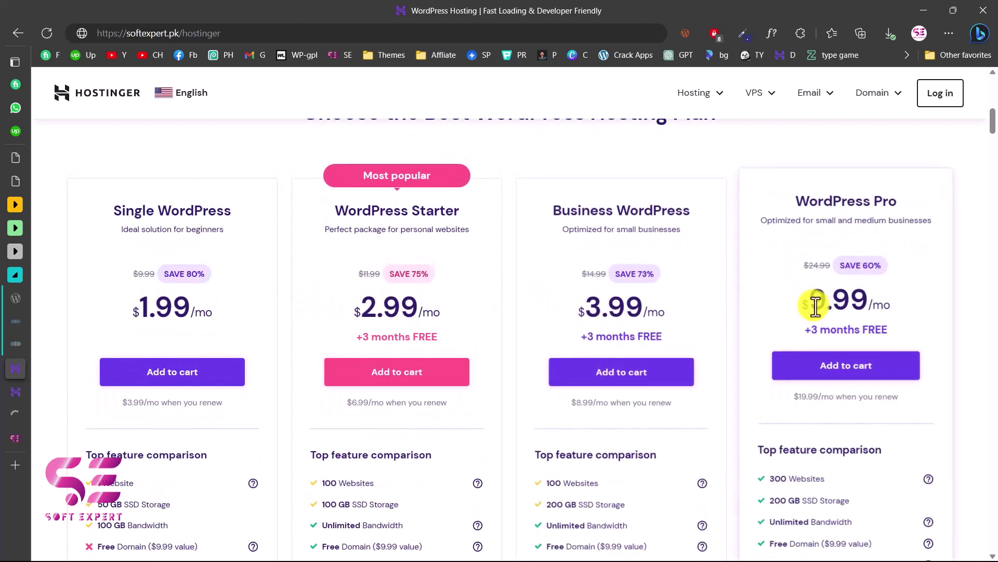
scroll(495, 299, "down", 3)
scroll(495, 298, "down", 3)
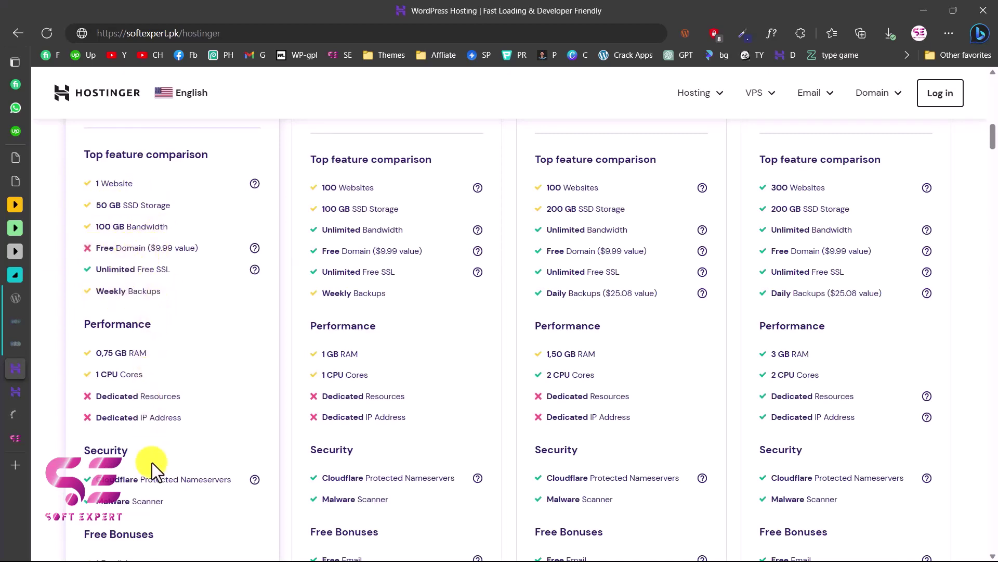
scroll(390, 346, "up", 1)
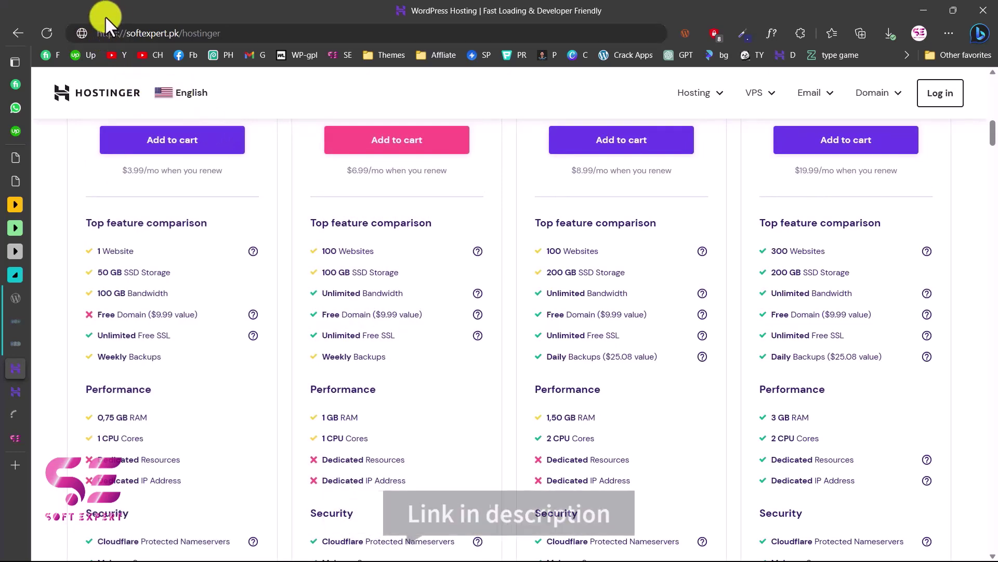
scroll(366, 308, "down", 2)
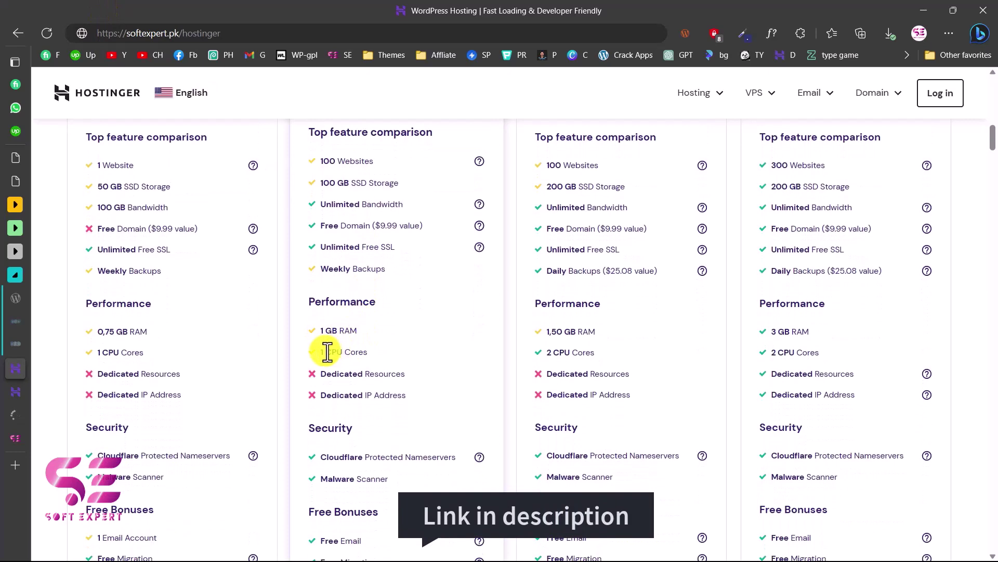
scroll(400, 354, "down", 3)
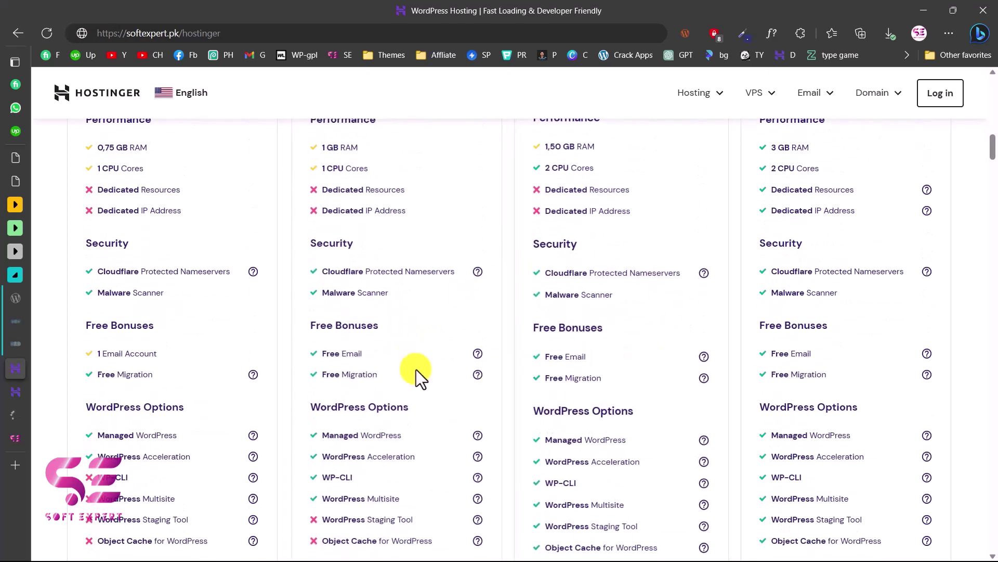
scroll(414, 370, "up", 4)
scroll(414, 369, "up", 4)
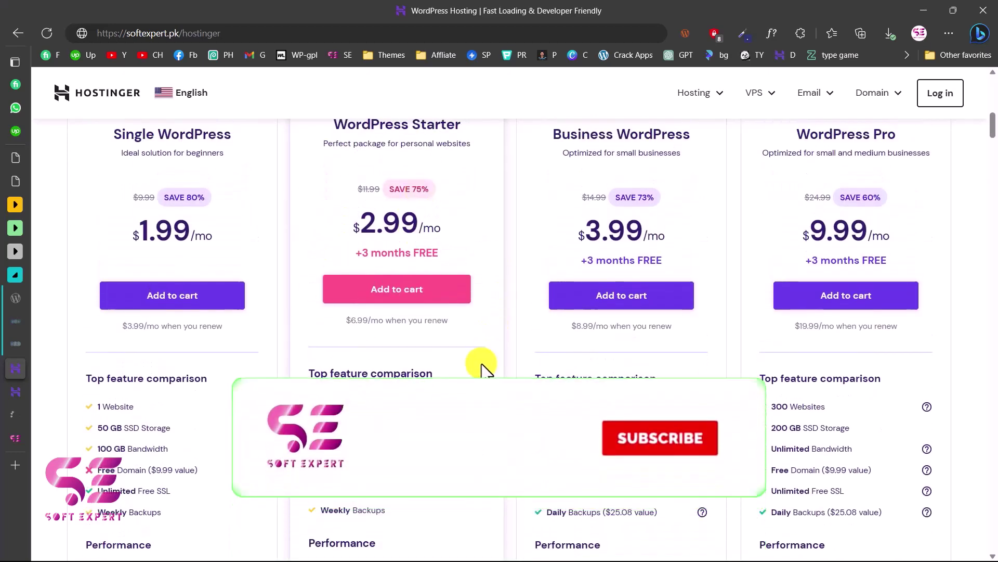
scroll(443, 372, "down", 1)
scroll(416, 380, "up", 2)
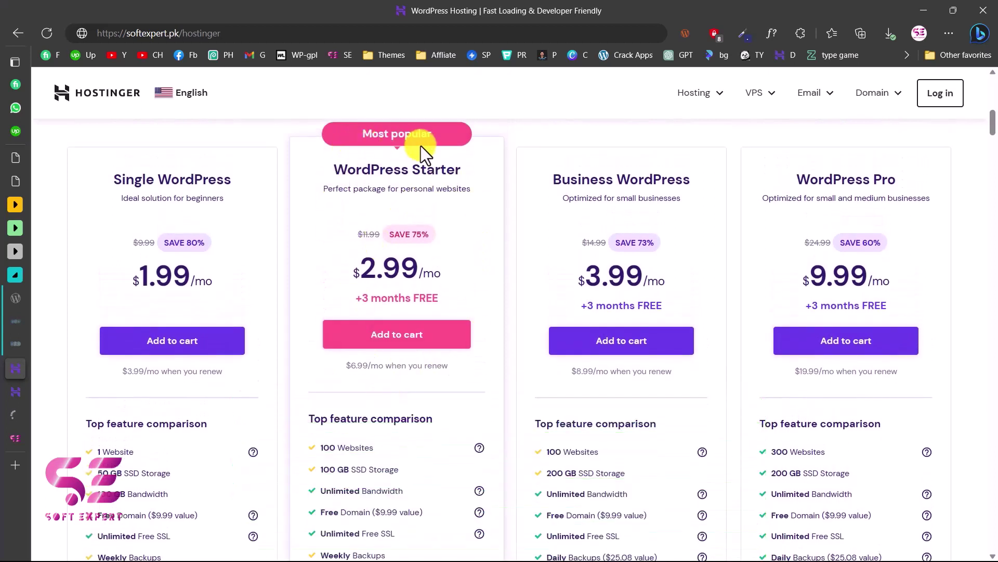
Add WordPress Starter to the cart, review the 48-month $143.52 checkout, then go to hPanel home
left_click(417, 338)
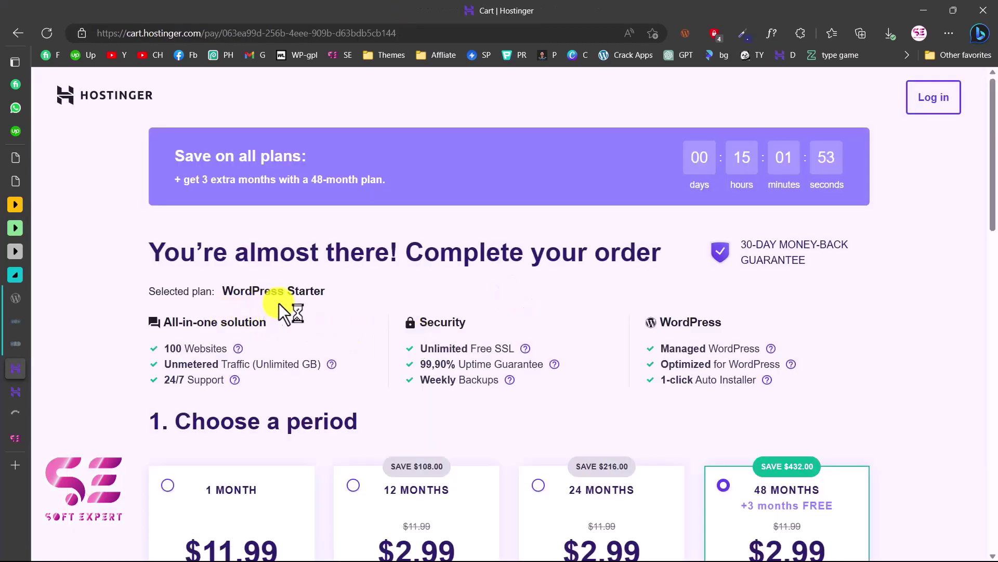
scroll(301, 335, "down", 5)
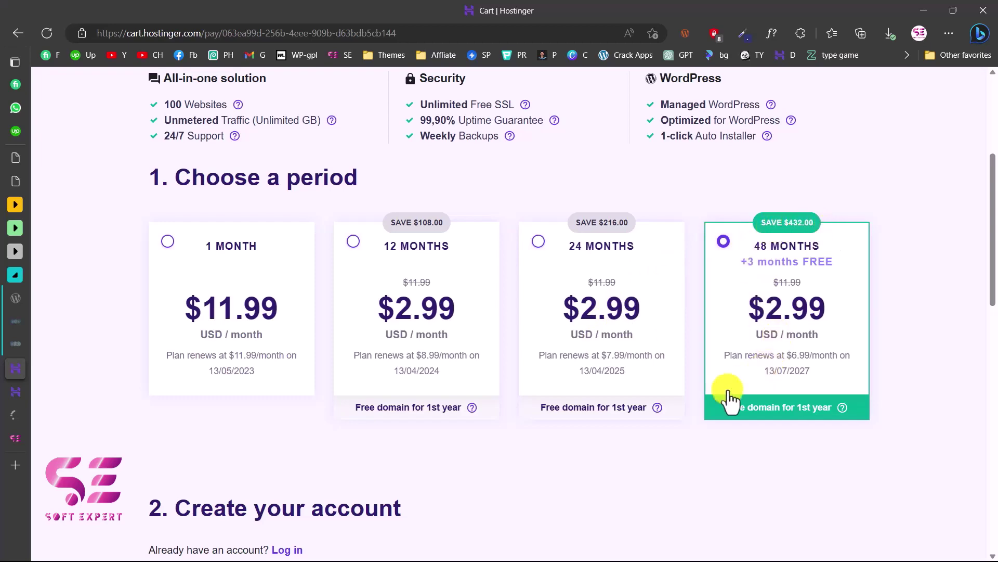
scroll(716, 408, "down", 9)
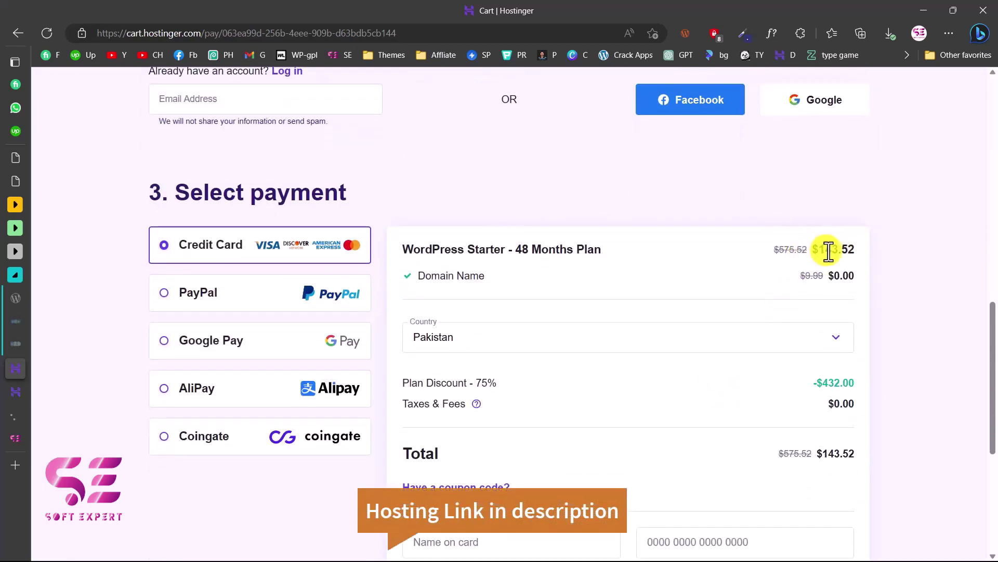
scroll(606, 395, "down", 2)
scroll(608, 395, "up", 4)
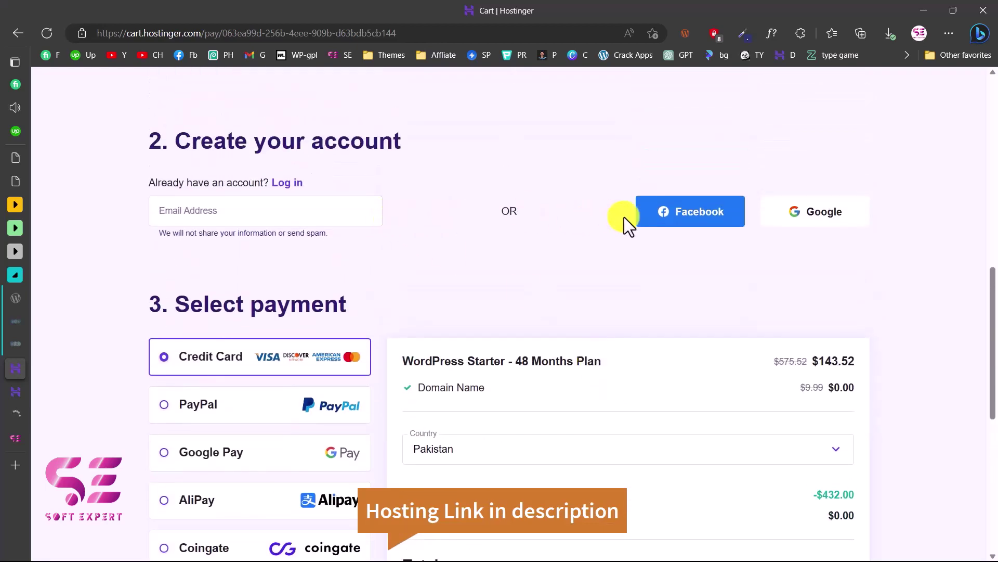
scroll(713, 232, "down", 2)
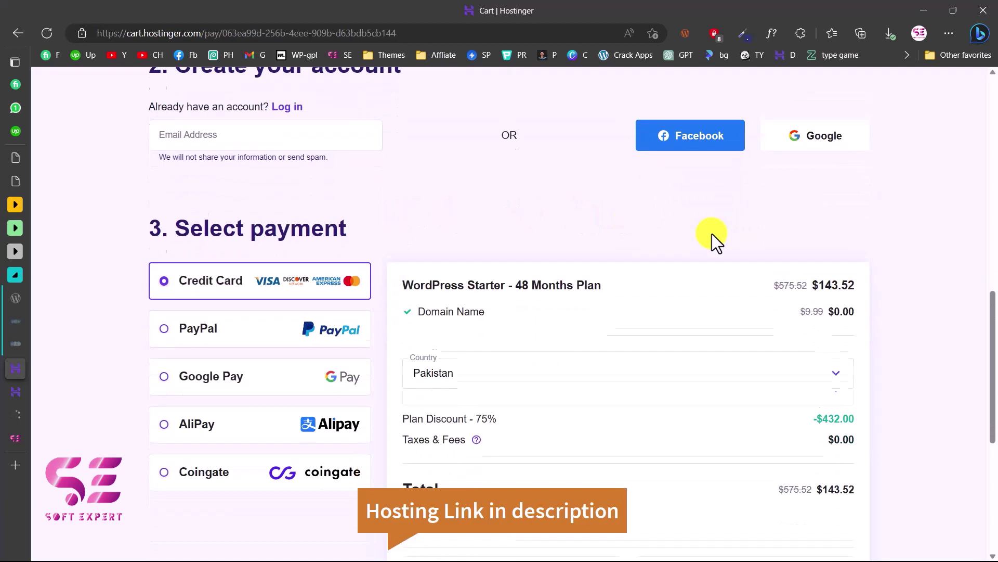
scroll(713, 233, "down", 2)
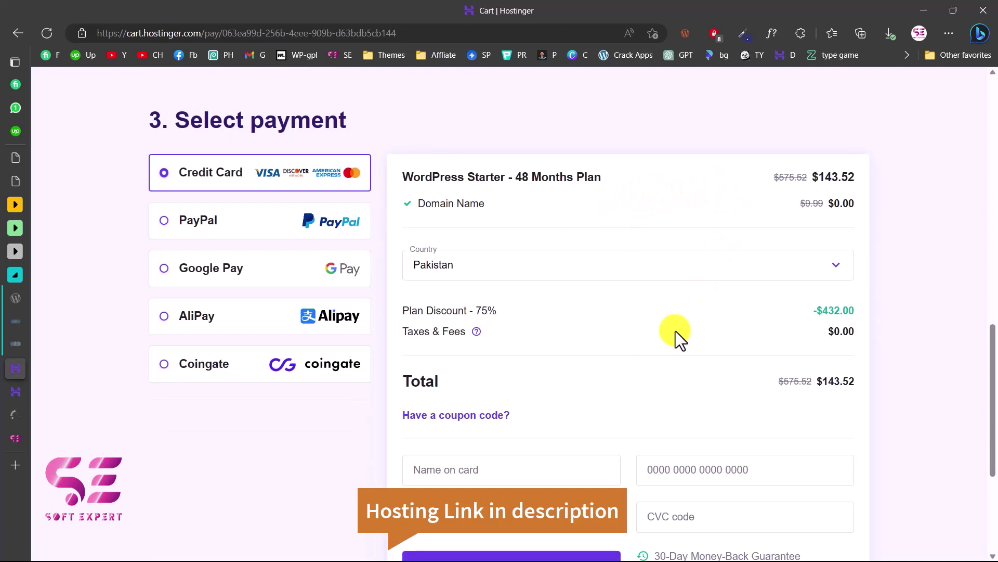
scroll(675, 333, "down", 2)
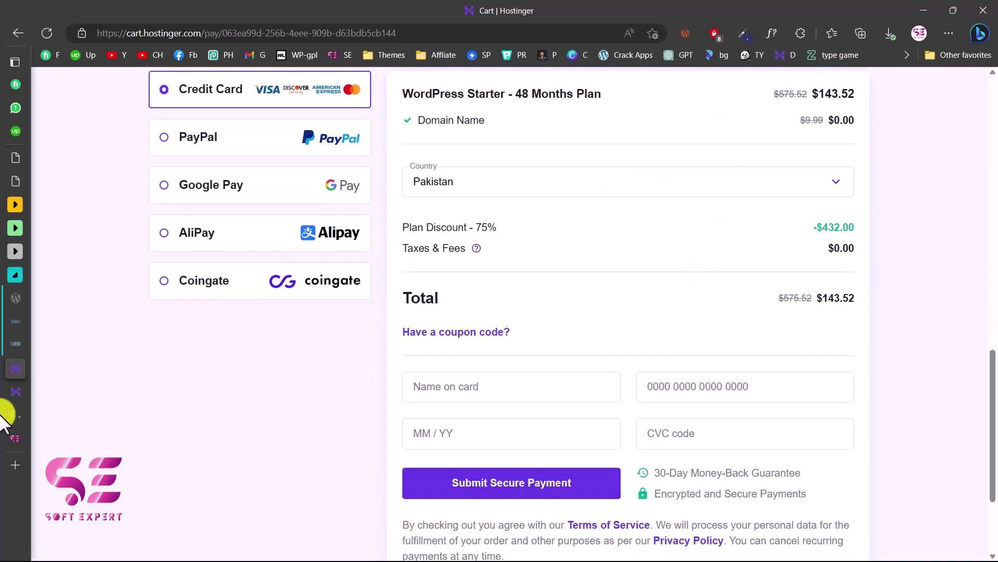
left_click(21, 391)
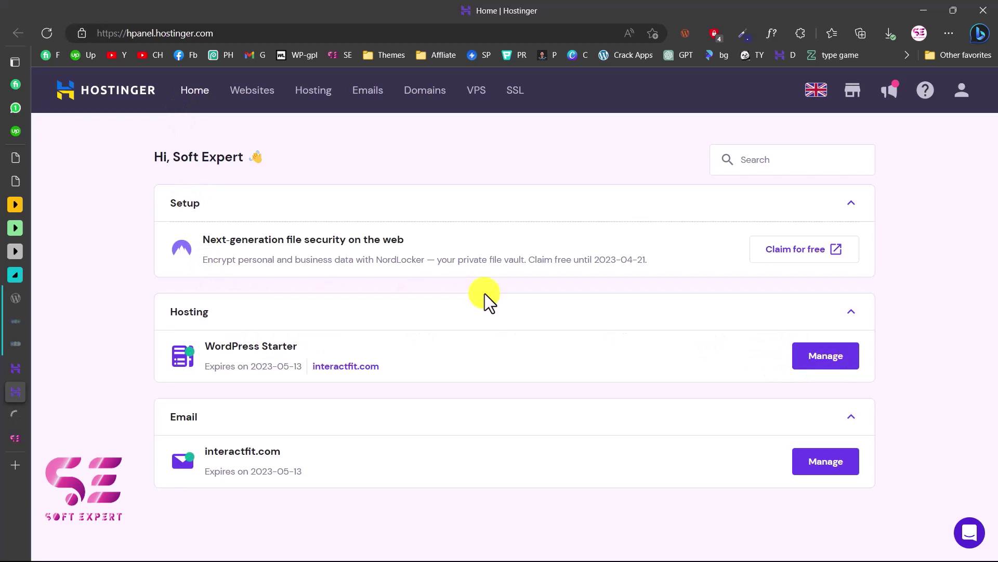
Manage the interactfit.com WordPress Starter hosting and check the live site in a new tab
left_click(839, 363)
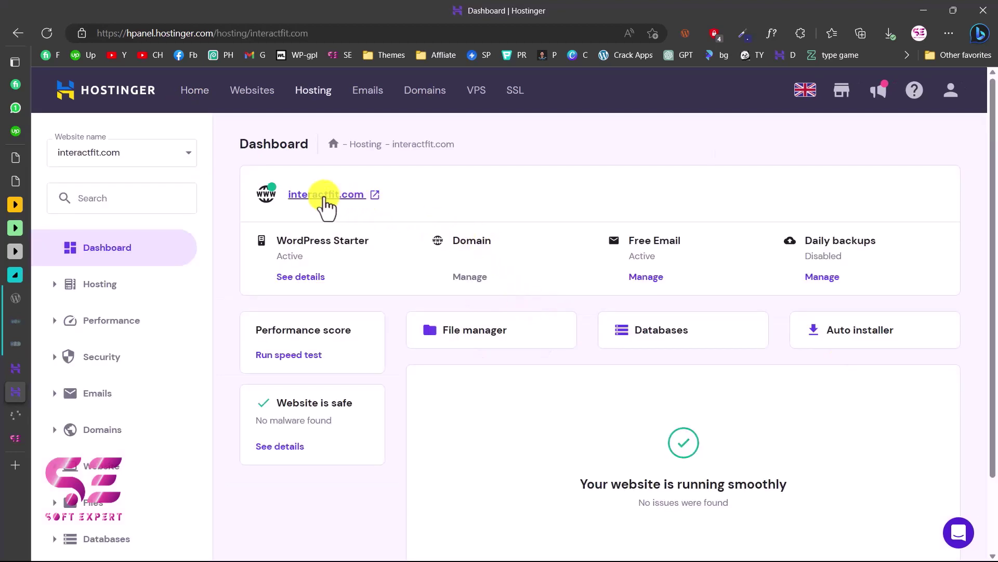
left_click(348, 202)
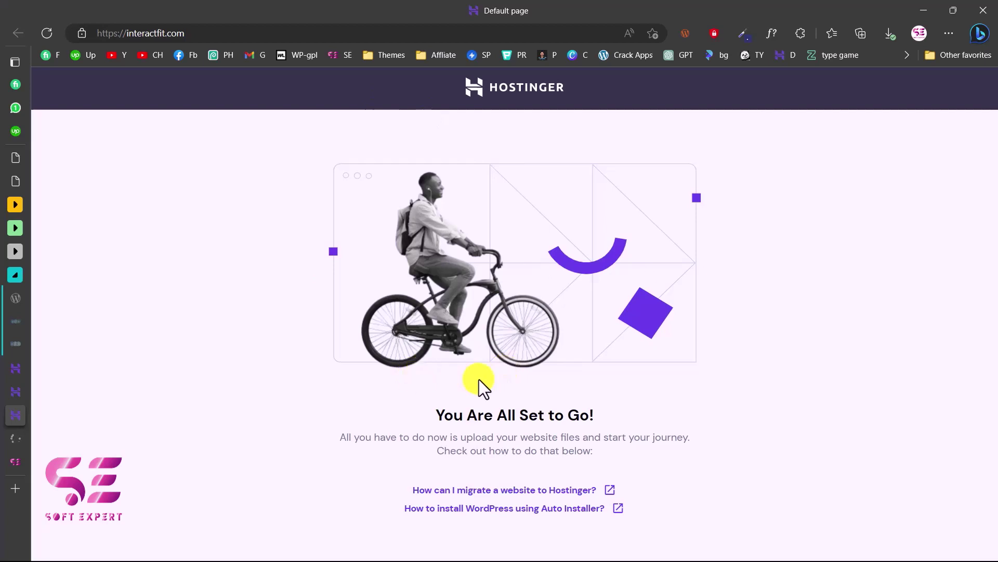
left_click(15, 391)
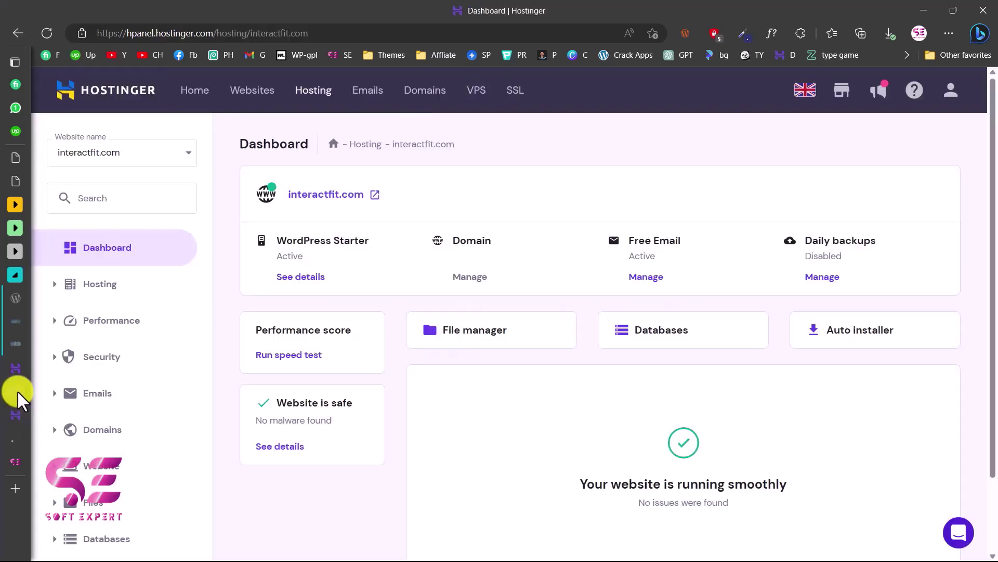
Open the site's WordPress overview from the Website section of the sidebar
scroll(170, 424, "down", 2)
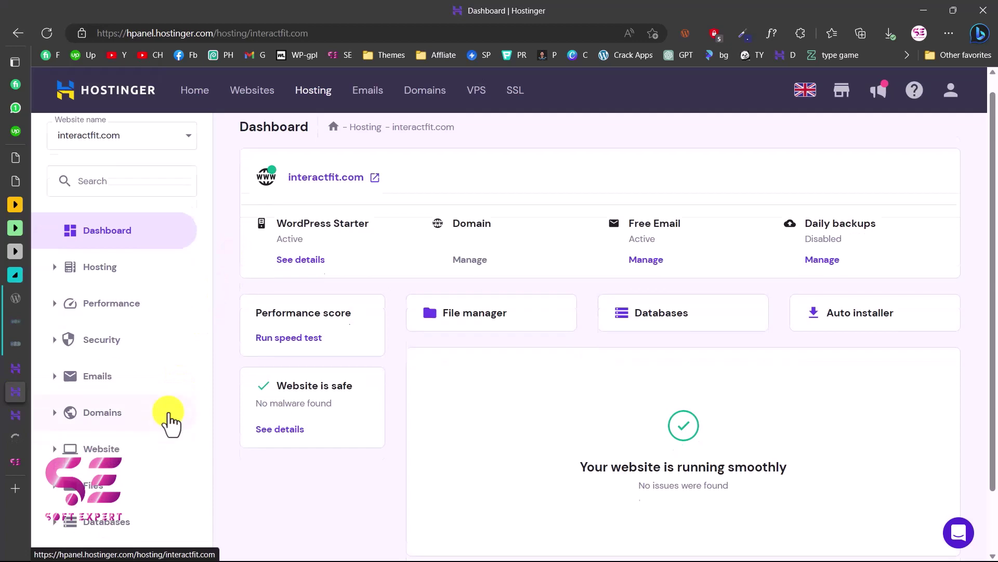
left_click(57, 375)
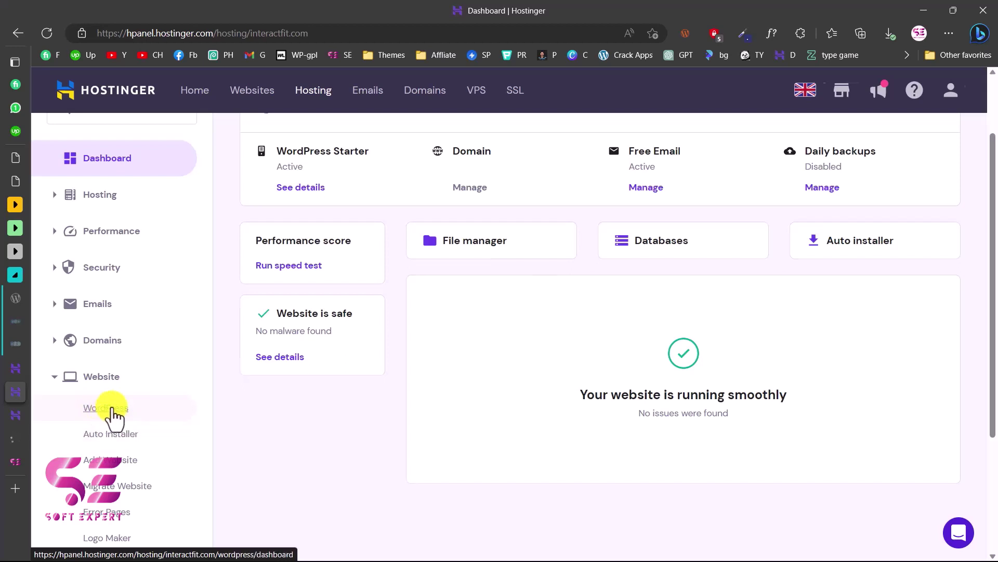
left_click(111, 413)
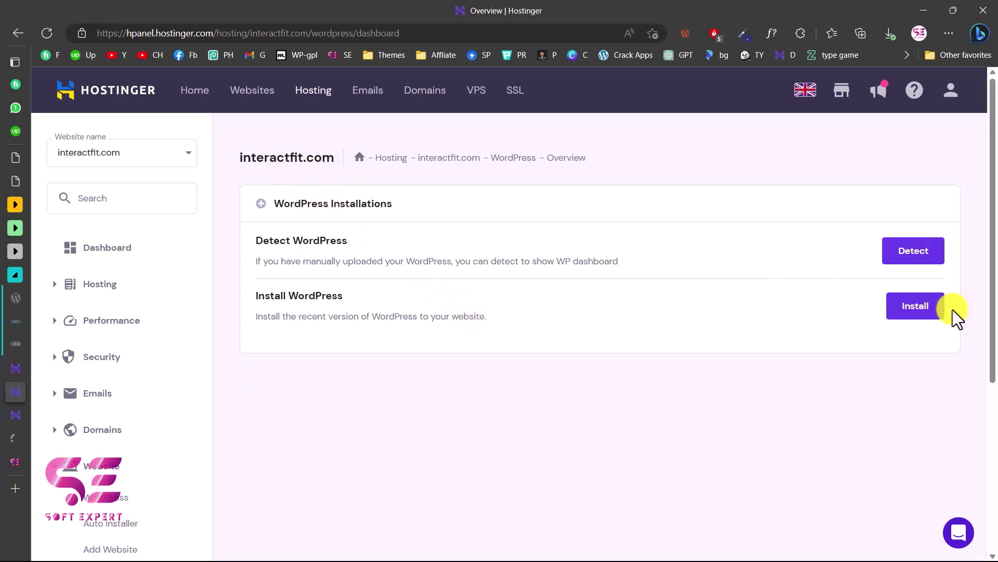
Start a WordPress install titled 'Interact Fit' with an https installation path
left_click(926, 317)
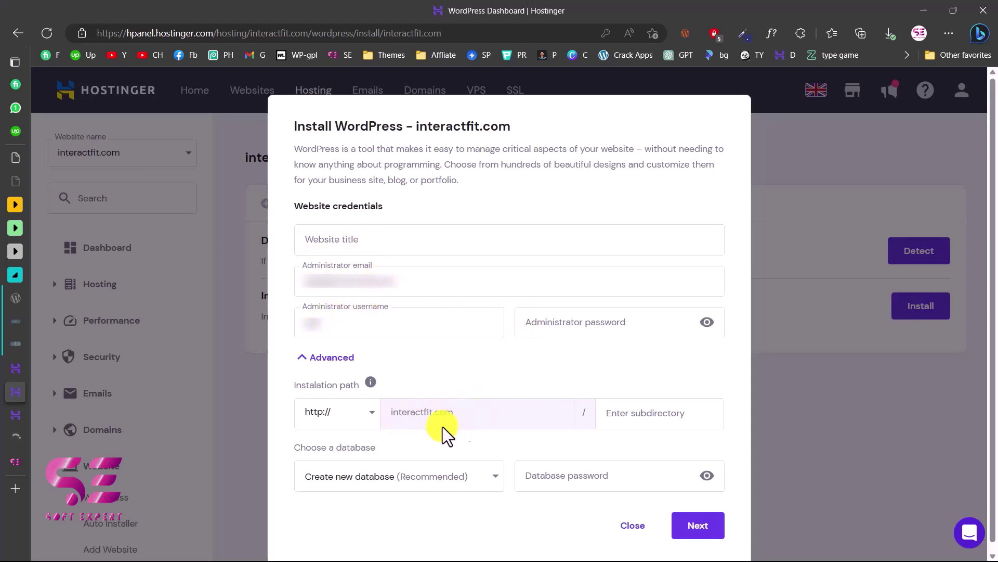
left_click(398, 250)
type("Interact Fit")
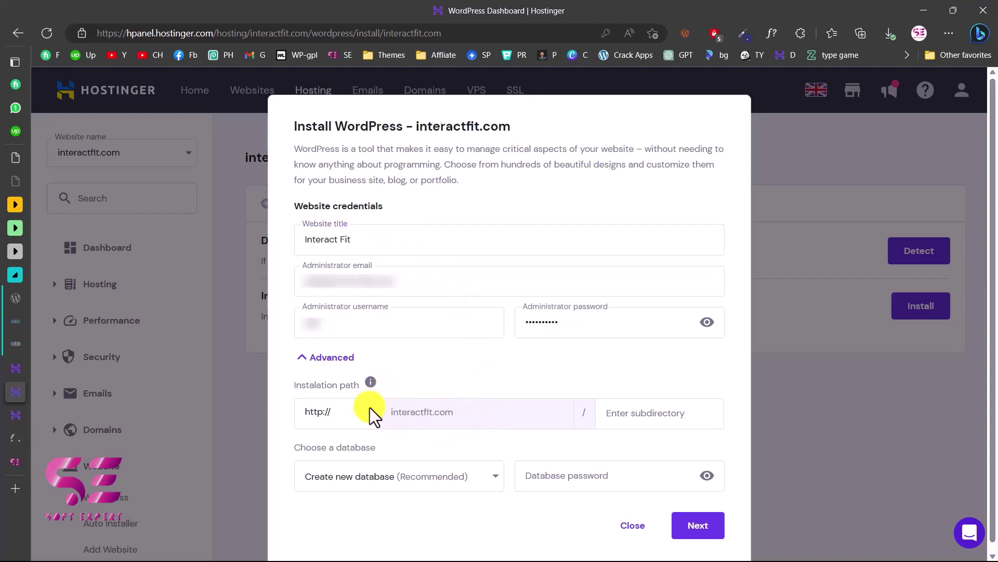
left_click(369, 407)
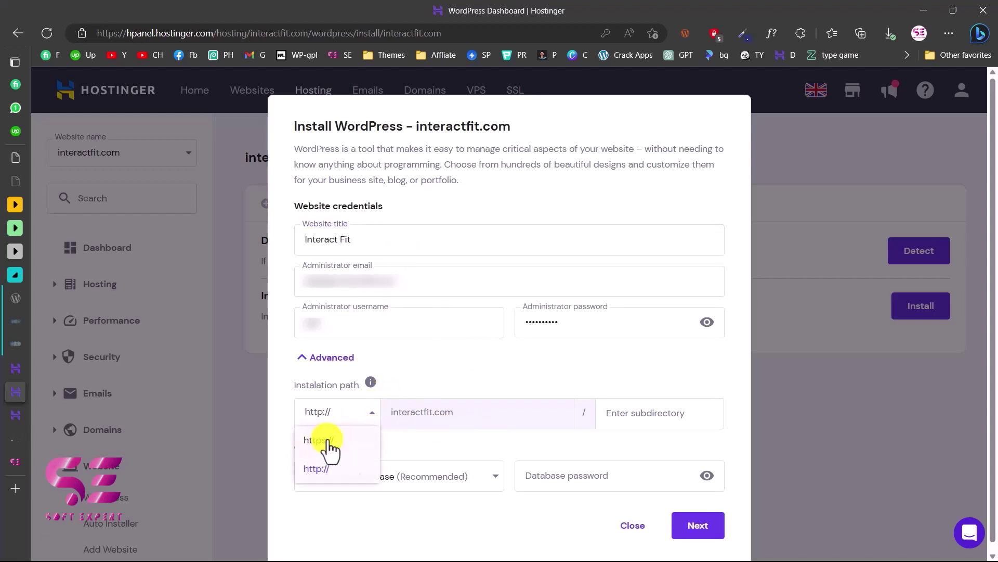
left_click(328, 439)
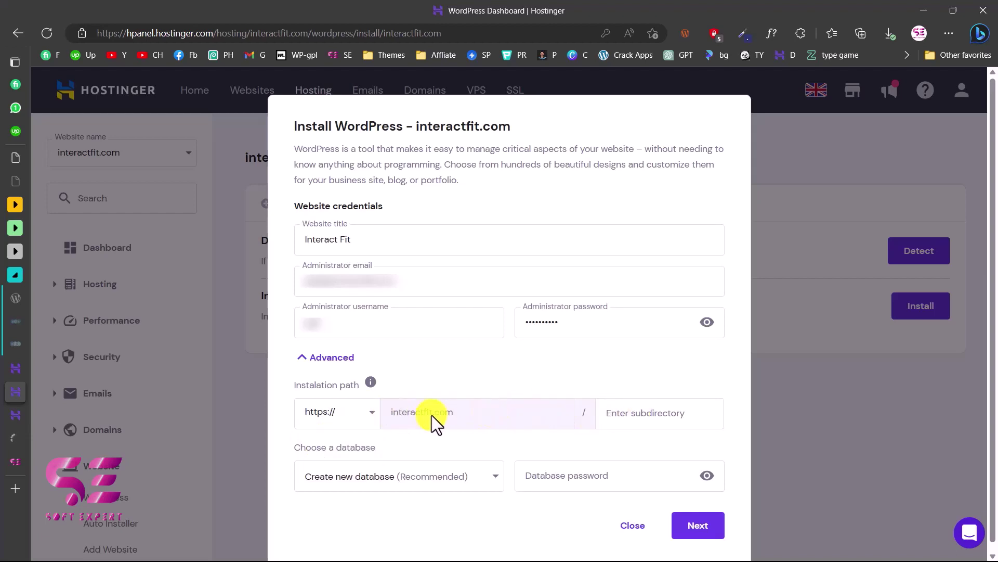
left_click(696, 533)
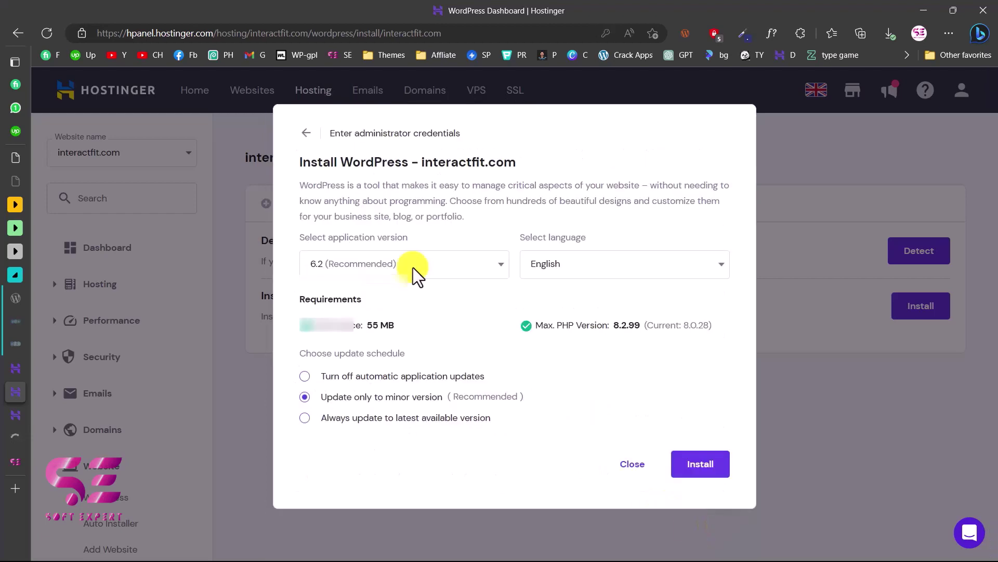
Keep WordPress 6.2 (Recommended) as the version and run the installation
left_click(502, 262)
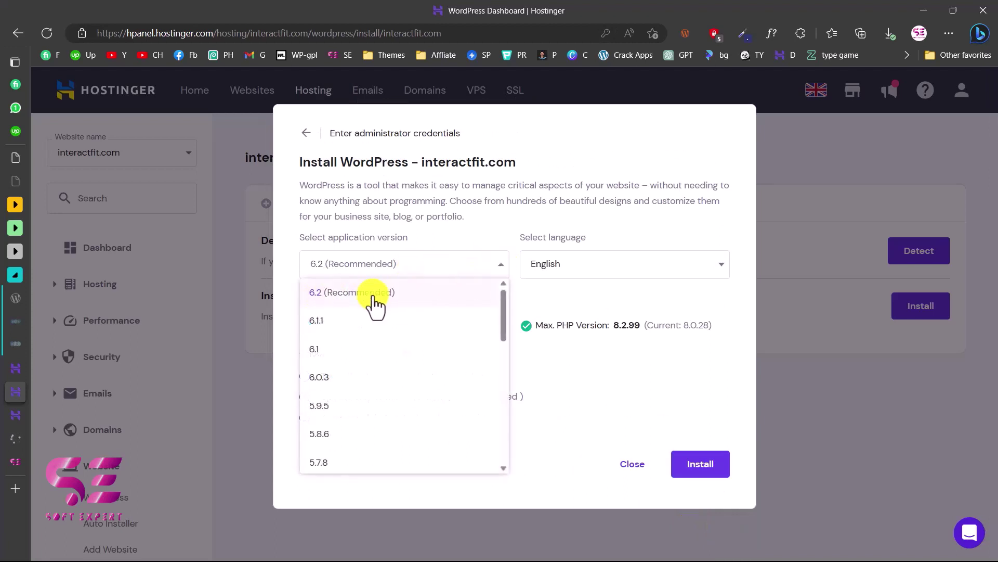
left_click(350, 299)
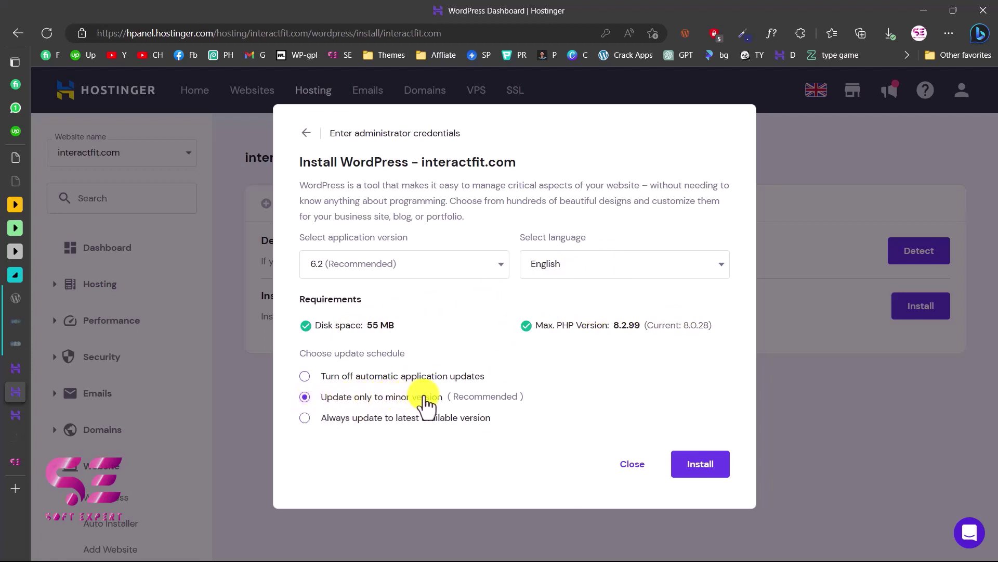
left_click(702, 464)
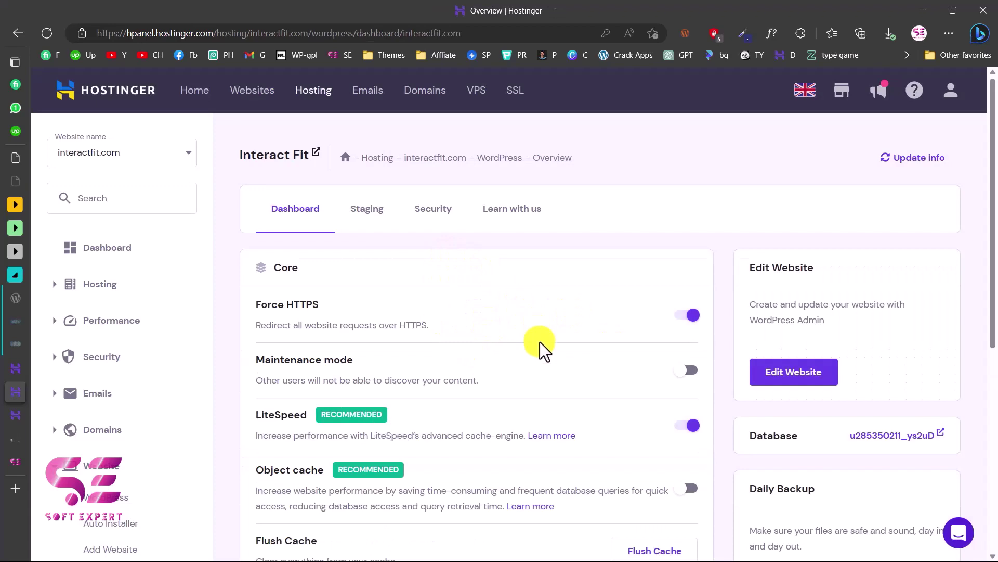
Check the live interactfit.com site's Mindblown page, then open its WordPress admin from hPanel
scroll(525, 394, "down", 5)
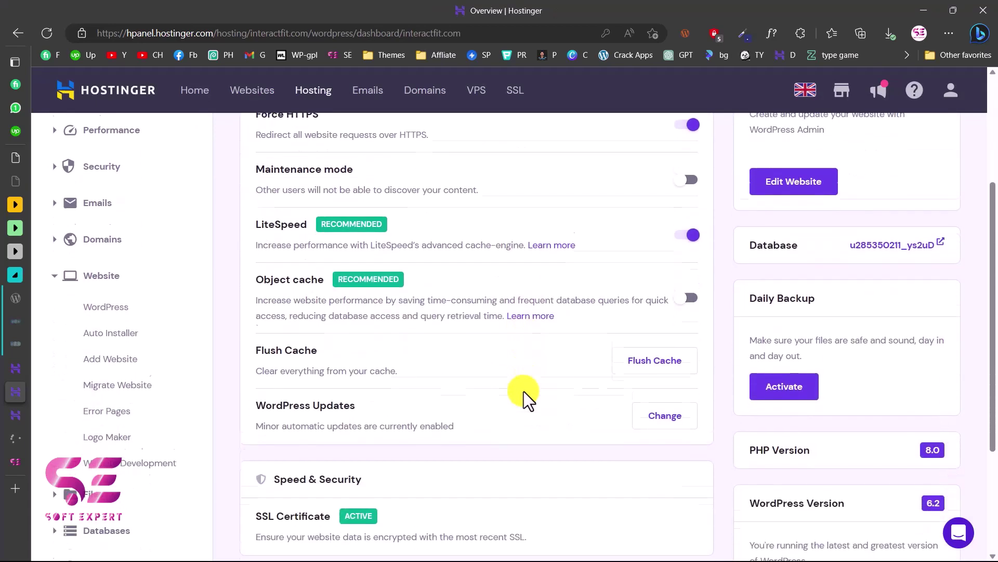
scroll(524, 394, "down", 3)
scroll(524, 393, "up", 3)
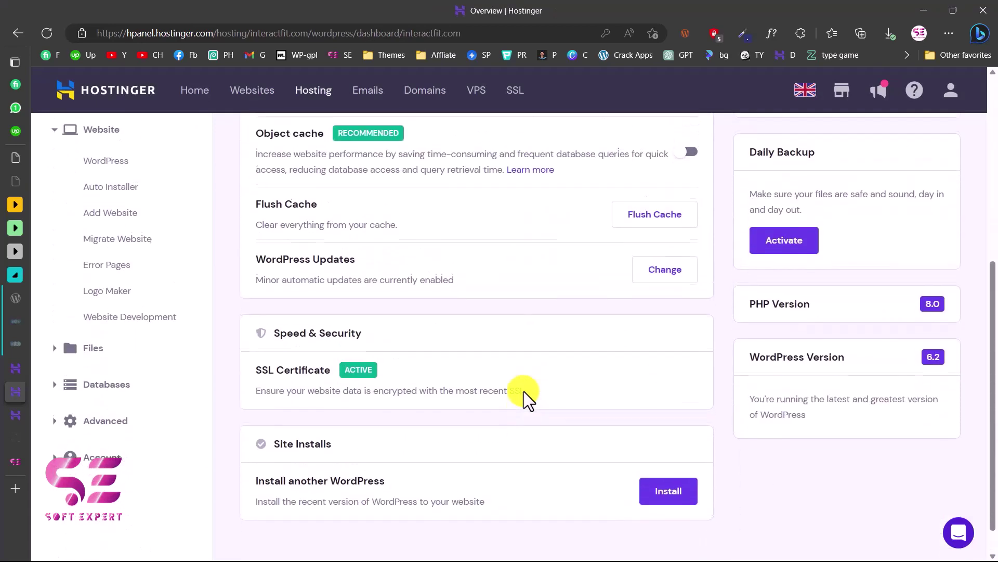
scroll(523, 391, "down", 1)
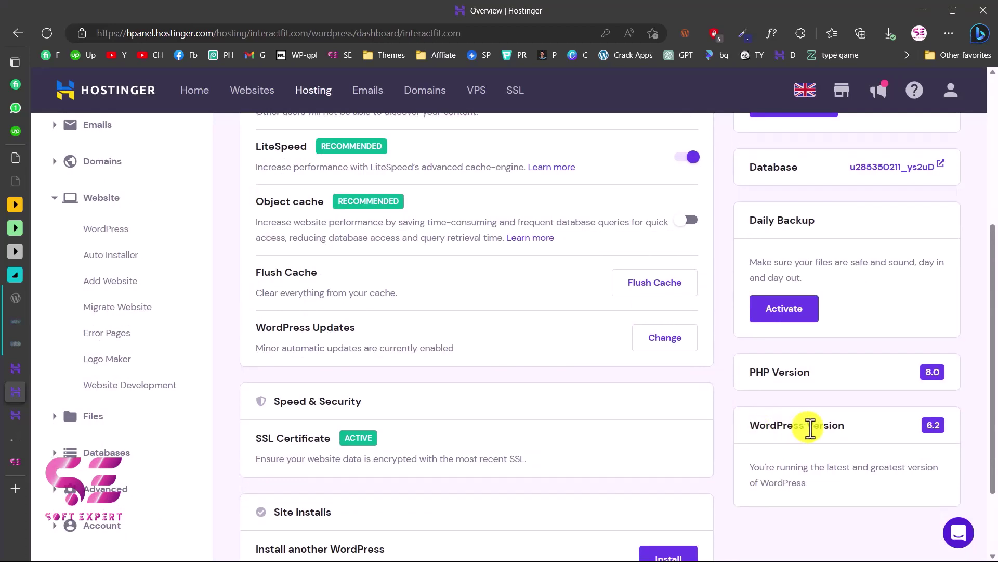
scroll(433, 378, "up", 6)
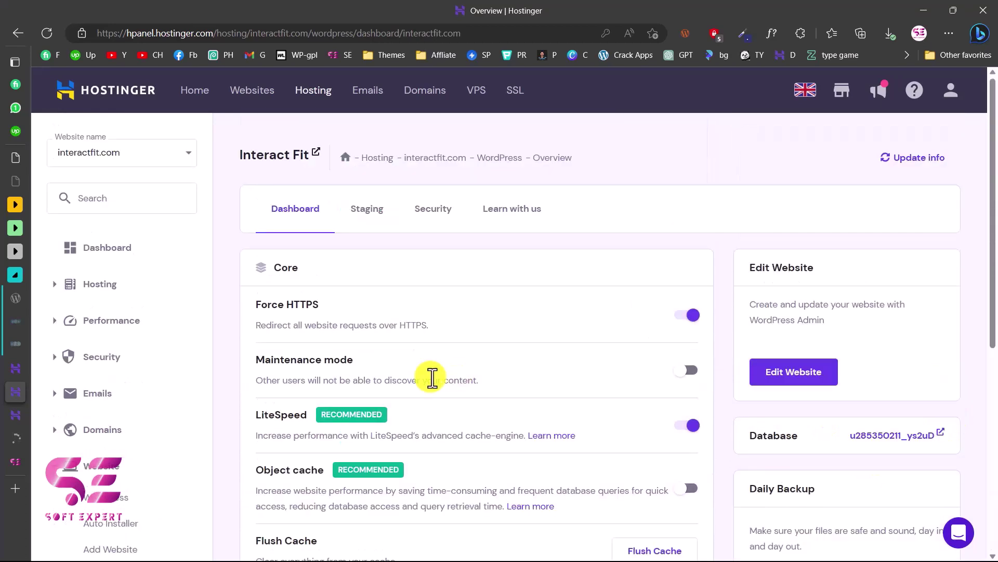
left_click(12, 415)
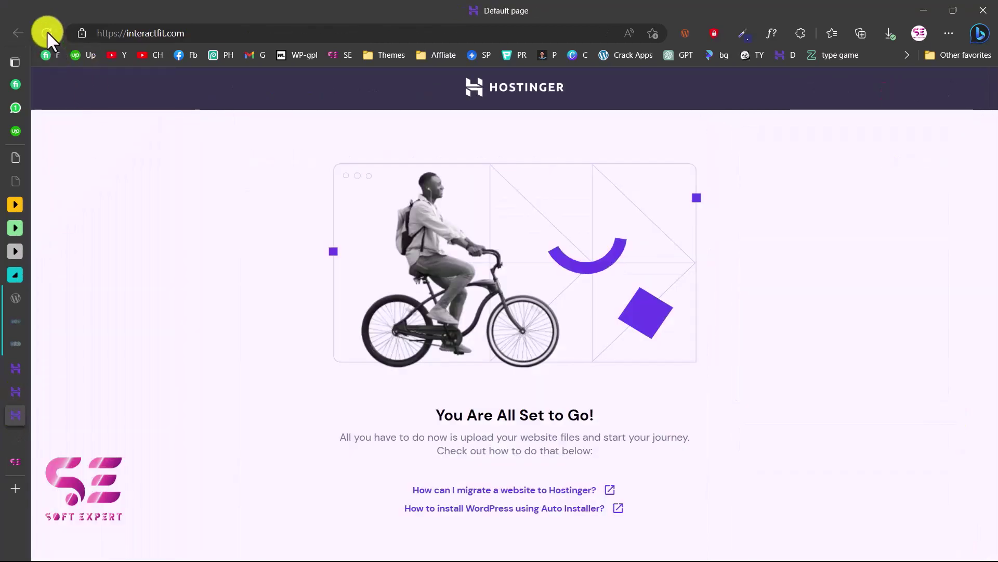
left_click_drag(122, 215, 499, 216)
left_click(304, 263)
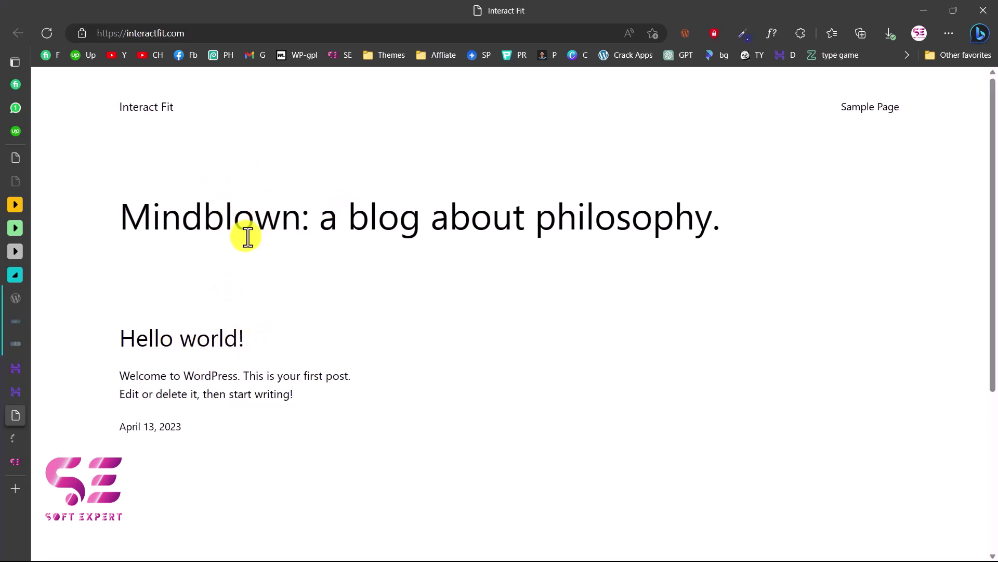
left_click(19, 387)
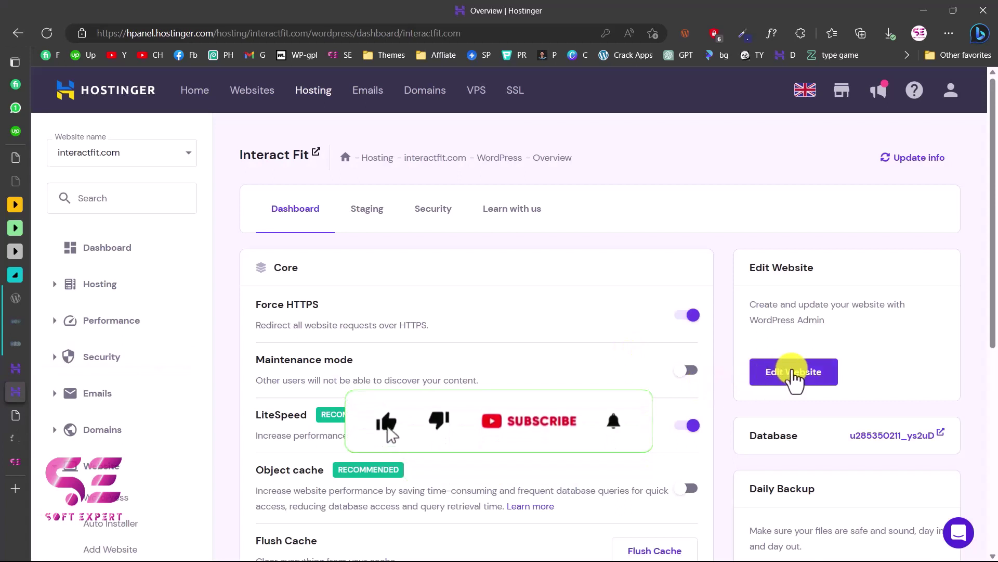
left_click(819, 378)
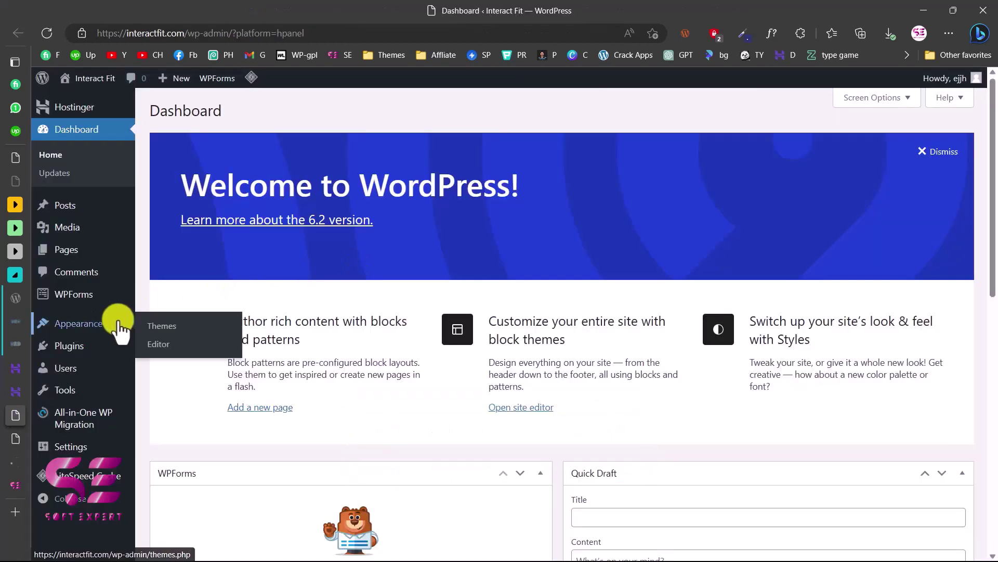
Upload, install and activate the Exhibz theme zip through Appearance > Themes
mouse_move(84, 350)
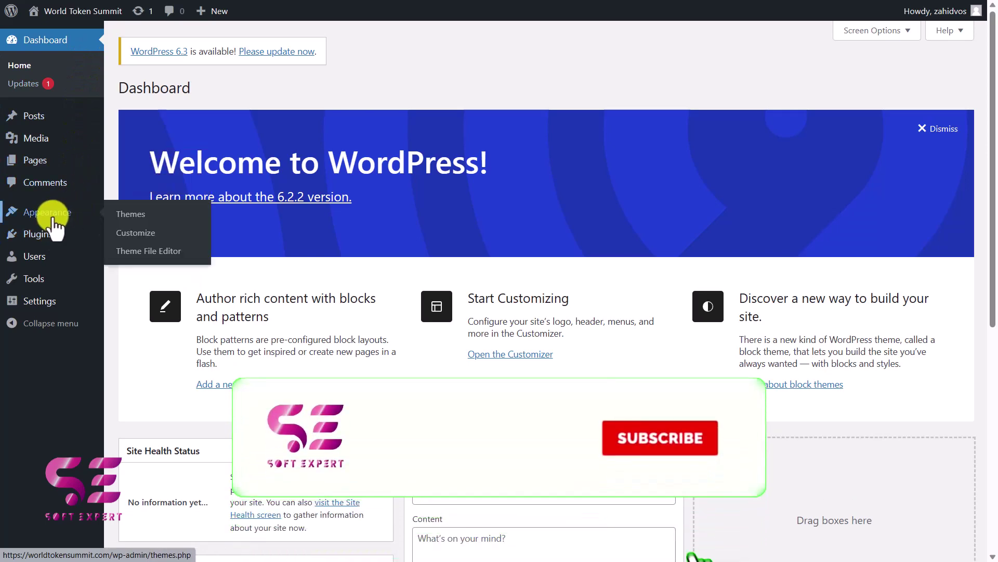
left_click(138, 214)
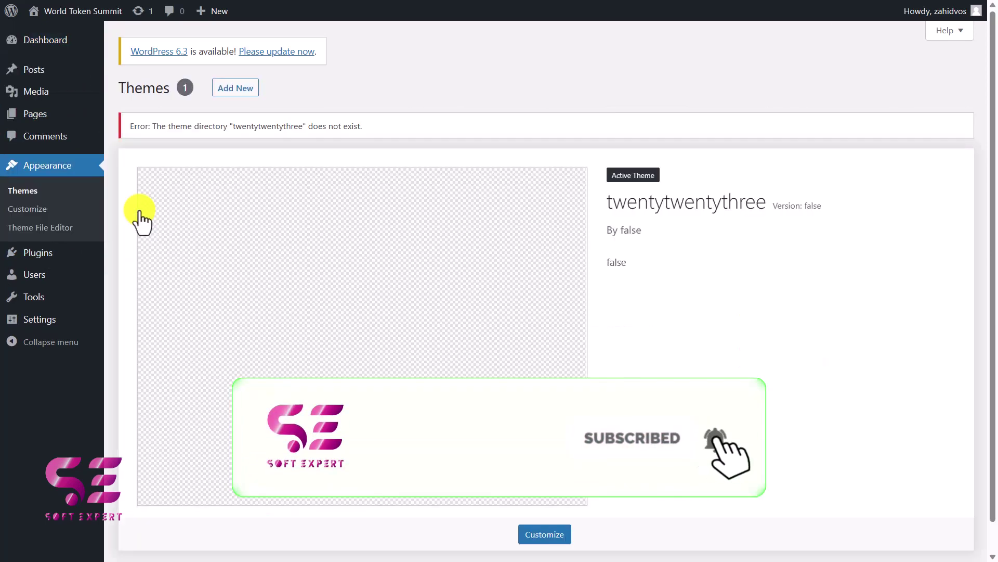
left_click(229, 91)
left_click(262, 91)
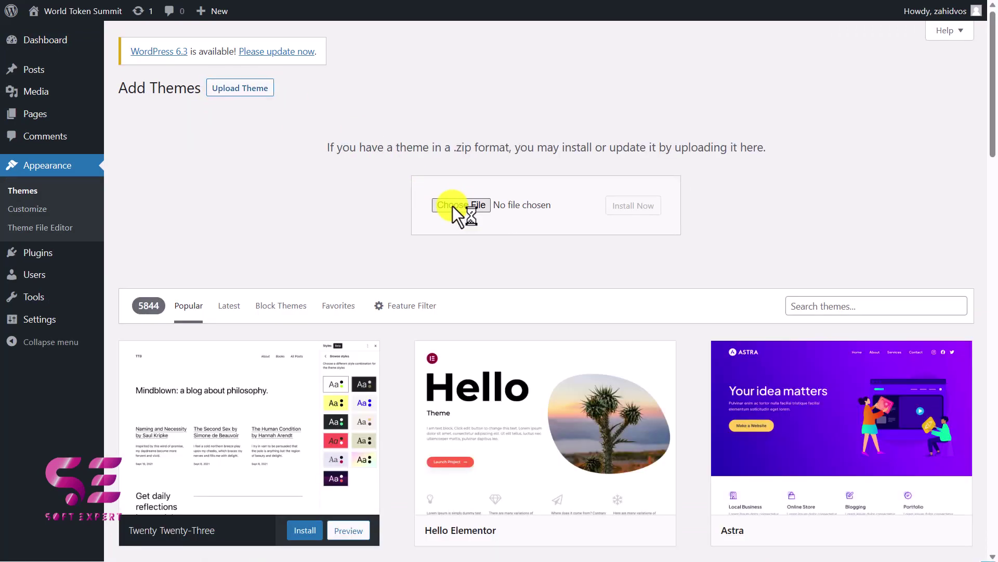
left_click(453, 205)
left_click(198, 107)
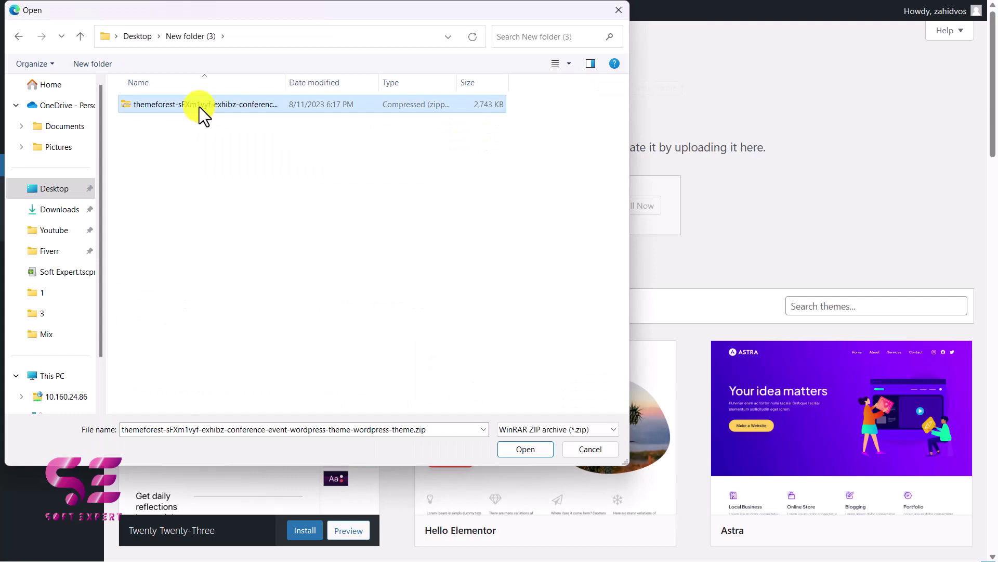
left_click(516, 450)
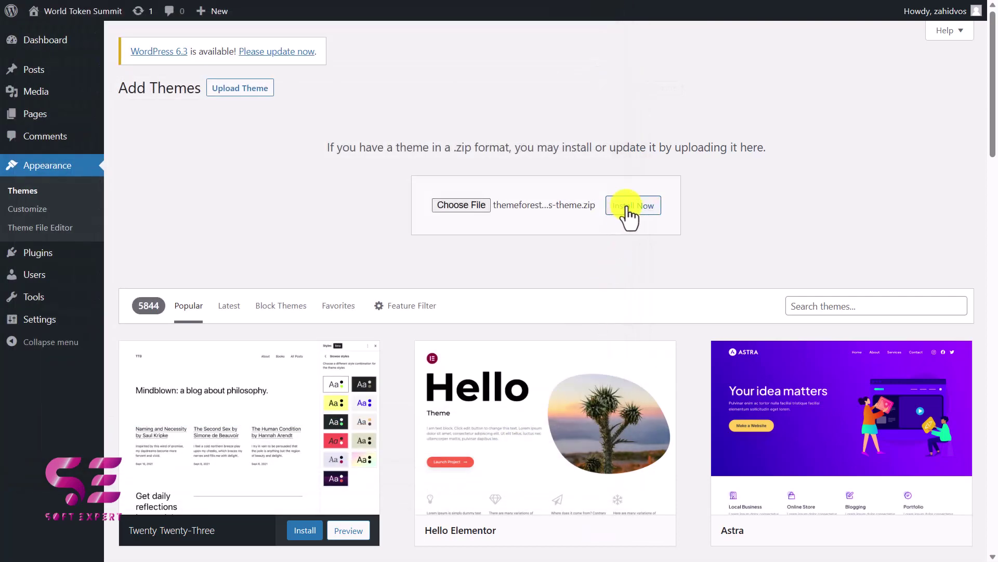
left_click(630, 206)
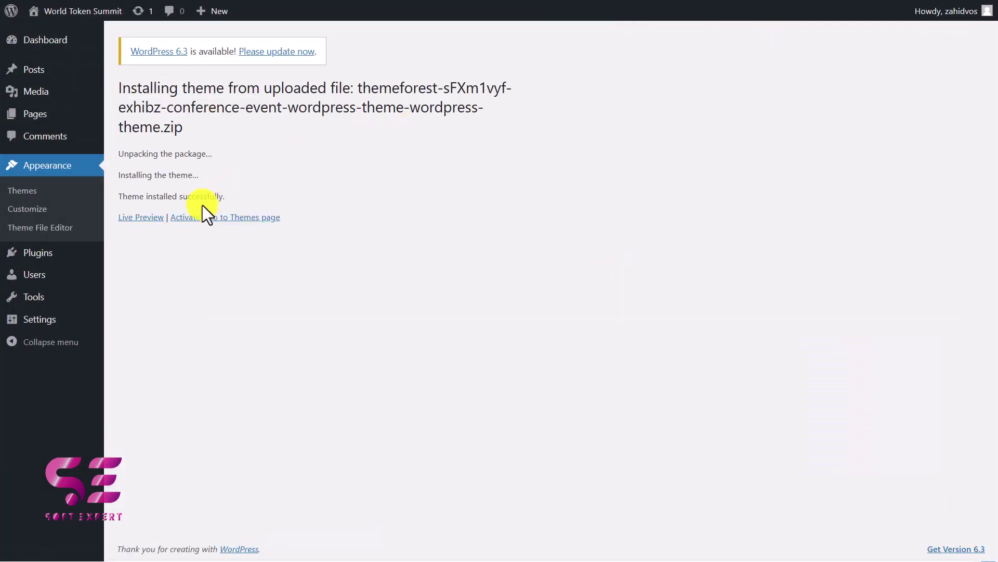
left_click(185, 217)
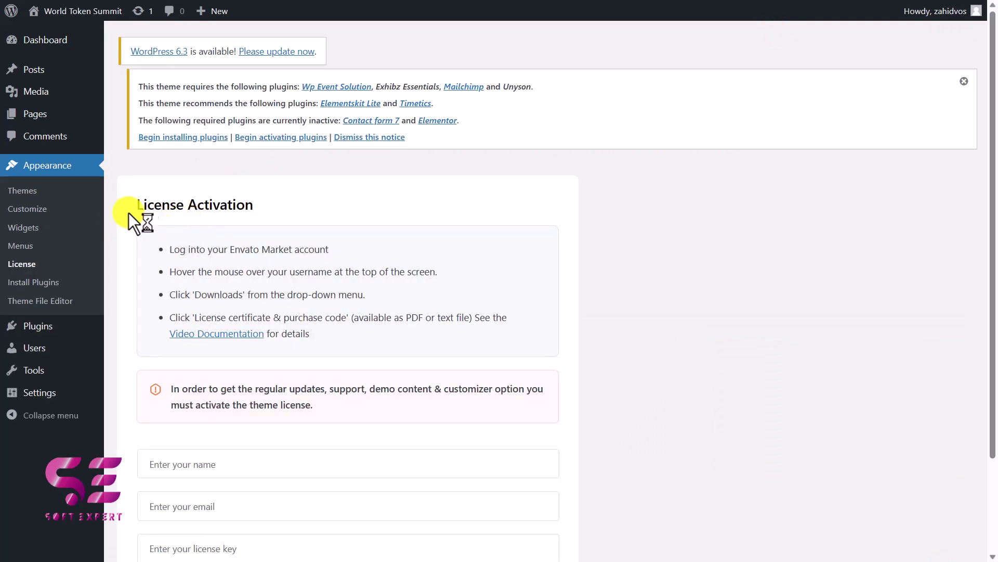
Look over the Exhibz License Activation page, then switch to the purchase-code help article
left_click_drag(138, 203, 252, 207)
left_click(254, 208)
scroll(254, 208, "down", 3)
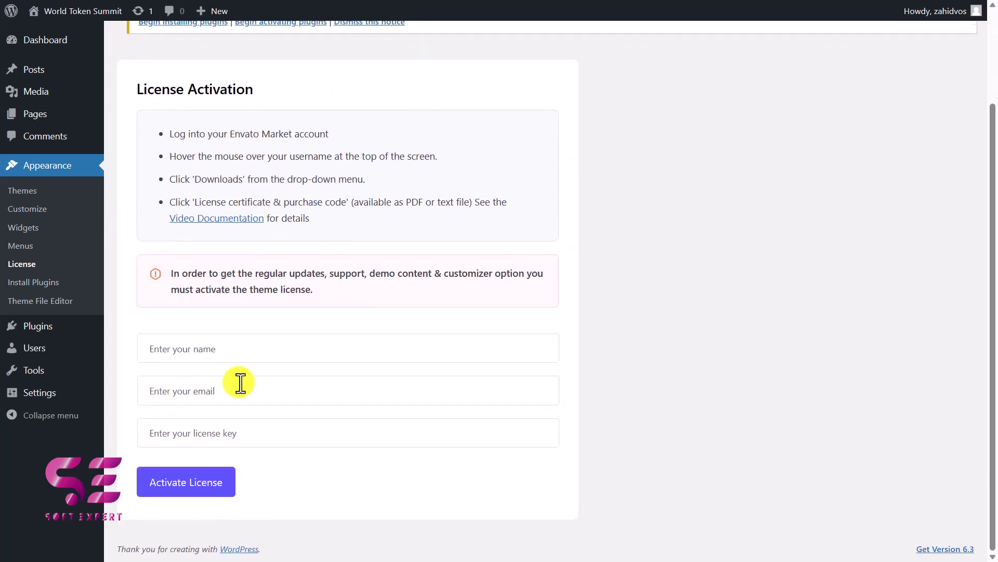
key("alt+Tab")
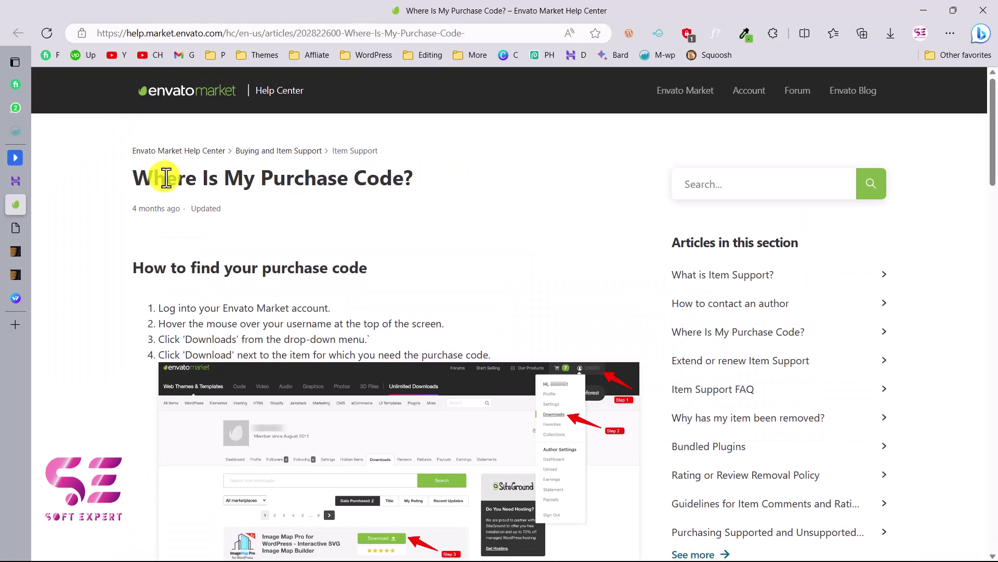
Read the purchase-code article to the license certificate example, then return to the license form's name field
left_click_drag(142, 178, 379, 178)
left_click(379, 179)
scroll(379, 178, "down", 3)
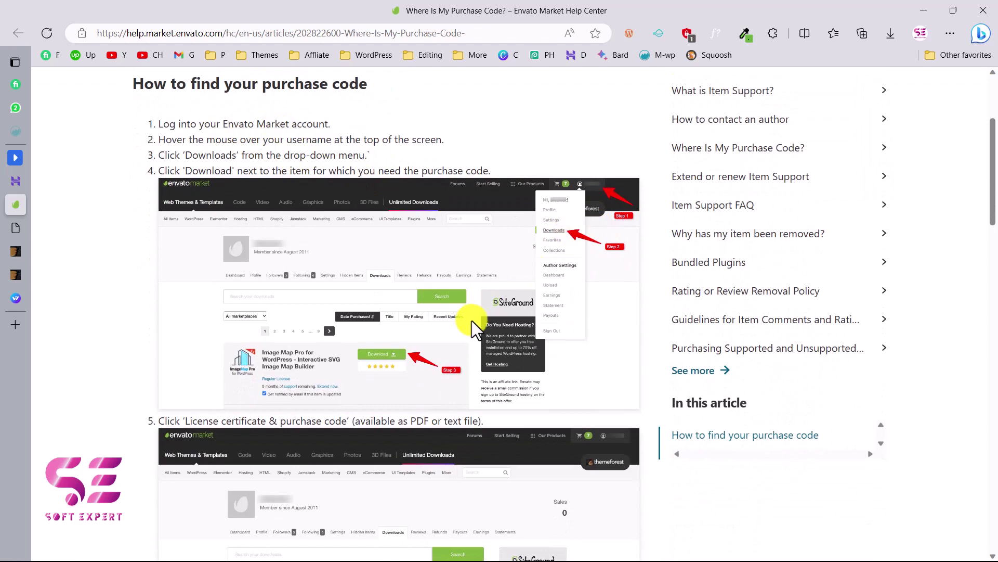
scroll(472, 321, "down", 2)
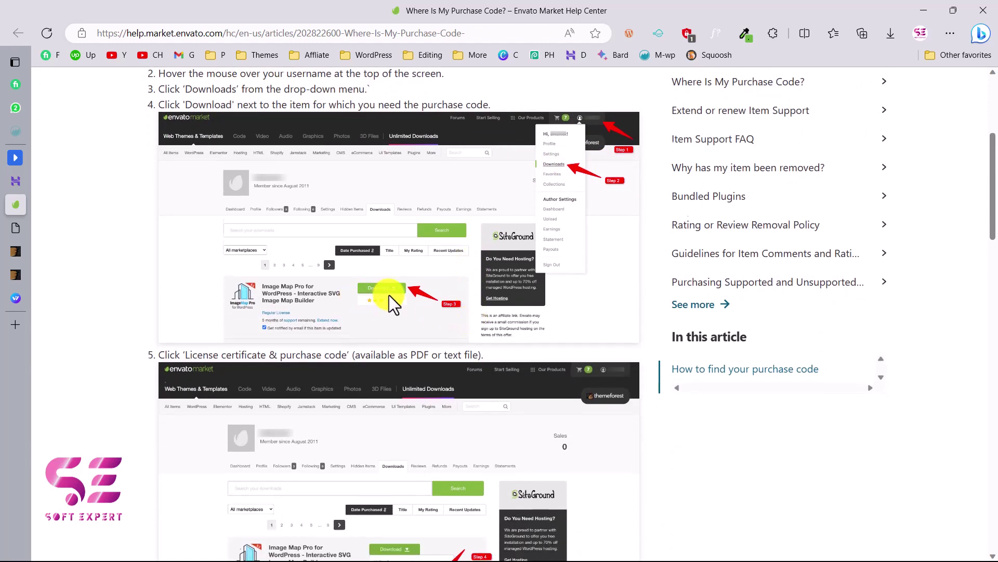
scroll(389, 295, "down", 4)
scroll(451, 328, "down", 4)
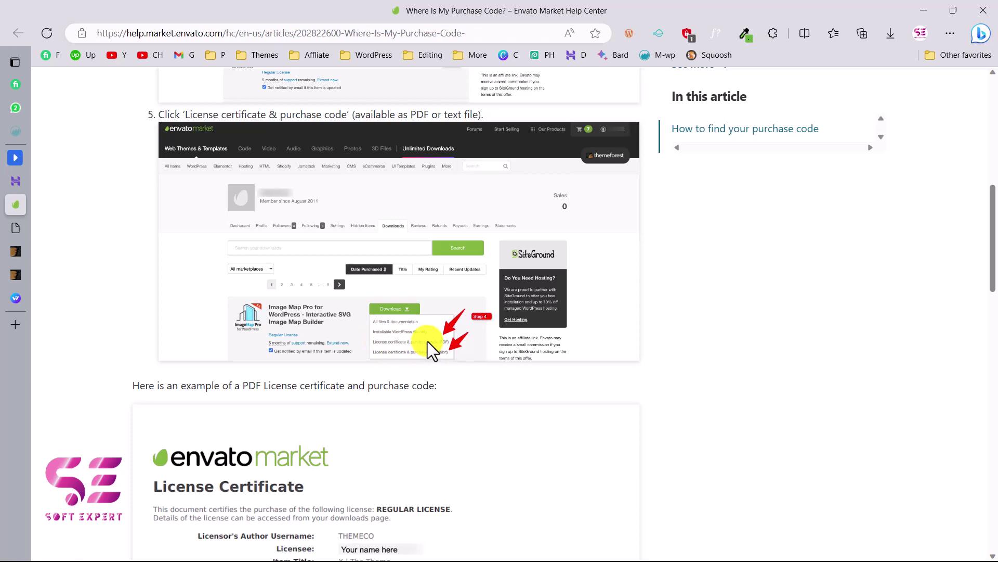
scroll(427, 341, "down", 7)
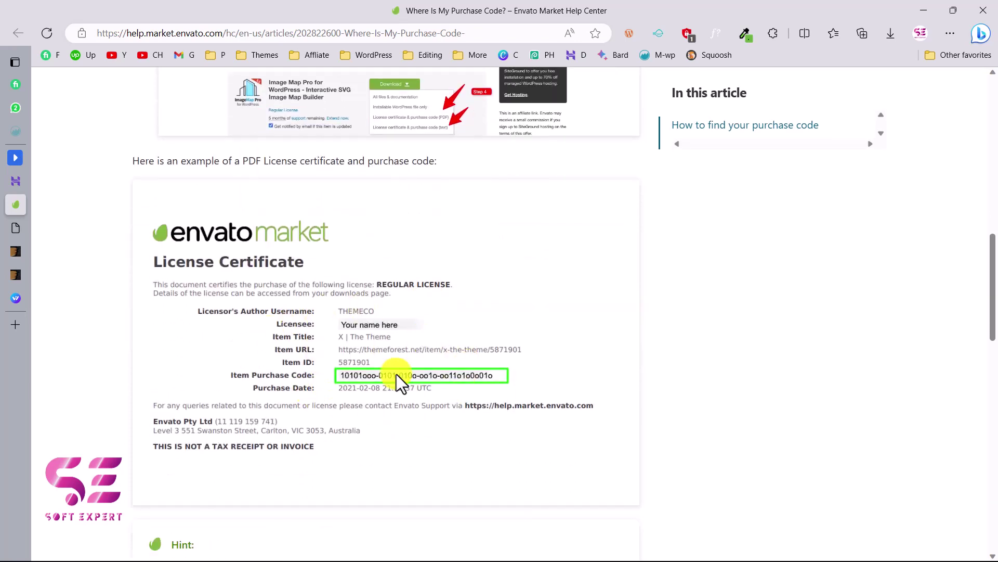
scroll(370, 342, "down", 1)
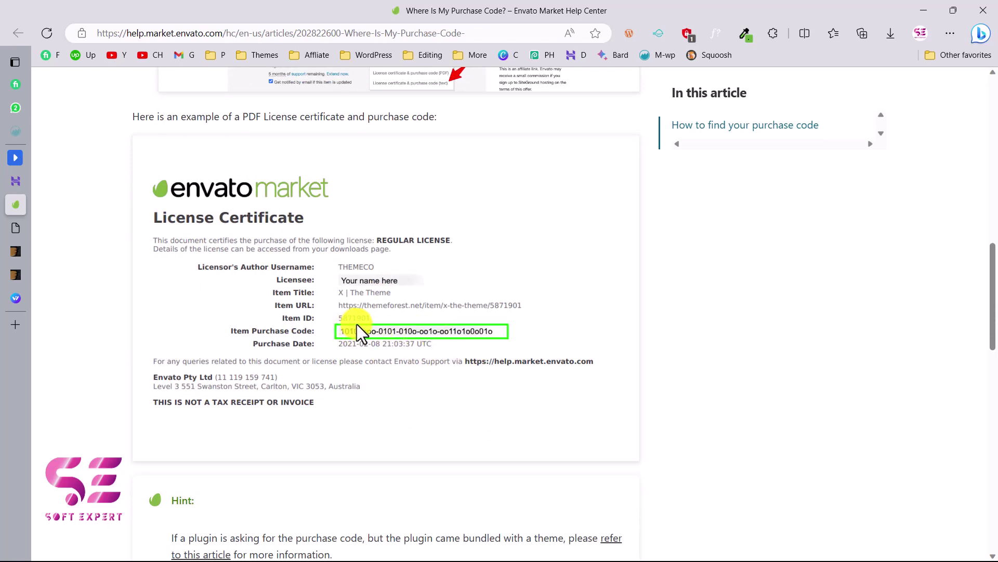
left_click(16, 227)
left_click(298, 348)
Enter the buyer's name, saved e-mail and Envato purchase code, then activate the Exhibz license
type("zahid")
key("Tab")
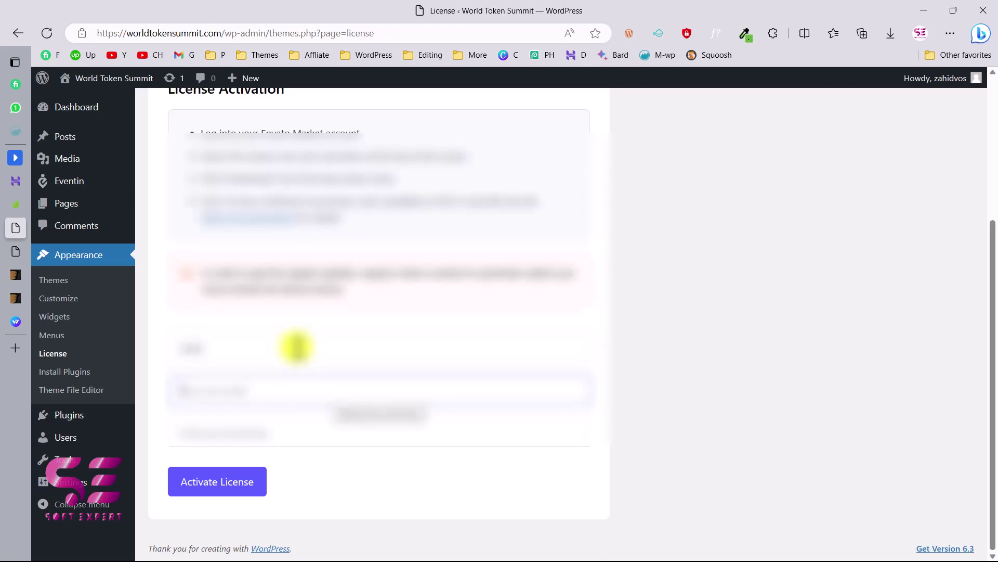
left_click(379, 189)
left_click(197, 431)
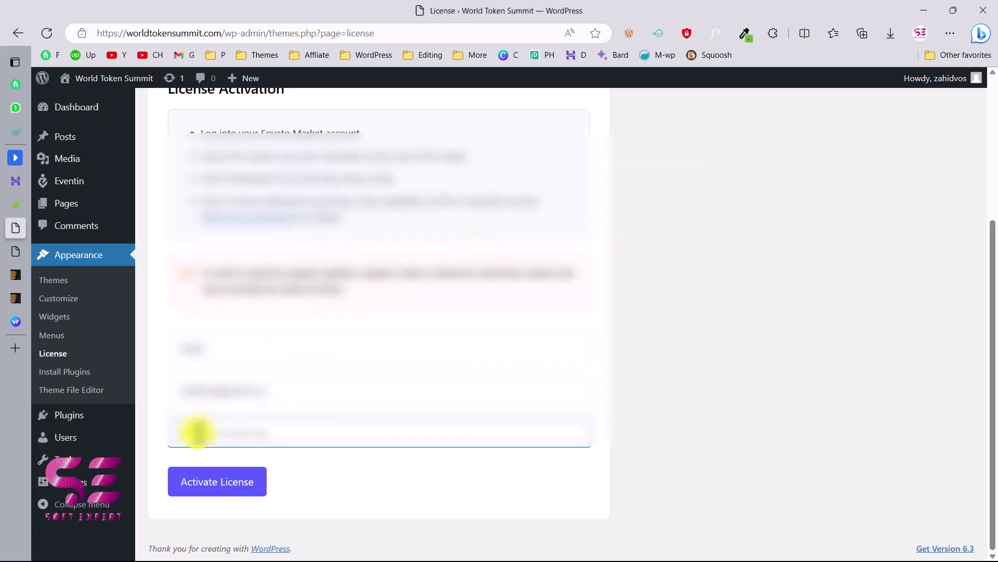
left_click(270, 430)
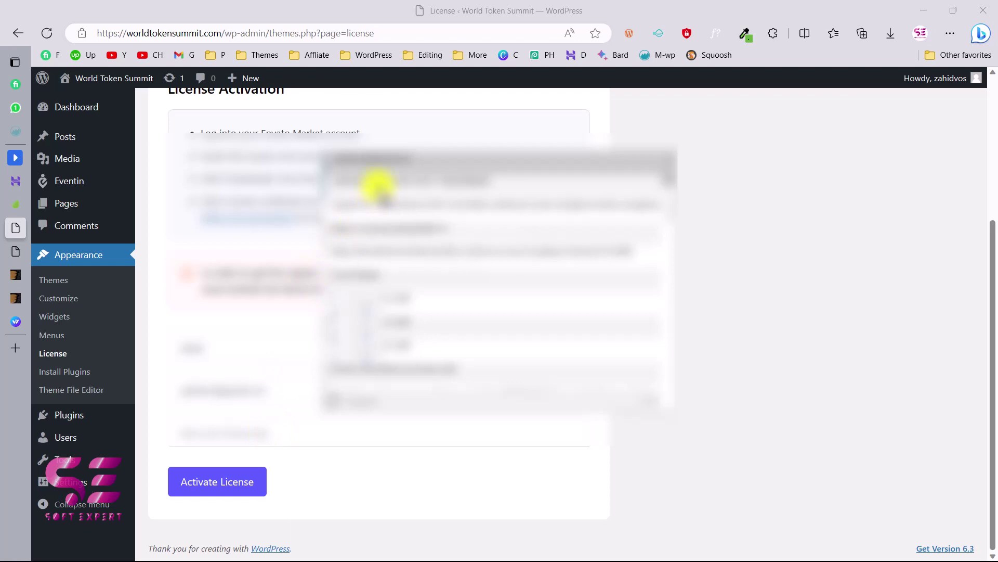
left_click(379, 191)
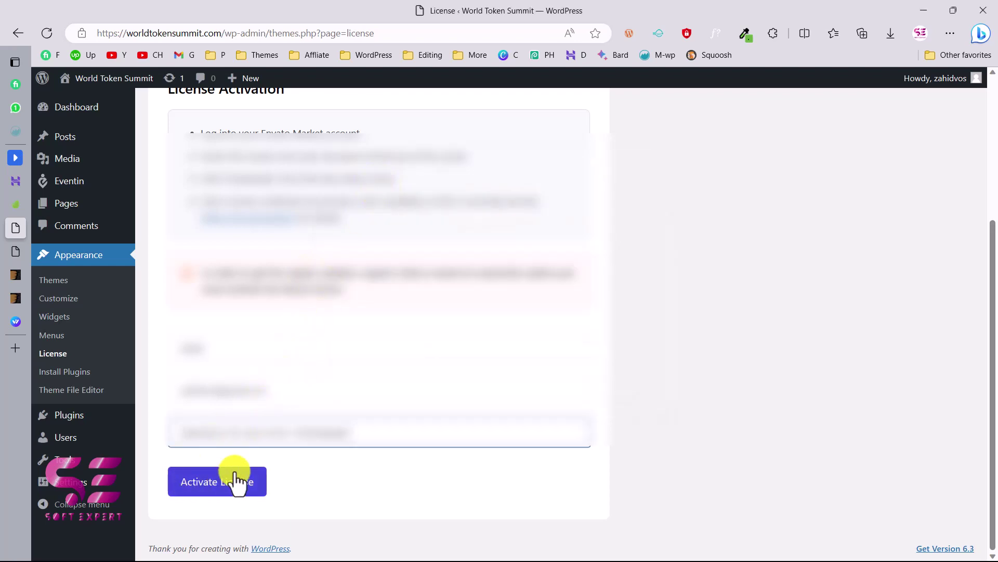
left_click(236, 481)
left_click_drag(168, 299, 331, 310)
left_click(331, 310)
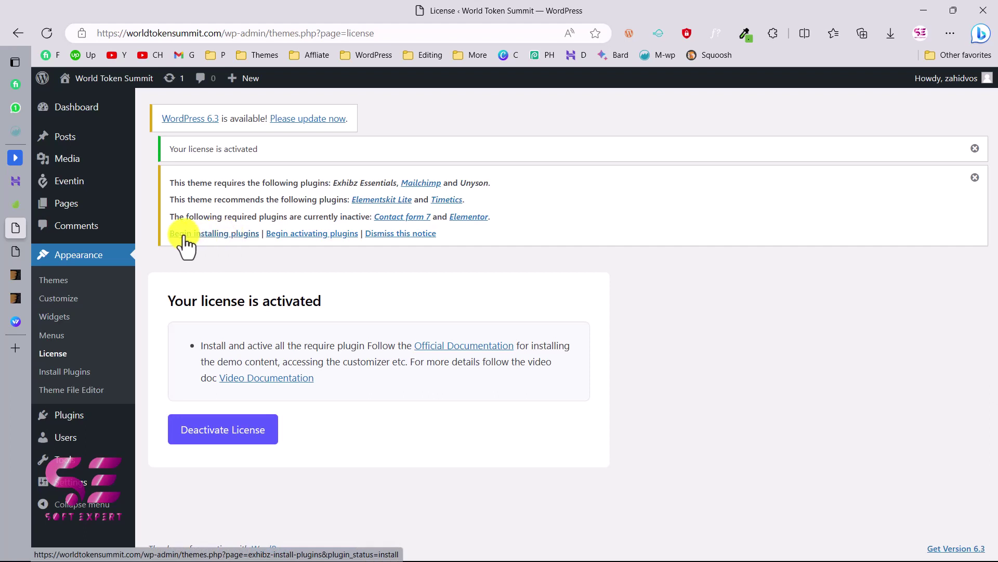
Bulk-install all of the theme's required and recommended plugins
left_click(211, 235)
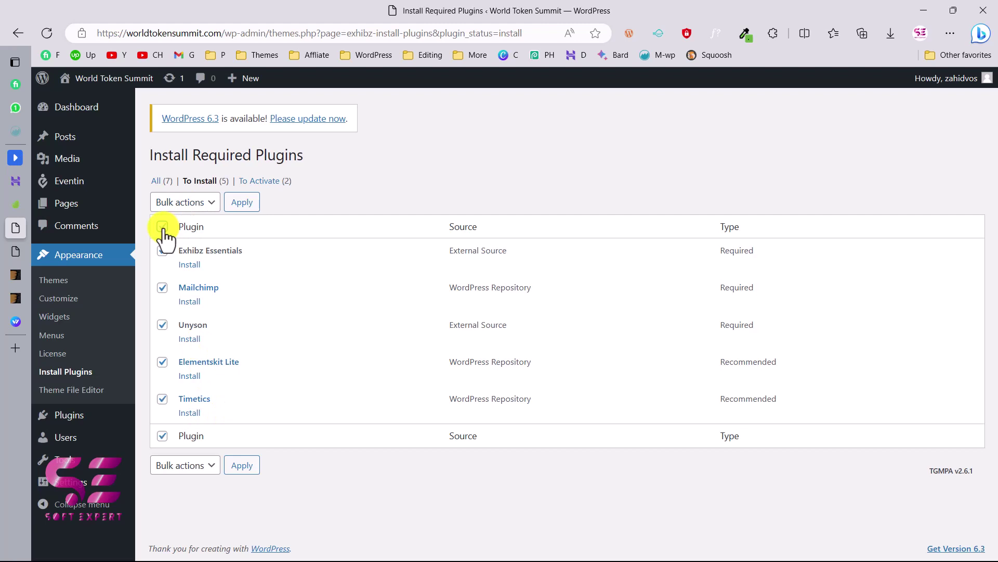
left_click(194, 203)
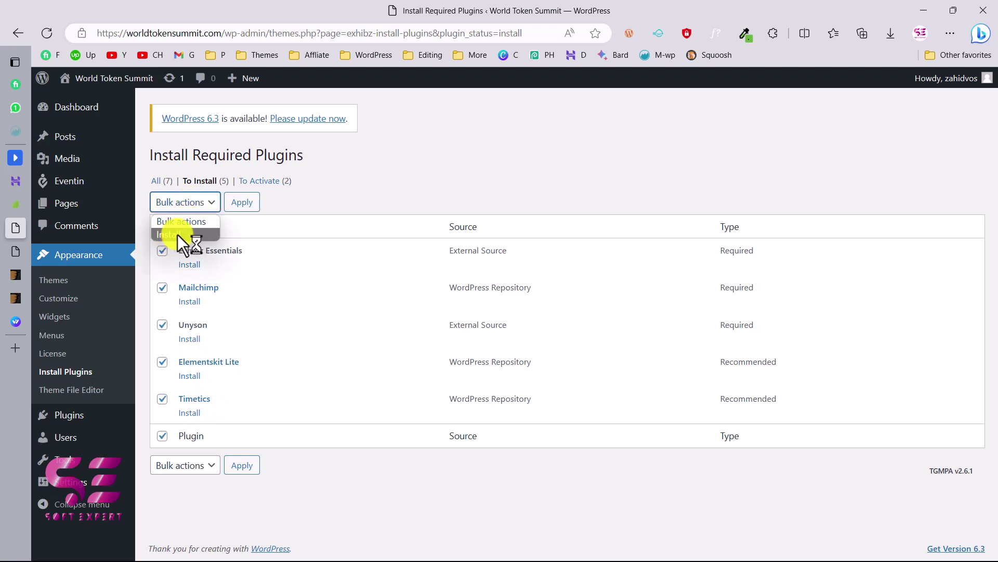
left_click(176, 234)
left_click(250, 204)
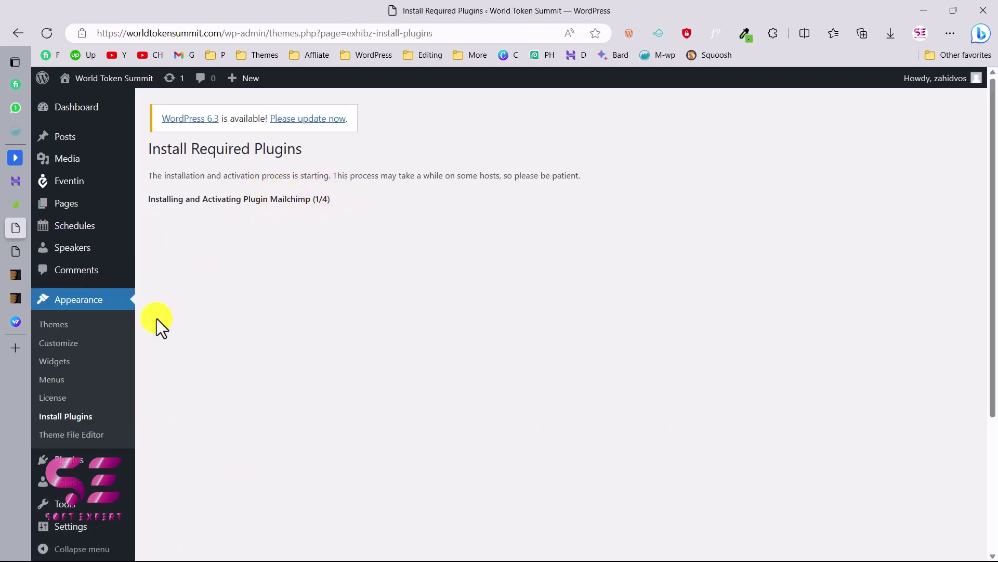
Install Unyson and ElementsKit Lite individually from the required plugins list
left_click(64, 419)
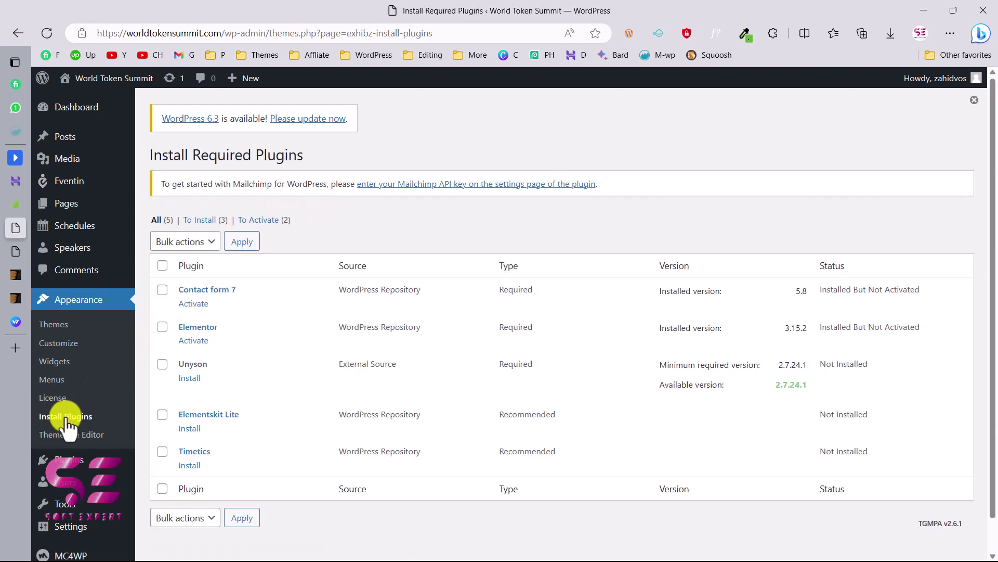
left_click(190, 378)
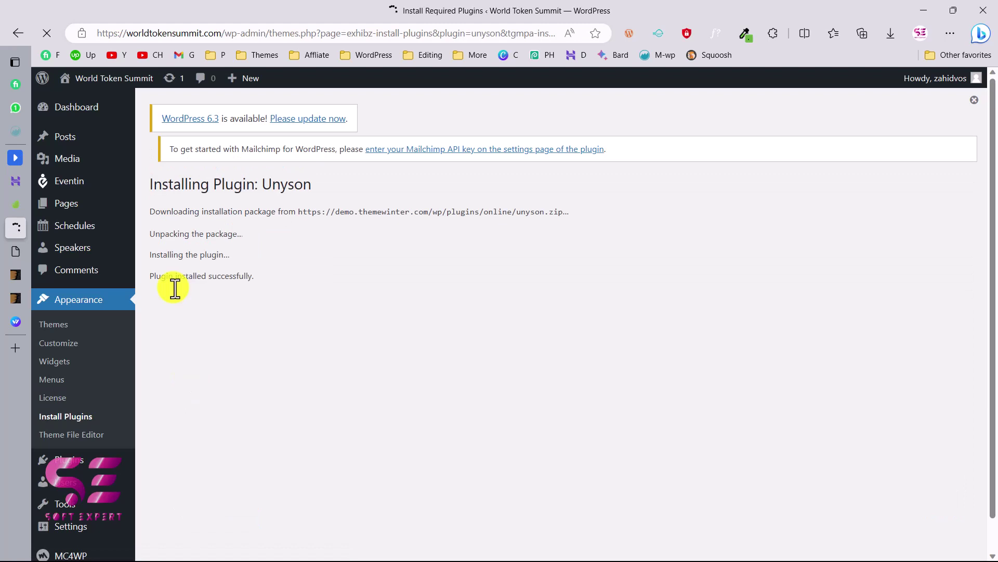
left_click(80, 416)
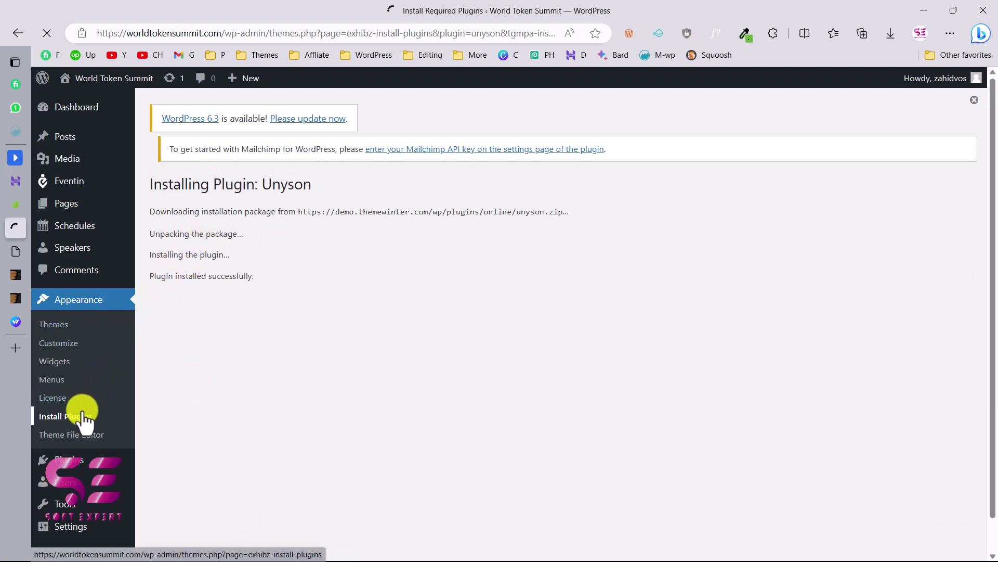
left_click(190, 378)
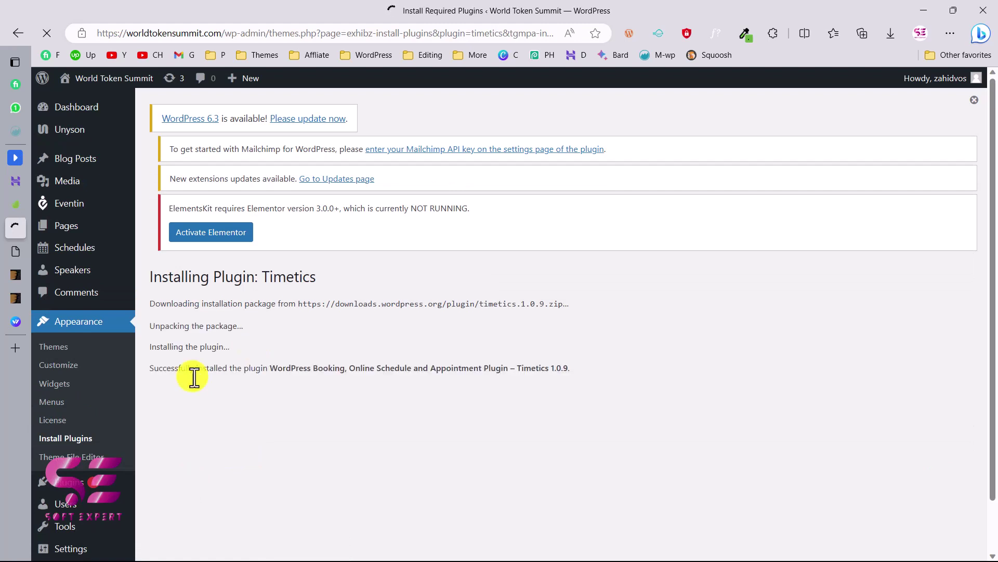
mouse_move(61, 493)
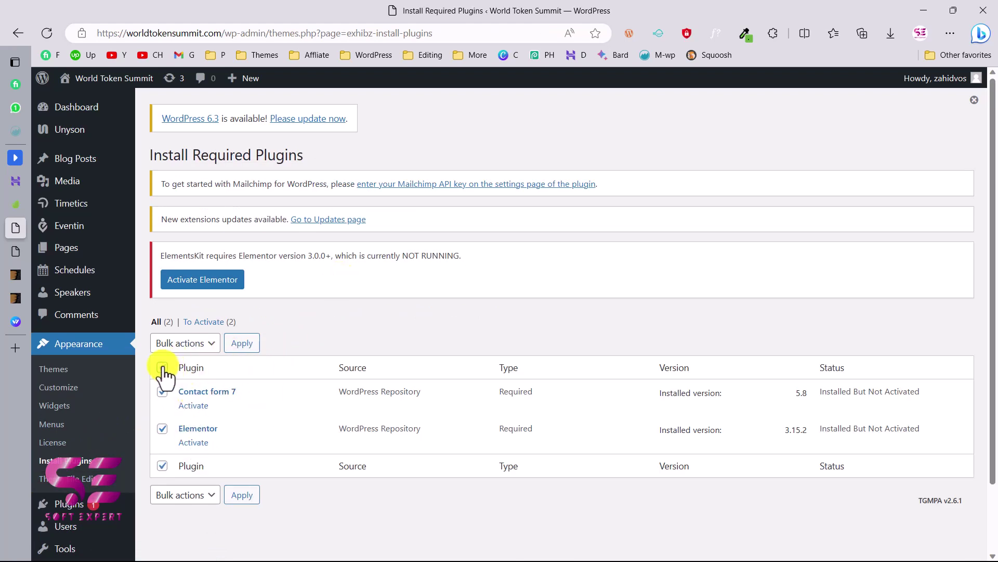
Bulk-activate Contact Form 7 and Elementor from the Install Required Plugins list
left_click(181, 344)
left_click(178, 401)
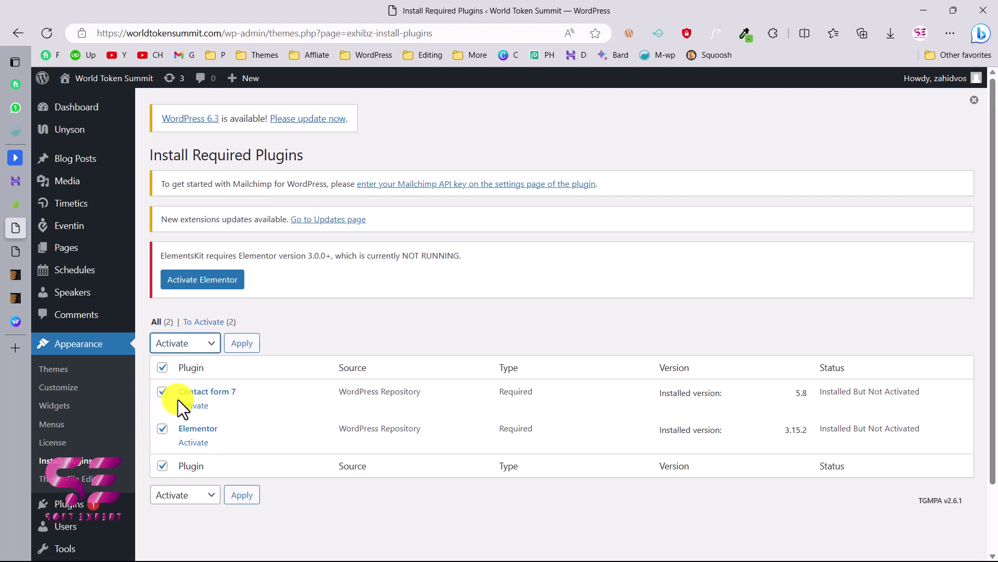
left_click(243, 345)
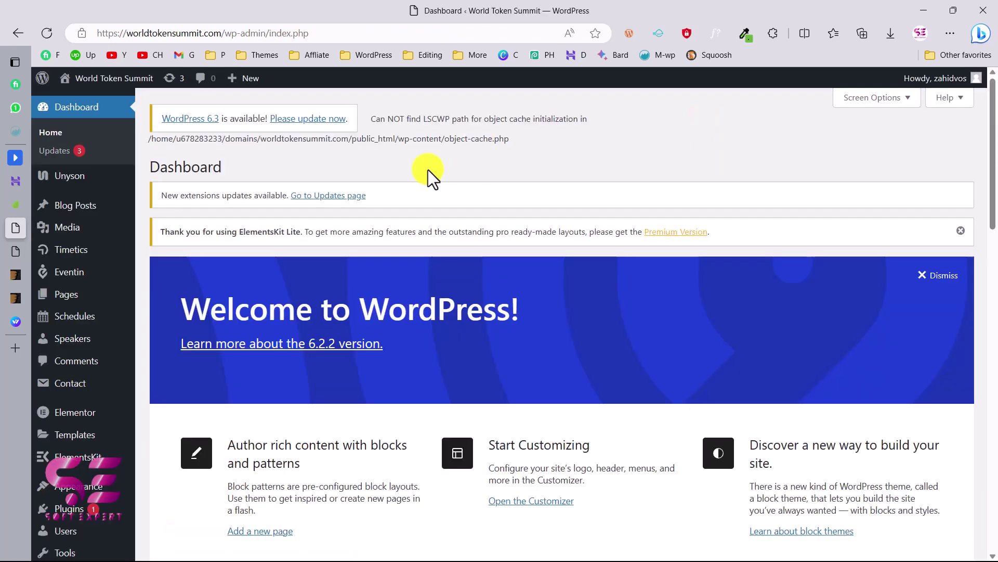
left_click(118, 83)
scroll(486, 372, "down", 3)
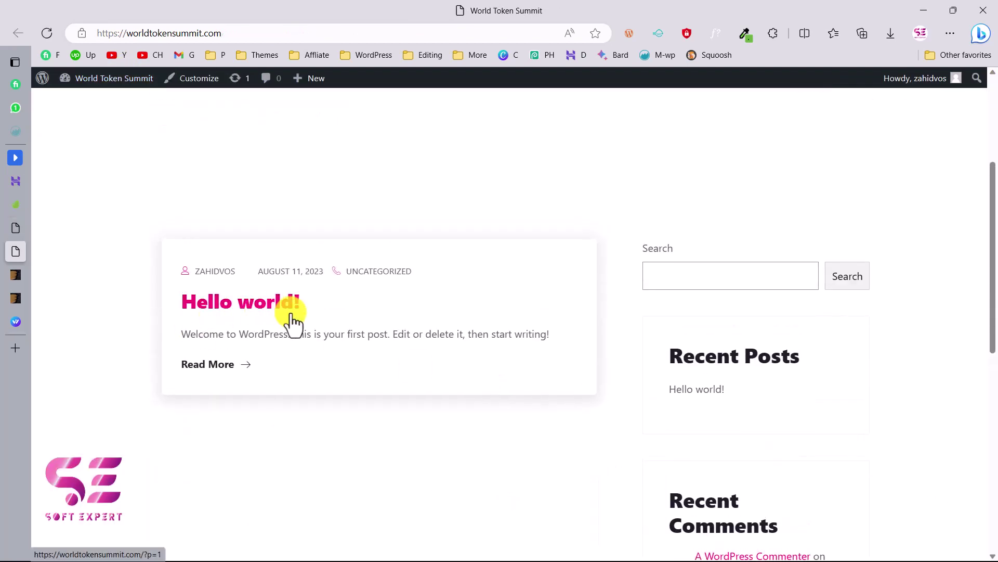
left_click(16, 323)
scroll(280, 320, "up", 10)
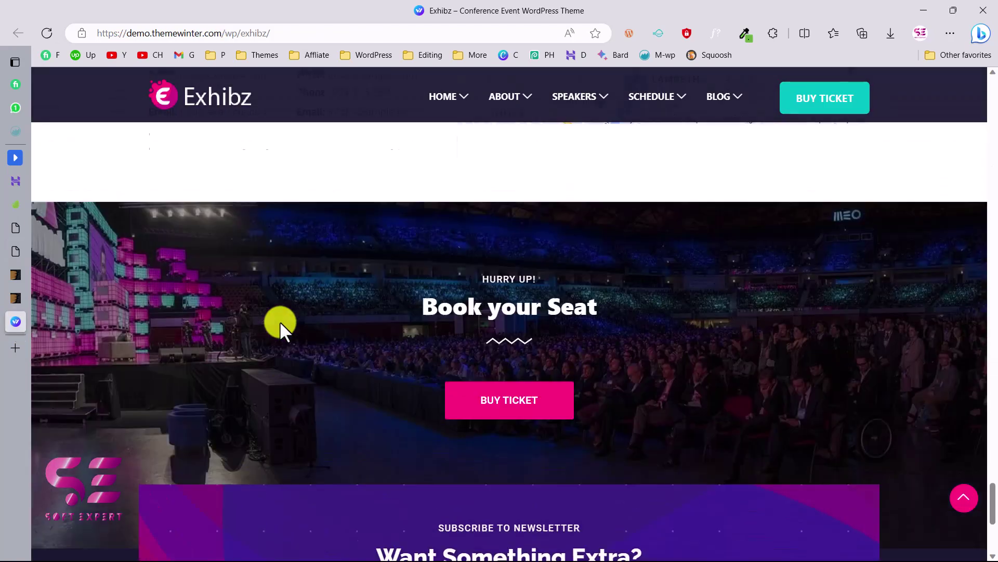
scroll(256, 242, "up", 15)
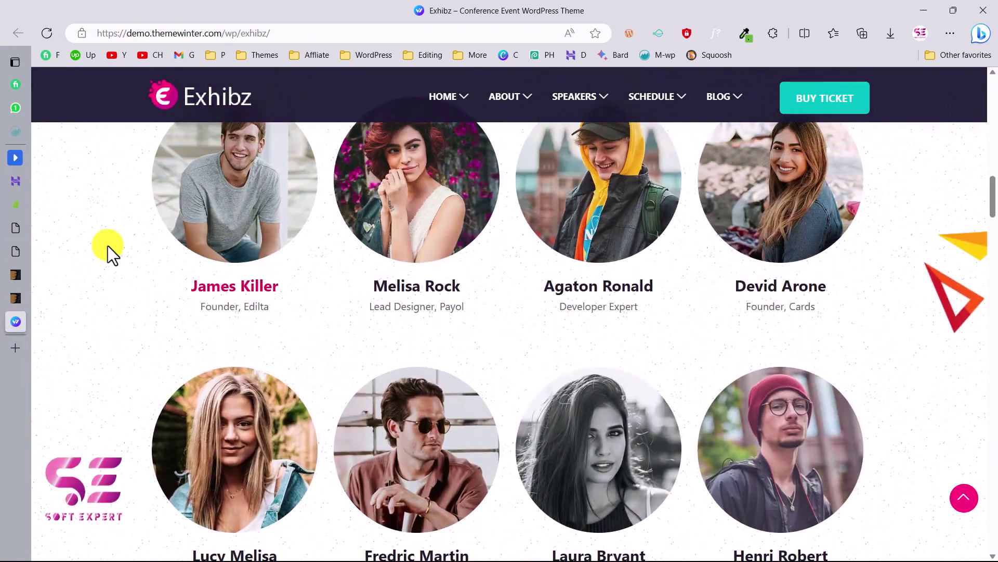
left_click(58, 227)
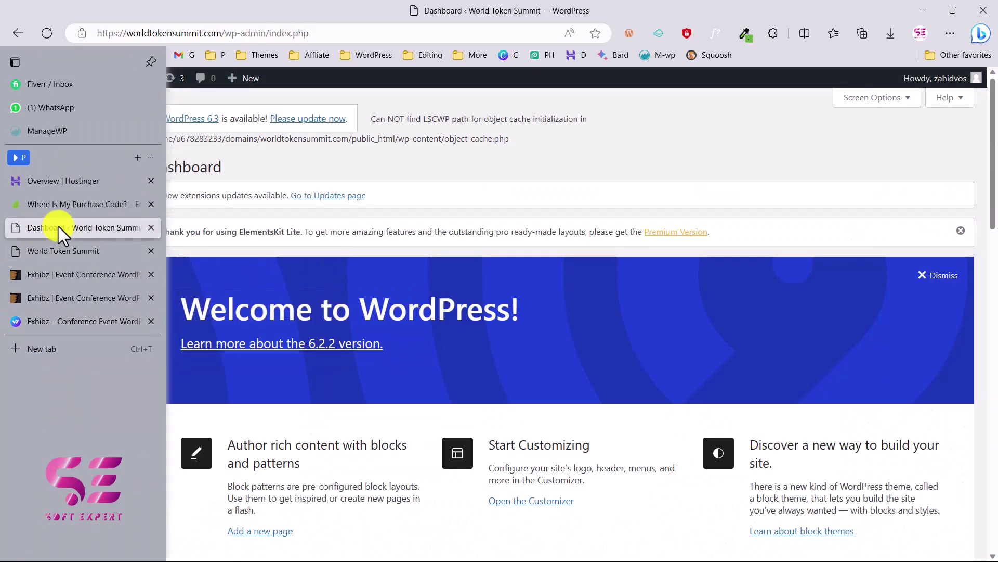
scroll(528, 269, "down", 3)
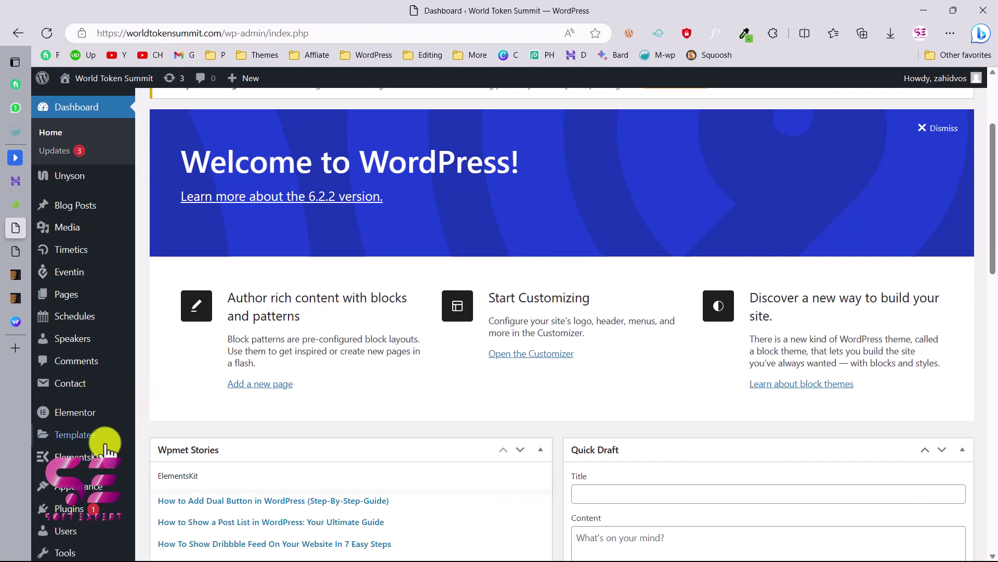
scroll(100, 446, "down", 1)
mouse_move(62, 492)
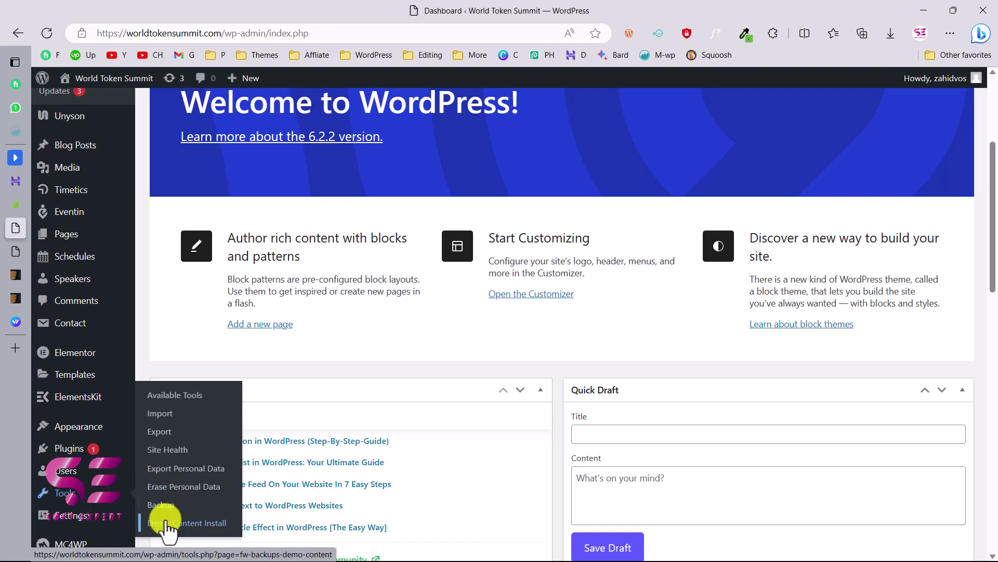
Open Demo Content Install and browse demos like Main Demo, One Page, Food Festival and Exhibz woo
left_click(200, 524)
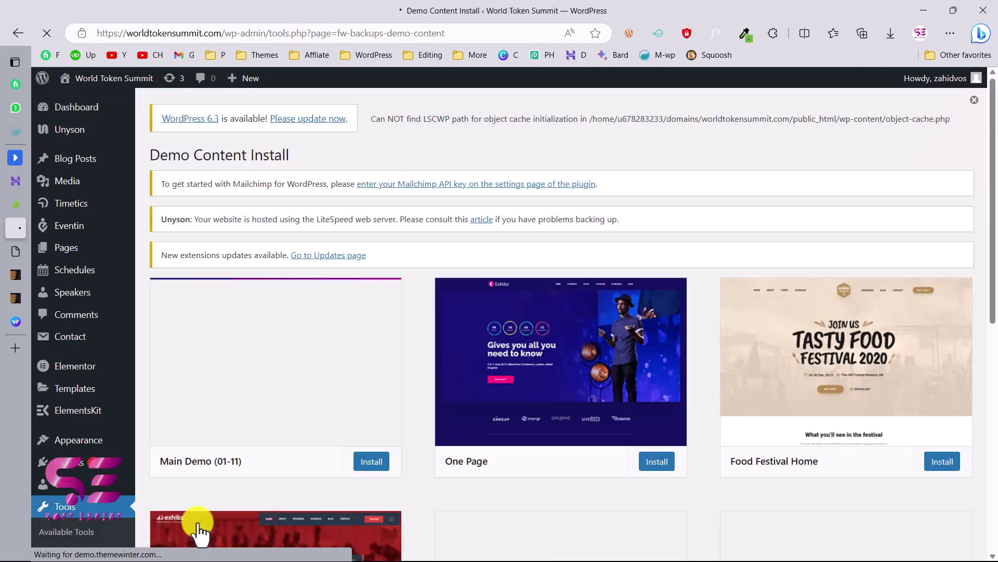
scroll(345, 391, "down", 2)
scroll(364, 395, "up", 2)
scroll(402, 404, "down", 2)
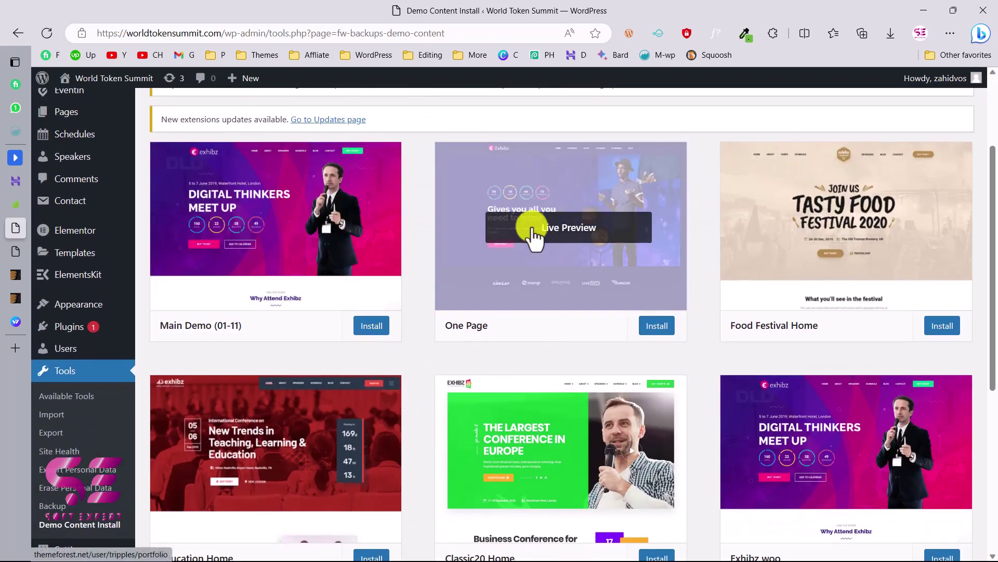
scroll(741, 370, "down", 3)
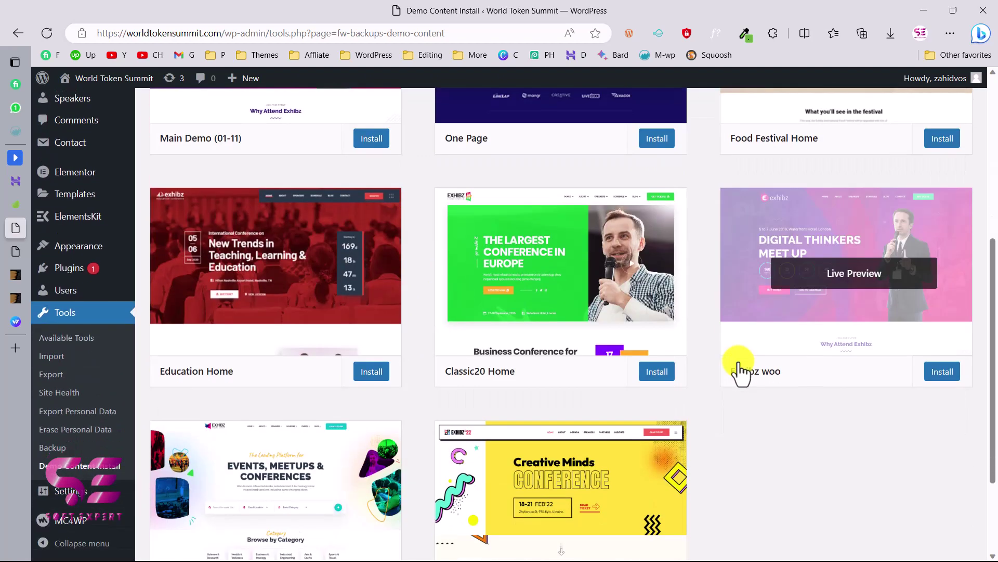
scroll(740, 369, "down", 2)
scroll(736, 367, "up", 5)
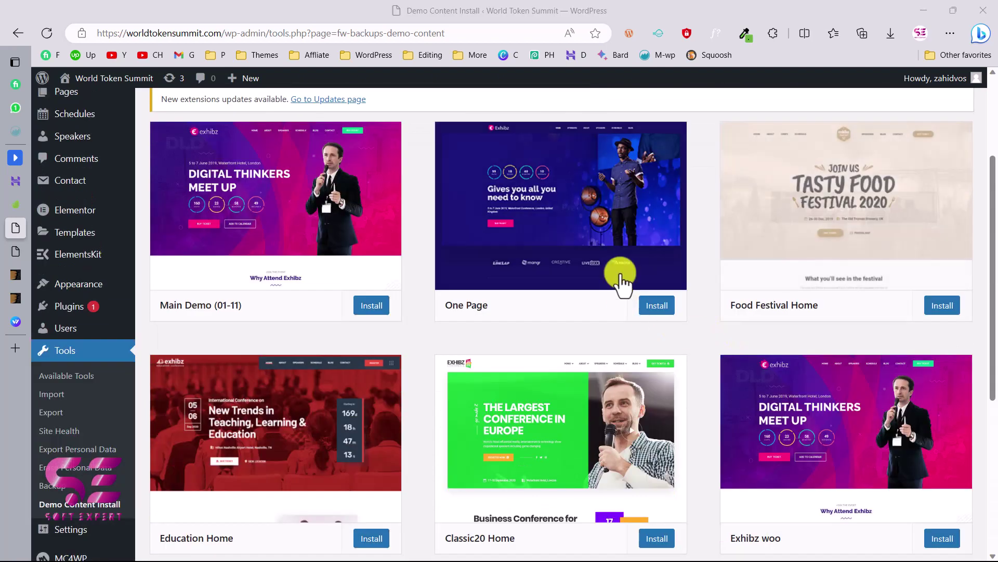
mouse_move(681, 239)
scroll(680, 241, "down", 1)
scroll(679, 241, "up", 2)
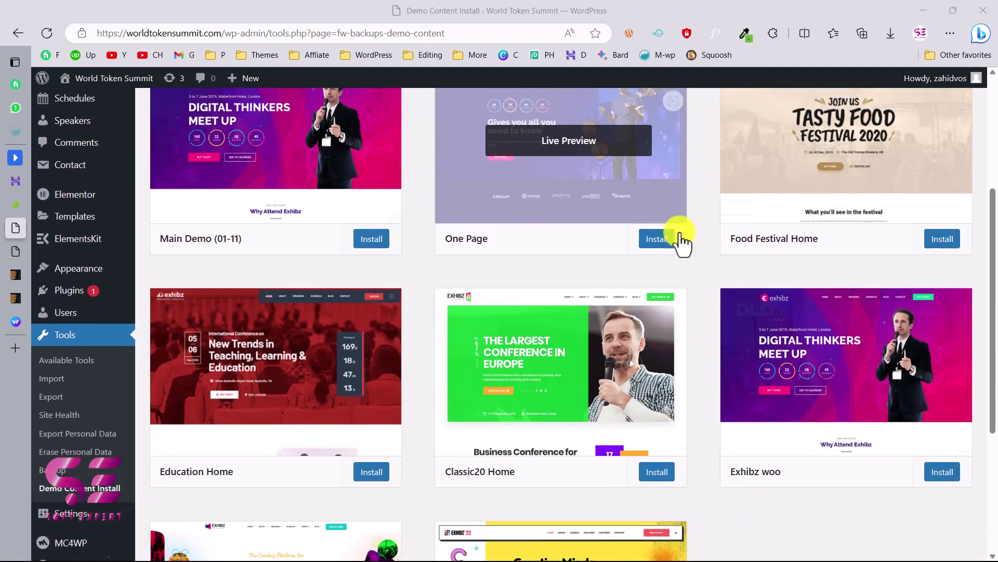
mouse_move(280, 221)
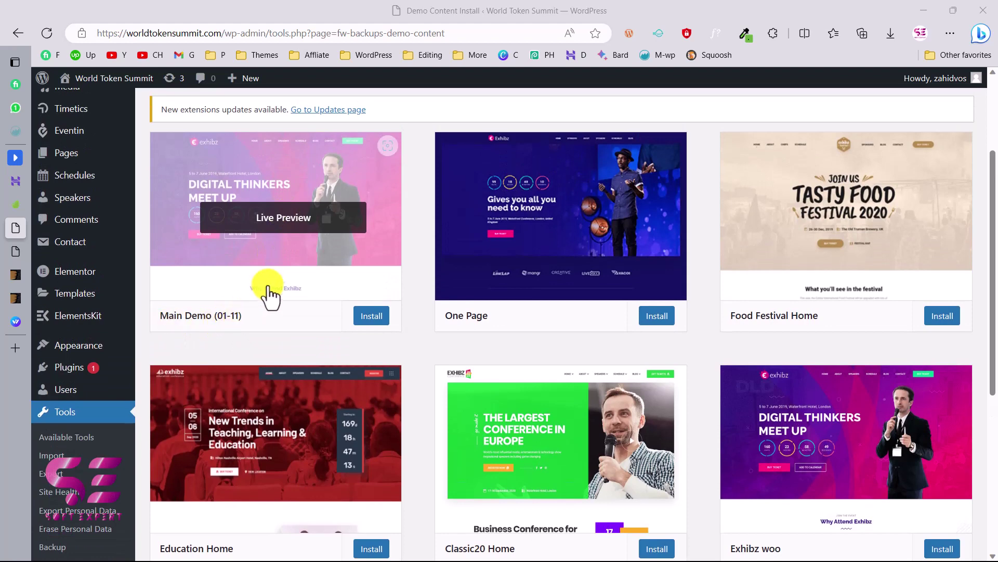
scroll(416, 267, "down", 1)
mouse_move(892, 380)
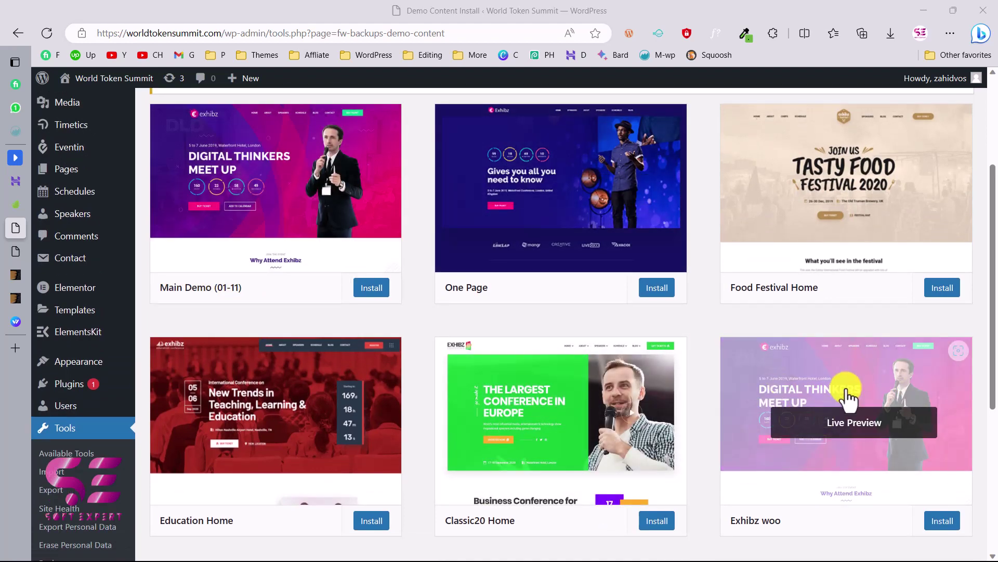
mouse_move(769, 379)
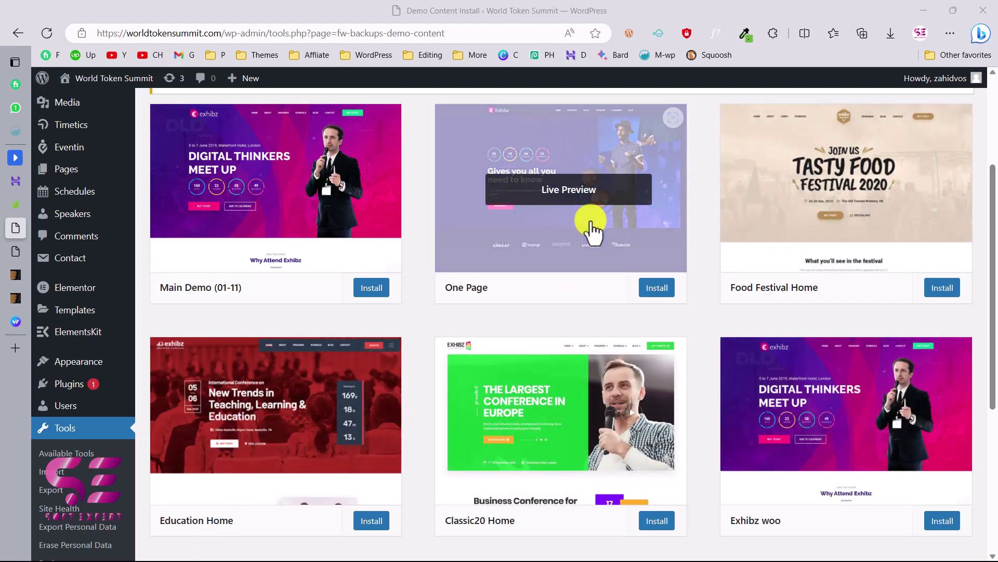
scroll(780, 325, "down", 1)
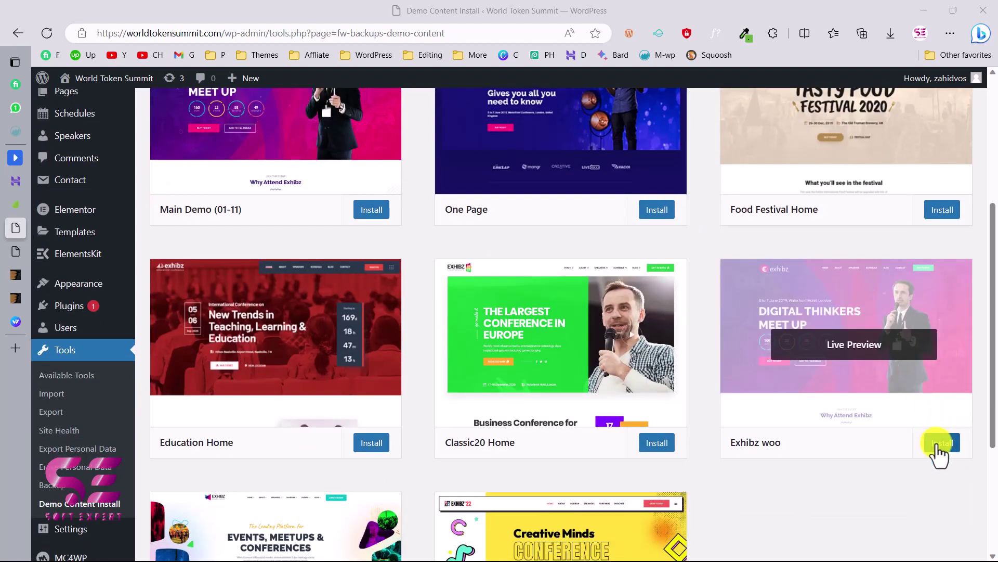
Start the Exhibz woo demo install and confirm the warning about replacing current content
left_click(940, 443)
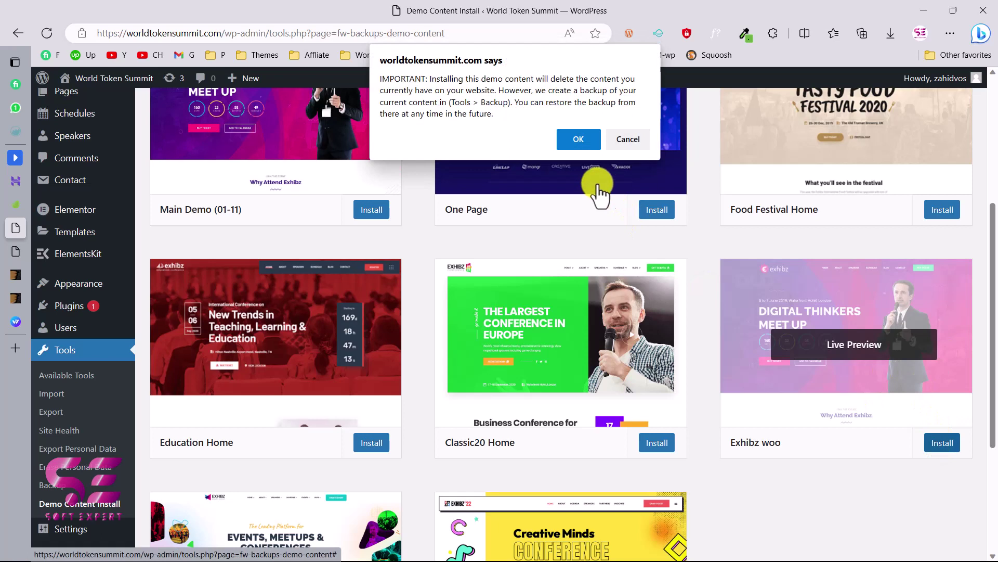
left_click_drag(484, 83, 546, 82)
left_click(579, 84)
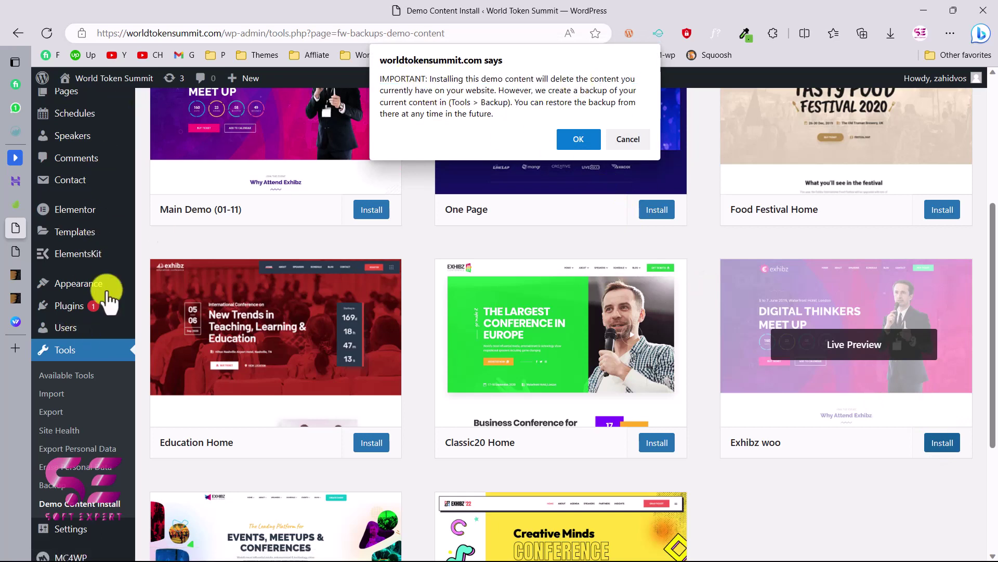
left_click(578, 139)
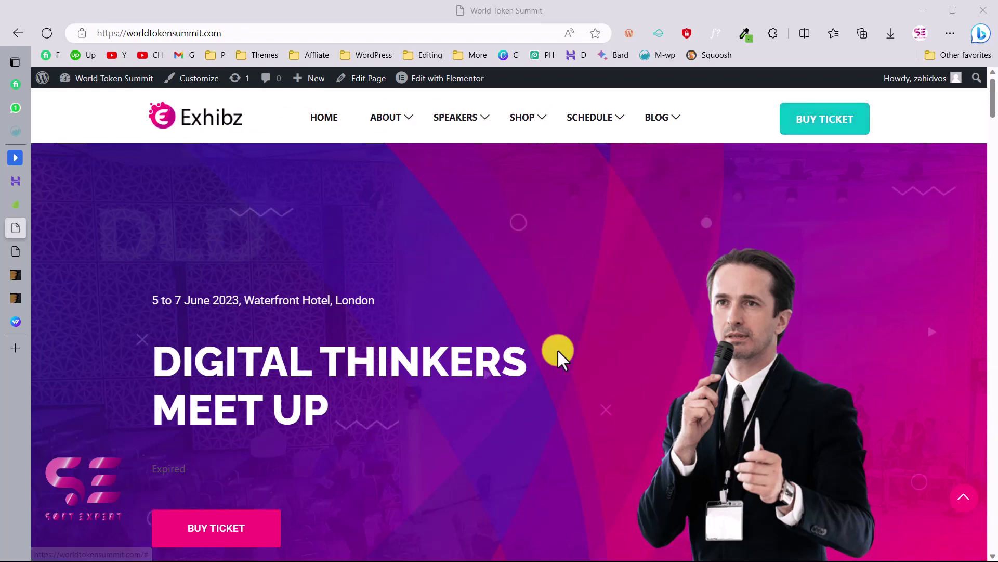
scroll(558, 348, "down", 4)
scroll(558, 350, "down", 8)
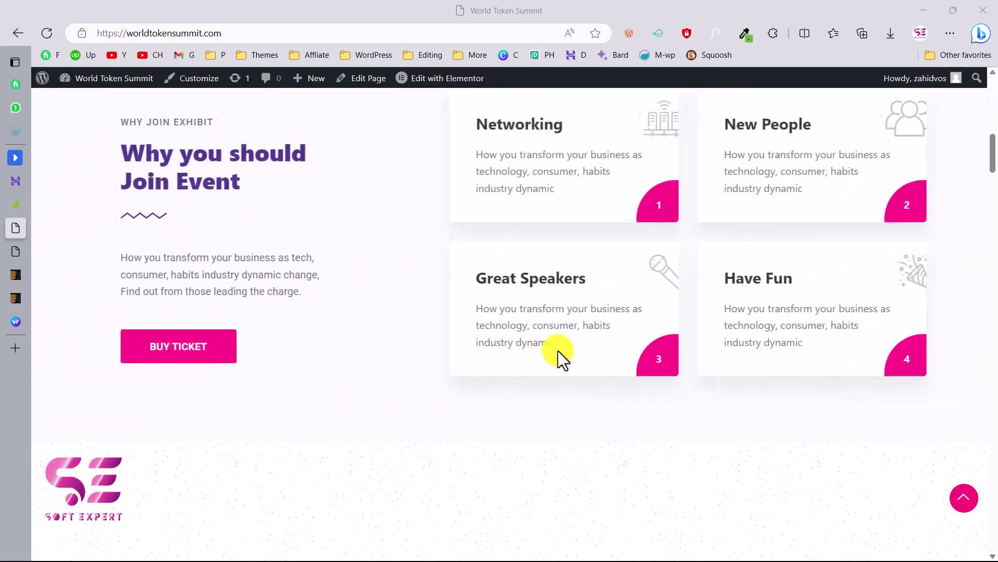
scroll(534, 218, "down", 8)
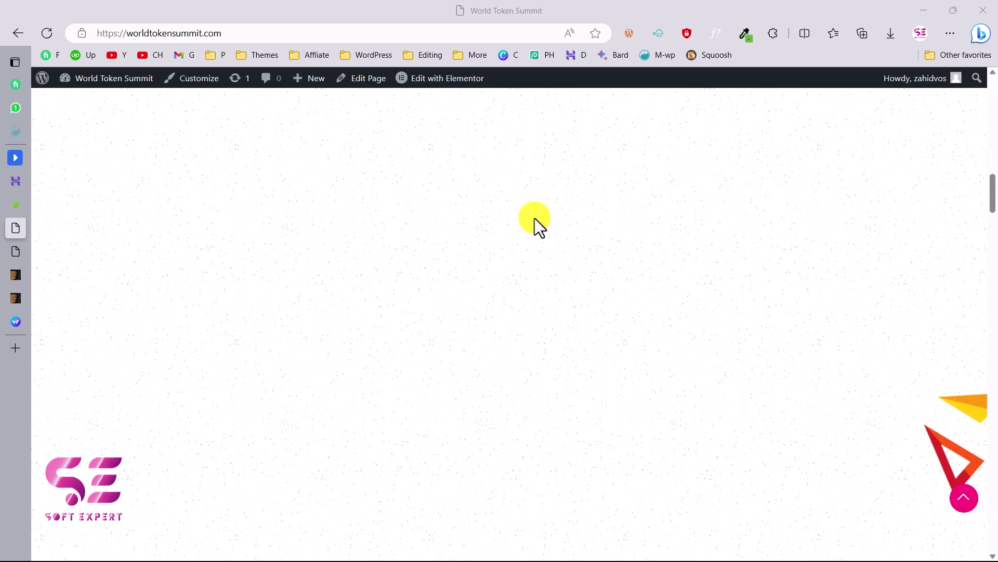
scroll(534, 217, "down", 12)
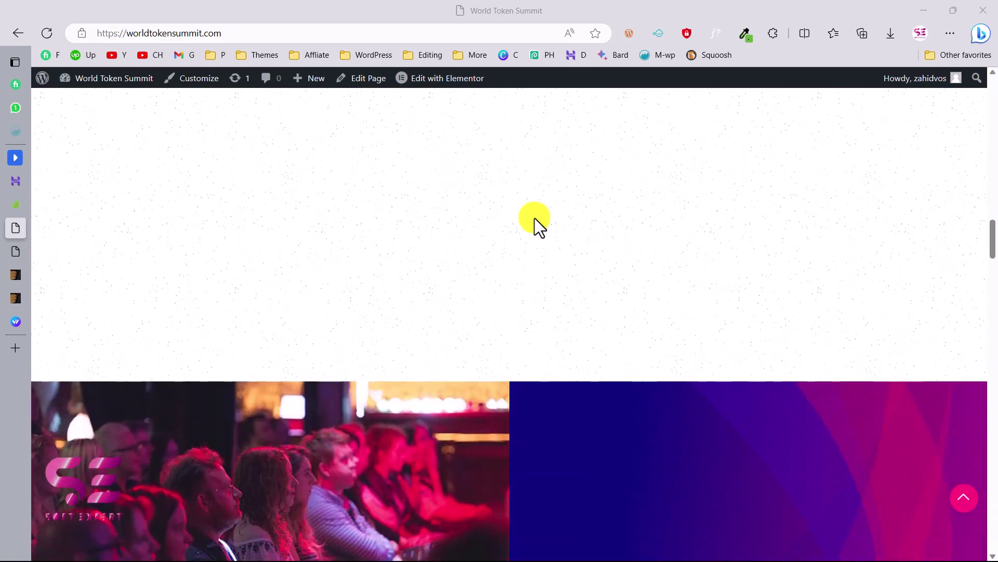
scroll(534, 217, "down", 12)
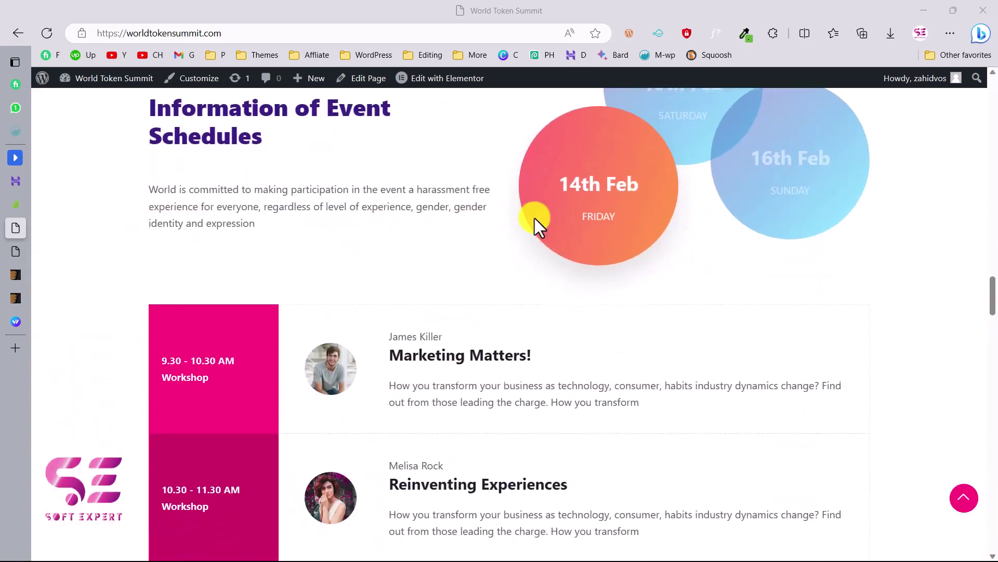
scroll(535, 217, "down", 12)
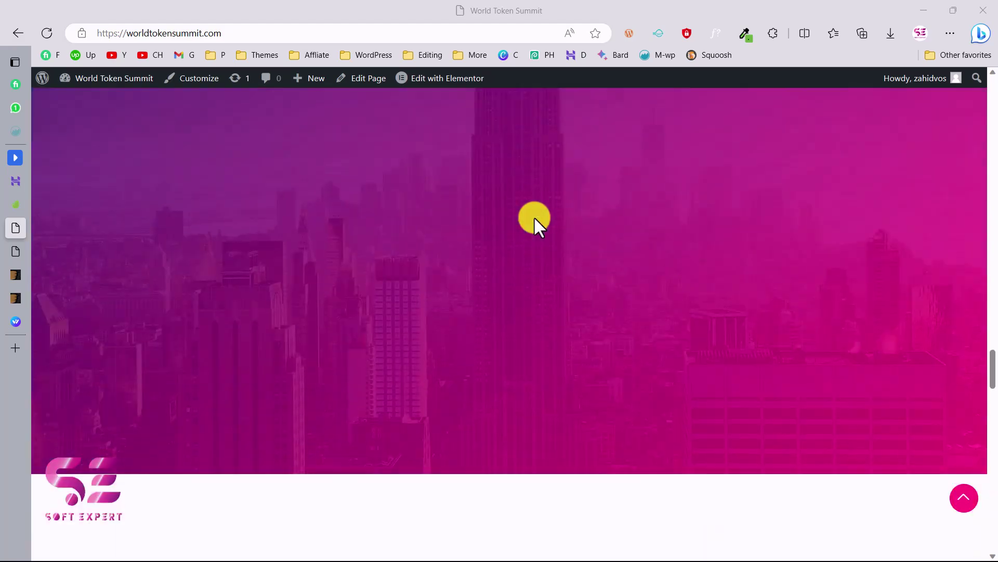
scroll(535, 217, "down", 12)
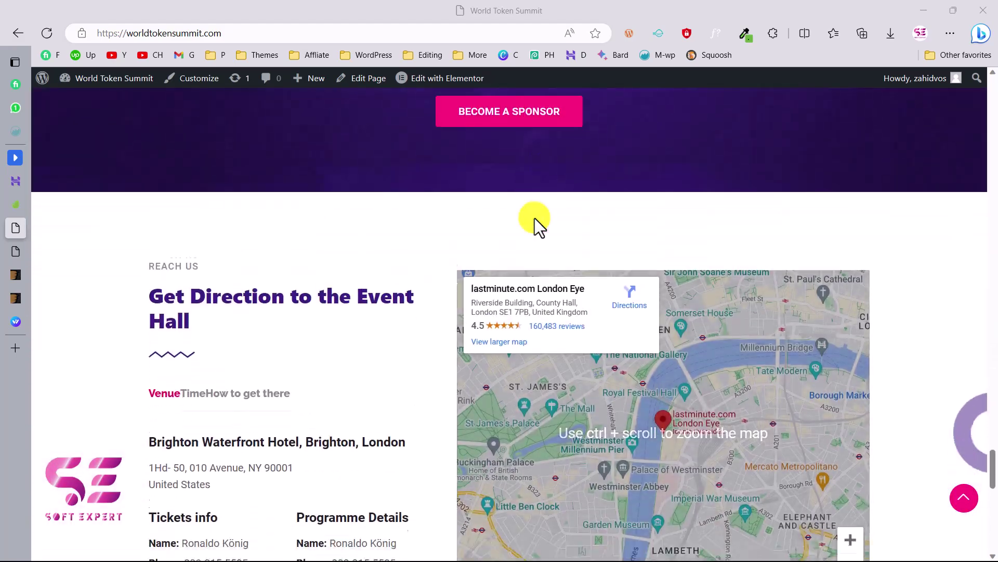
scroll(534, 218, "down", 10)
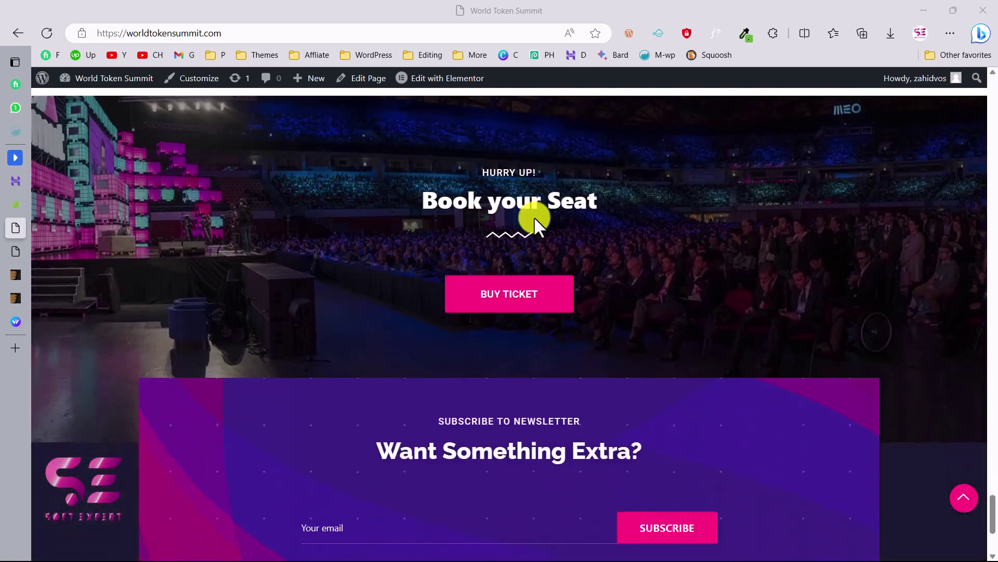
scroll(535, 216, "up", 15)
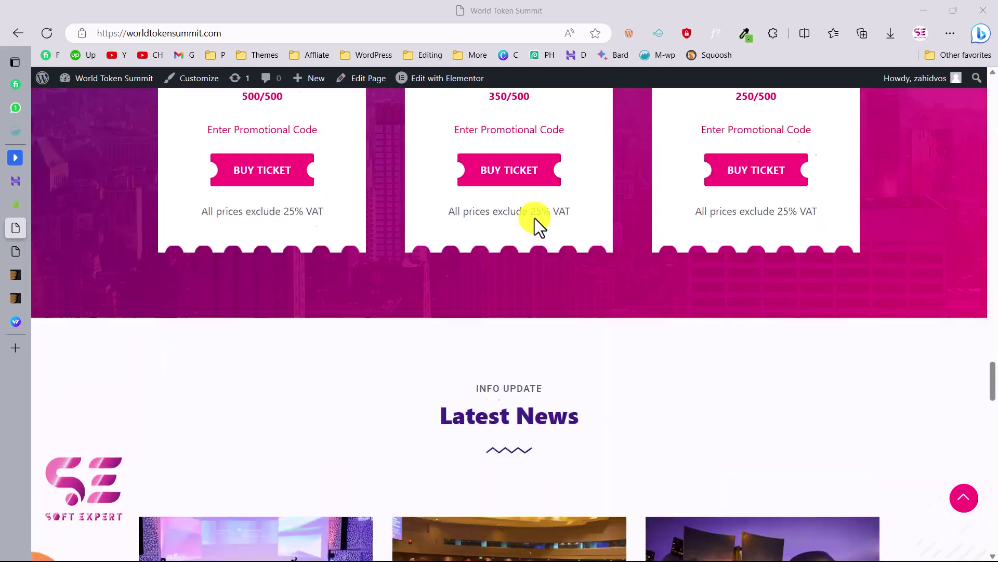
scroll(534, 218, "up", 10)
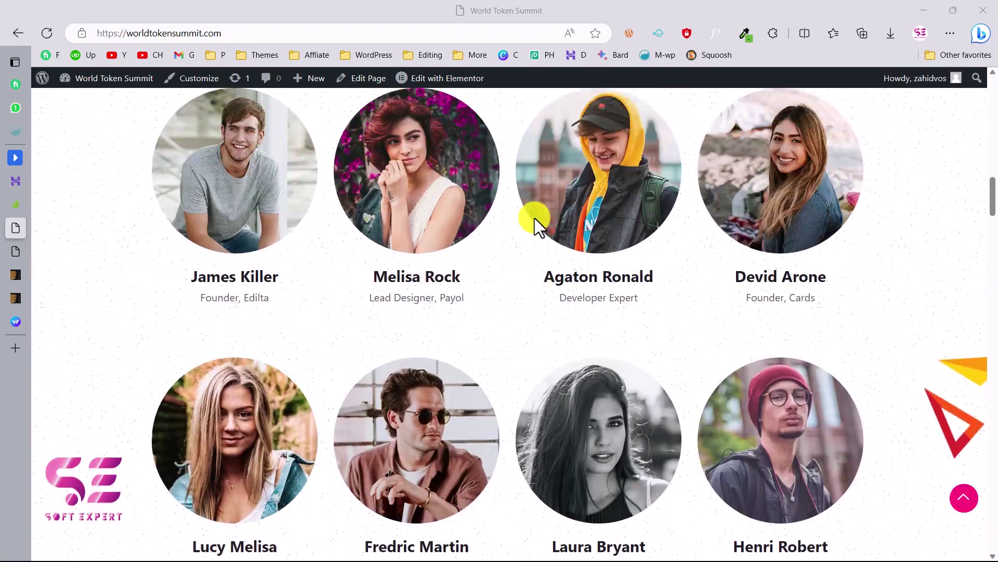
scroll(534, 217, "up", 15)
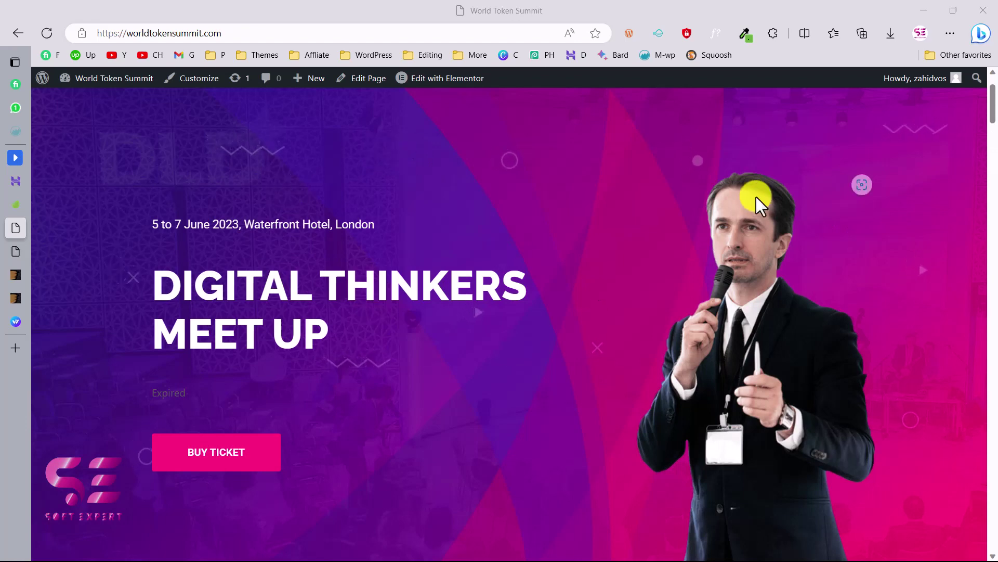
scroll(742, 411, "down", 10)
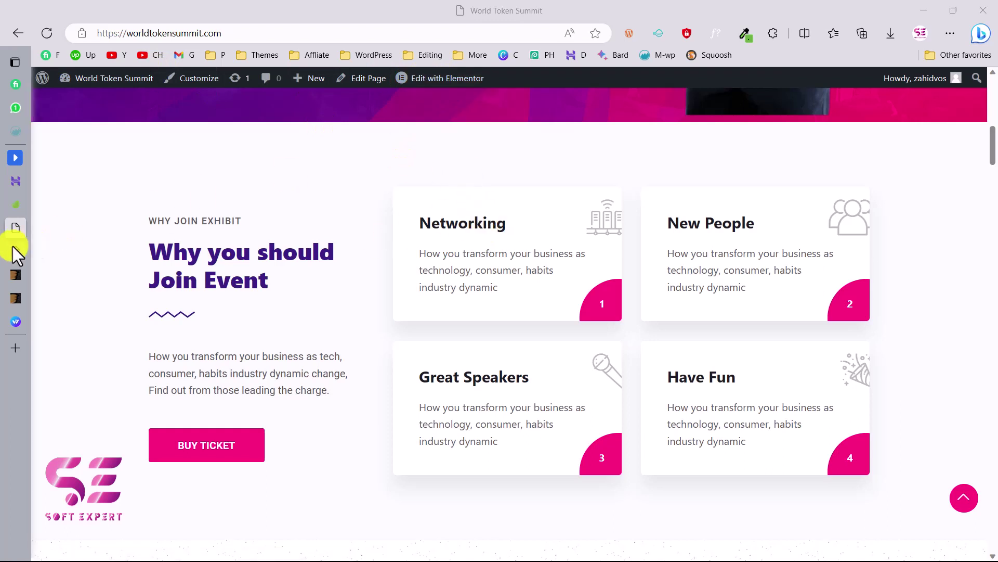
Update the WordPress database to the newest version and return to the dashboard
left_click(37, 251)
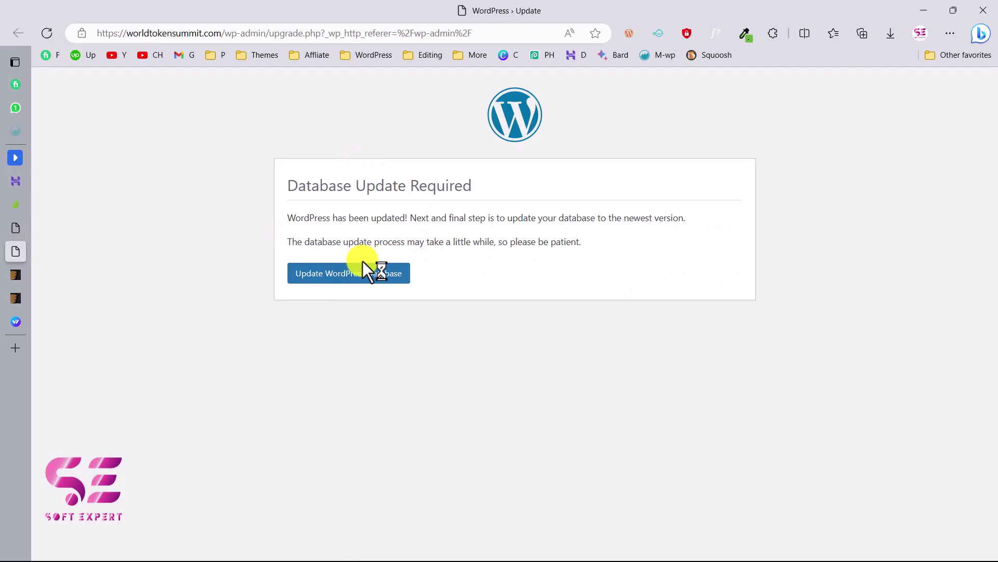
left_click(351, 280)
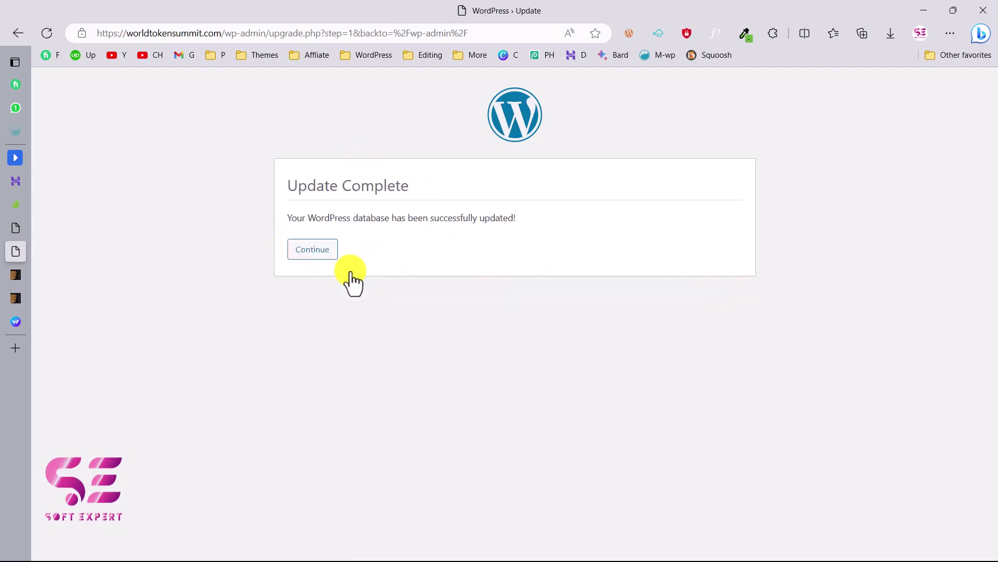
left_click(316, 254)
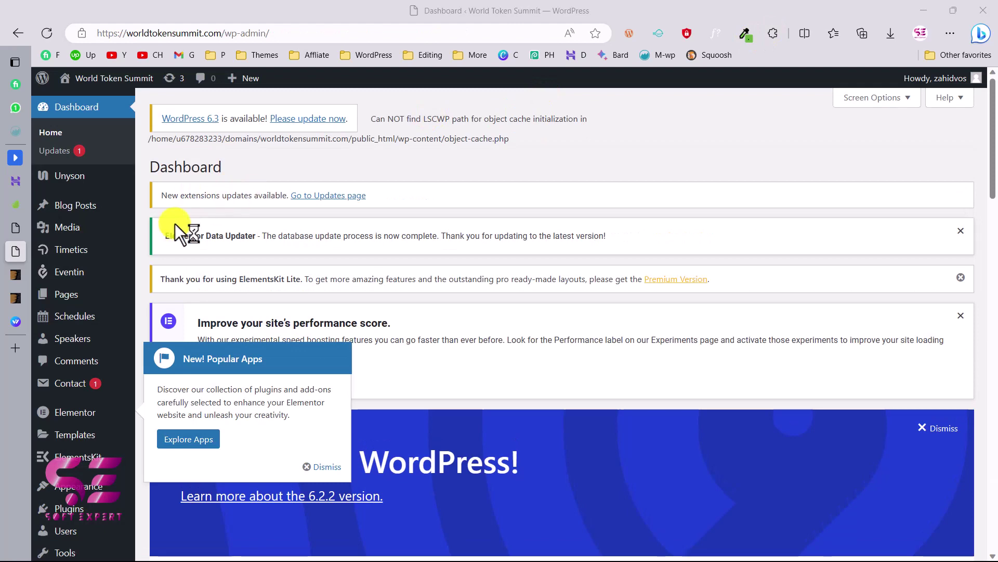
Review the Pages list, then open the live homepage in the Elementor editor
left_click(70, 292)
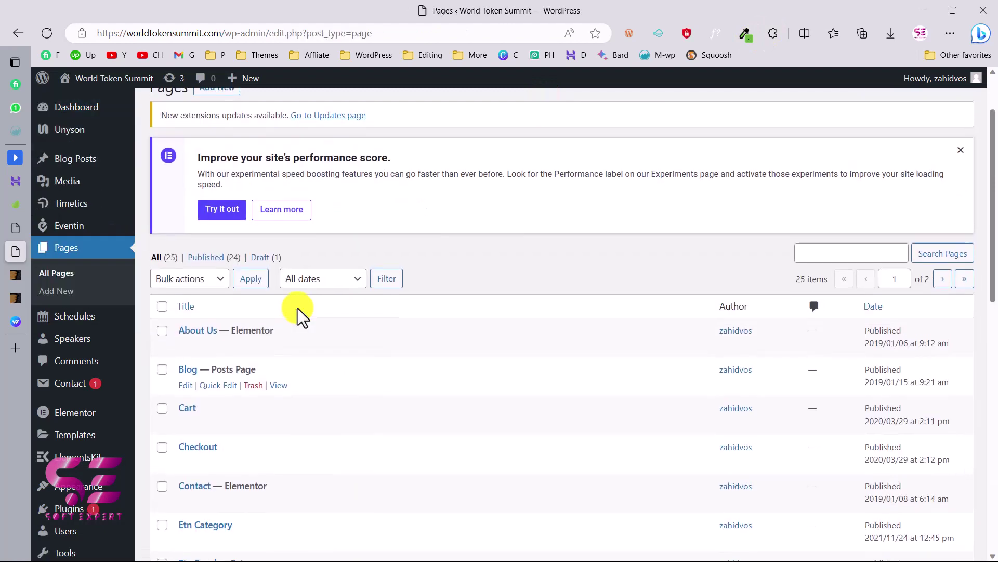
scroll(297, 308, "down", 9)
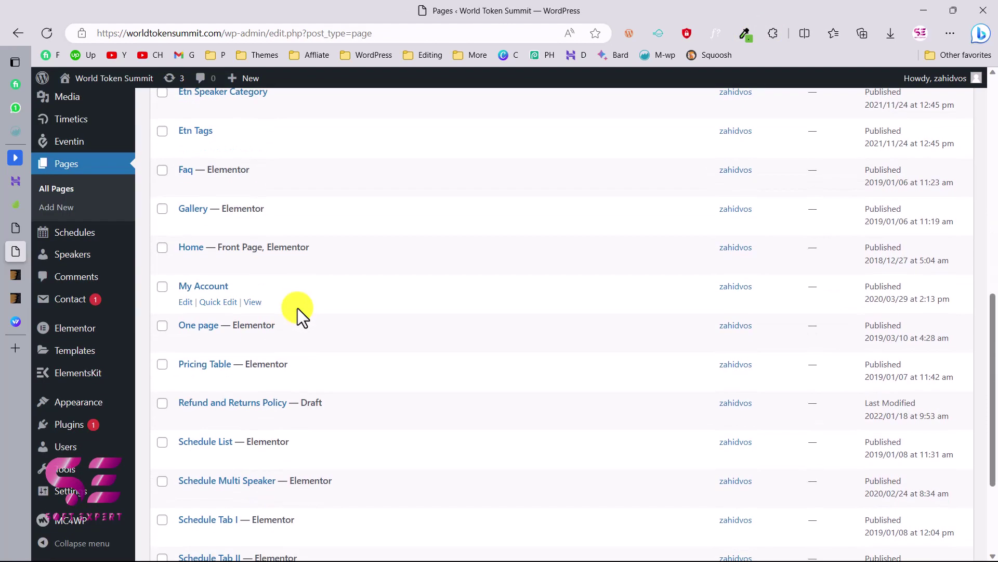
scroll(297, 308, "down", 3)
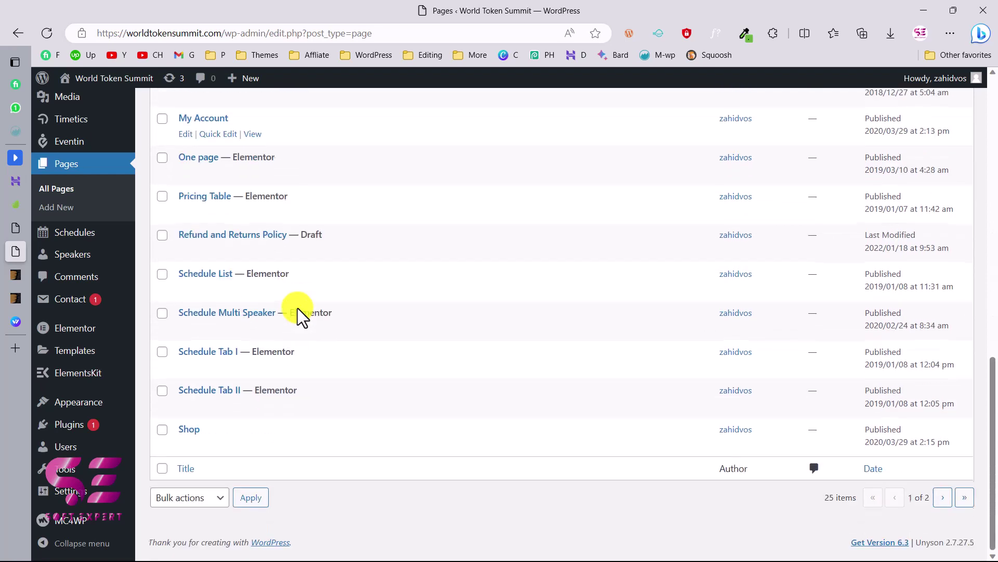
scroll(298, 308, "up", 6)
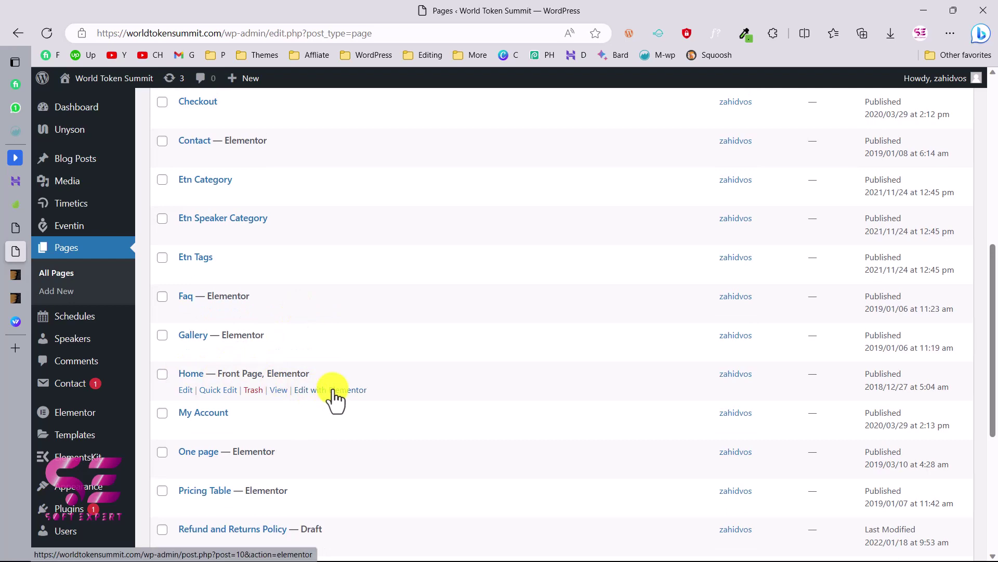
left_click(15, 229)
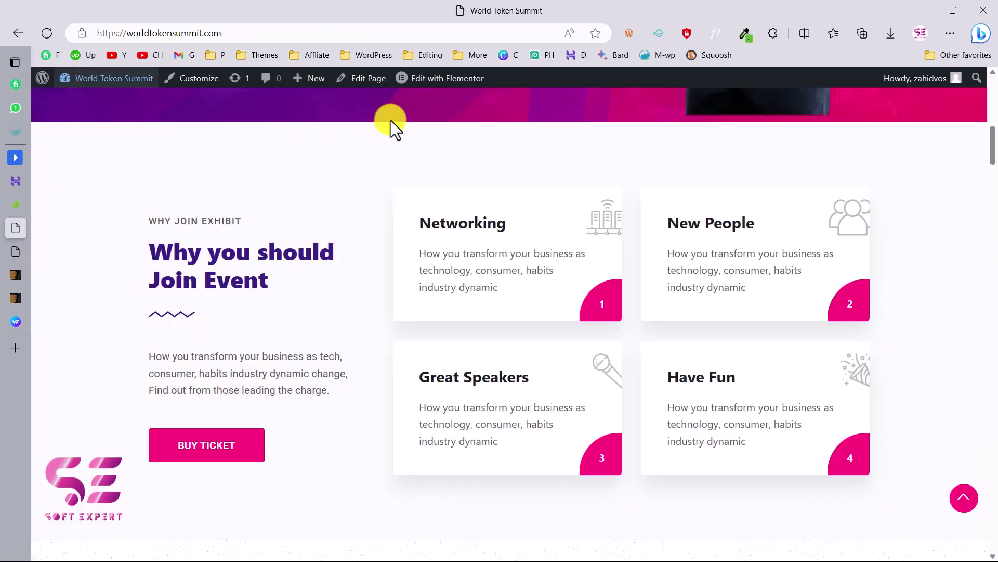
left_click(439, 79)
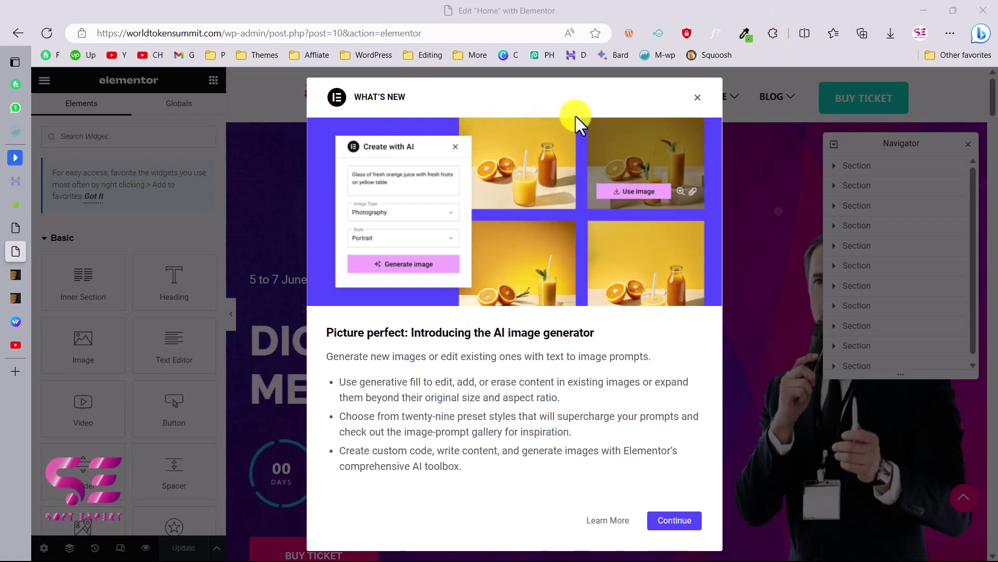
Dismiss the AI image generator and Containers announcements, then edit the DIGITAL THINKERS MEET UP title
left_click(698, 98)
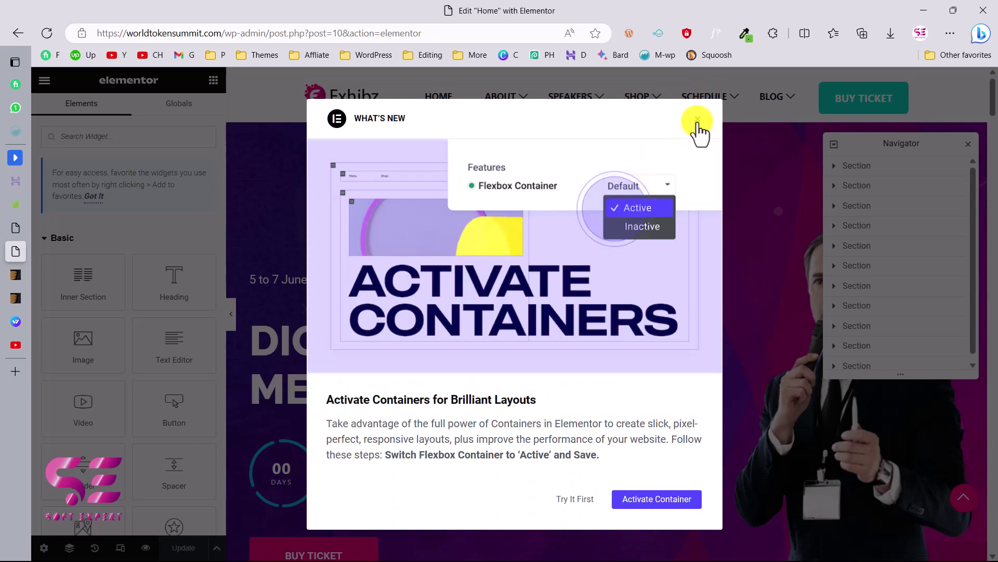
left_click(697, 121)
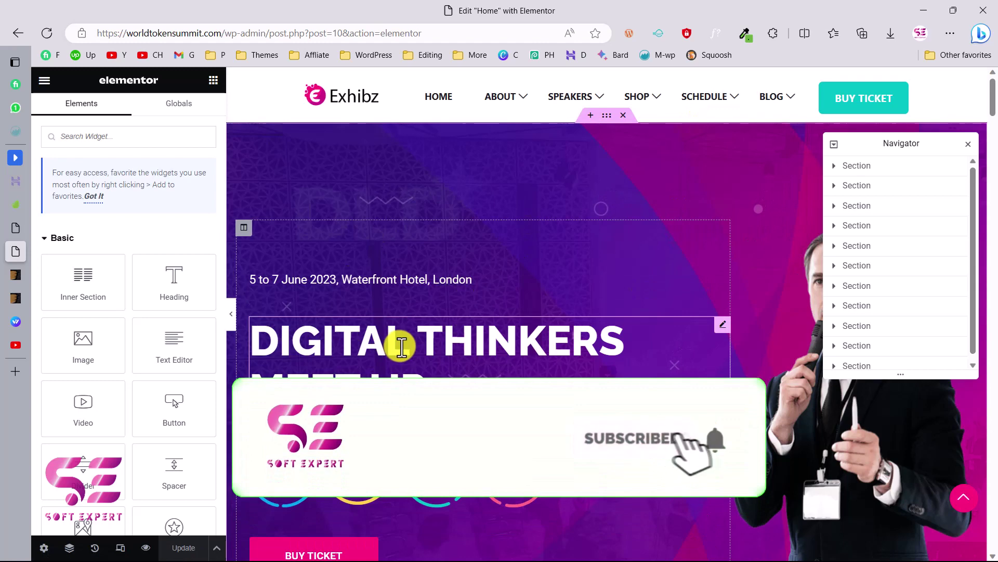
left_click(715, 327)
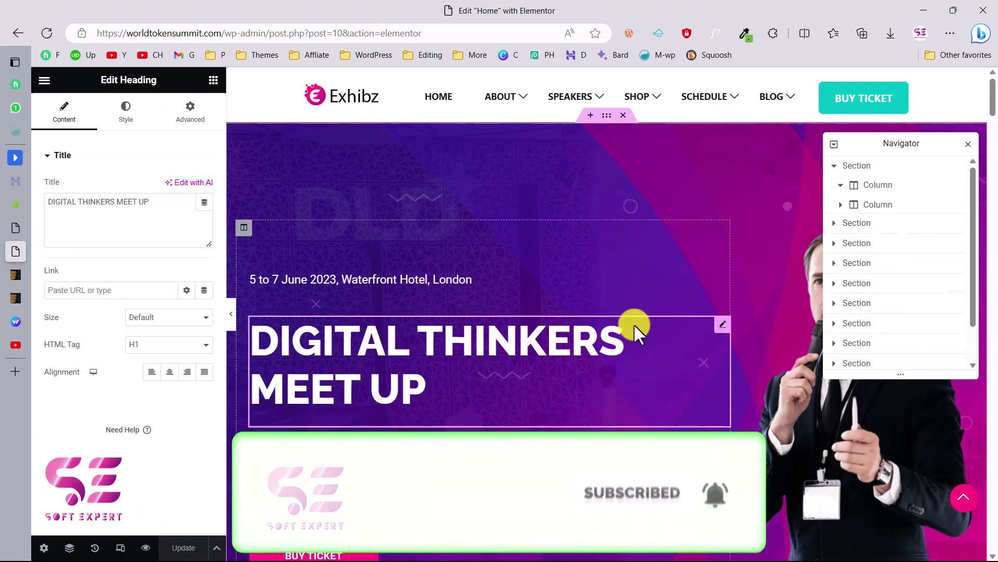
left_click(166, 203)
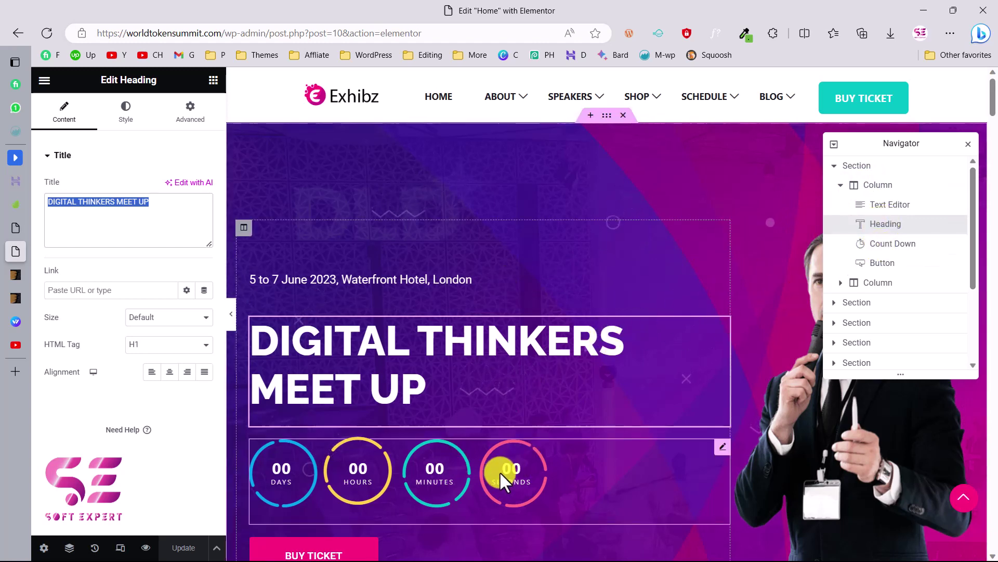
Check the Count Down widget's event date in its calendar, then select the hero heading
left_click(905, 245)
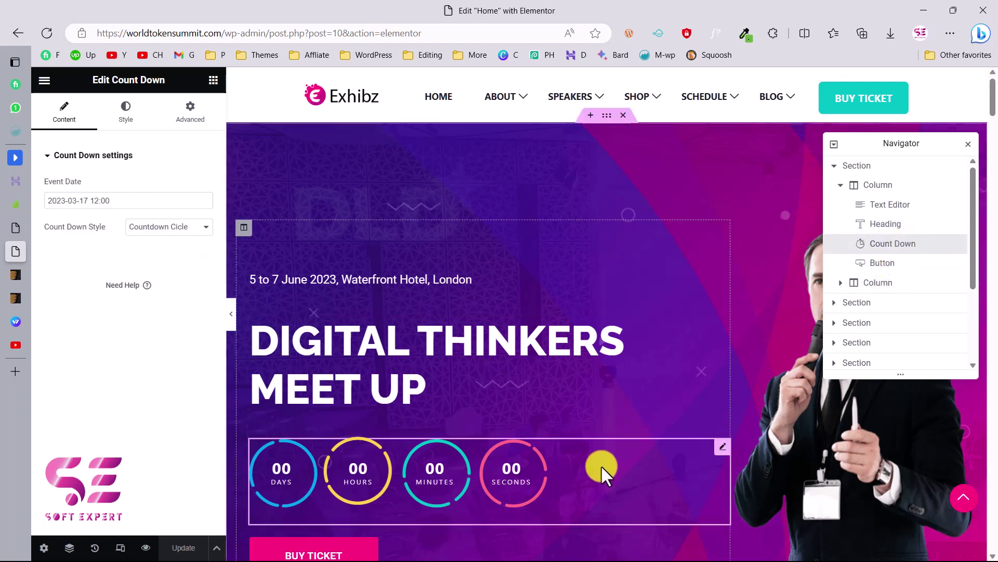
left_click(127, 203)
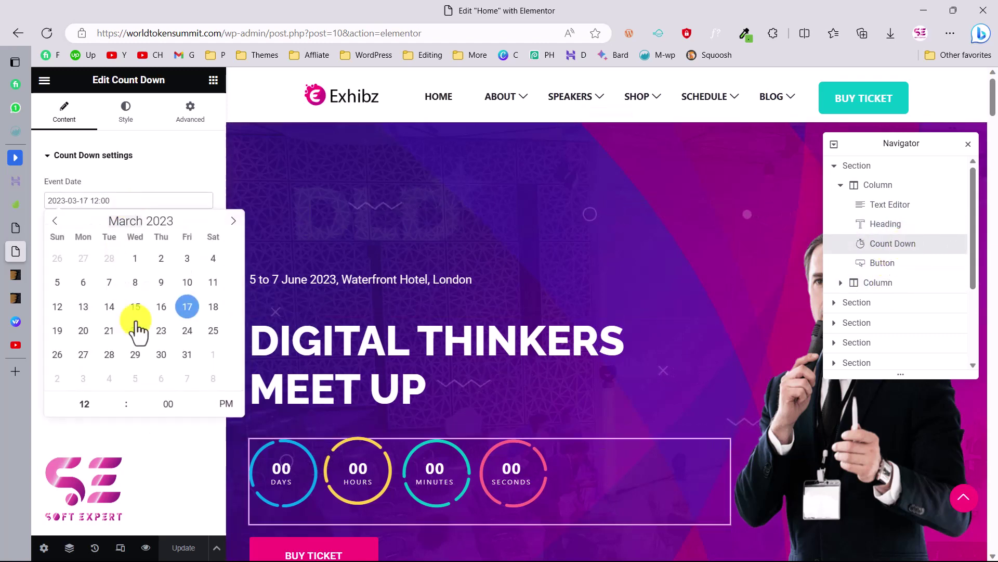
left_click(370, 413)
scroll(489, 453, "down", 8)
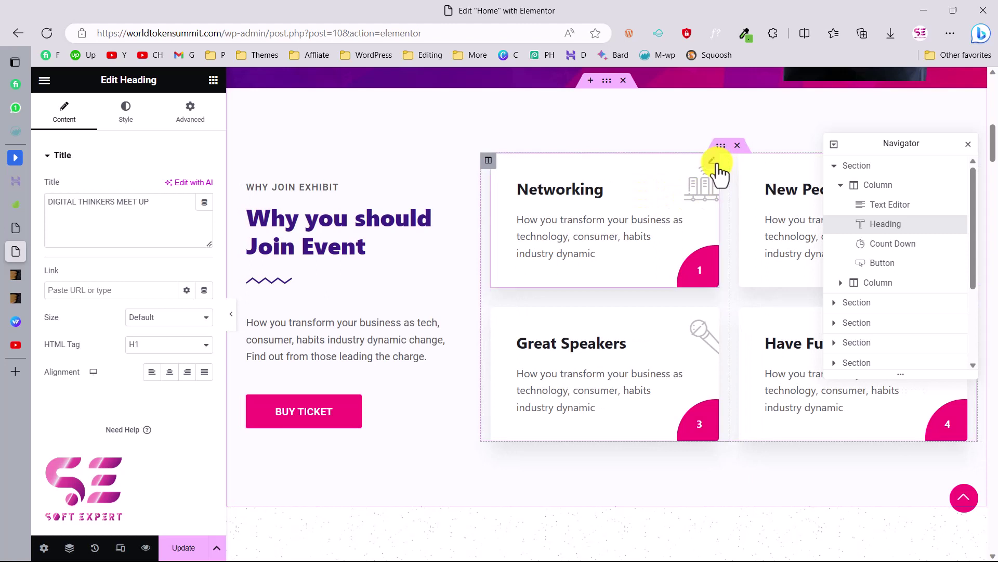
Select the Networking feature card, preview its Feature Style options, and review its description
left_click(717, 171)
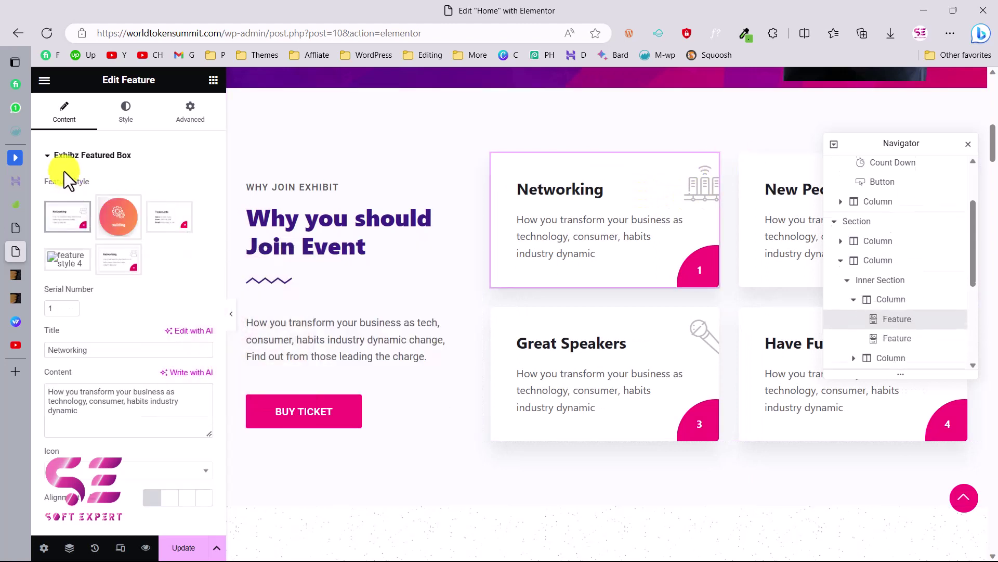
mouse_move(76, 222)
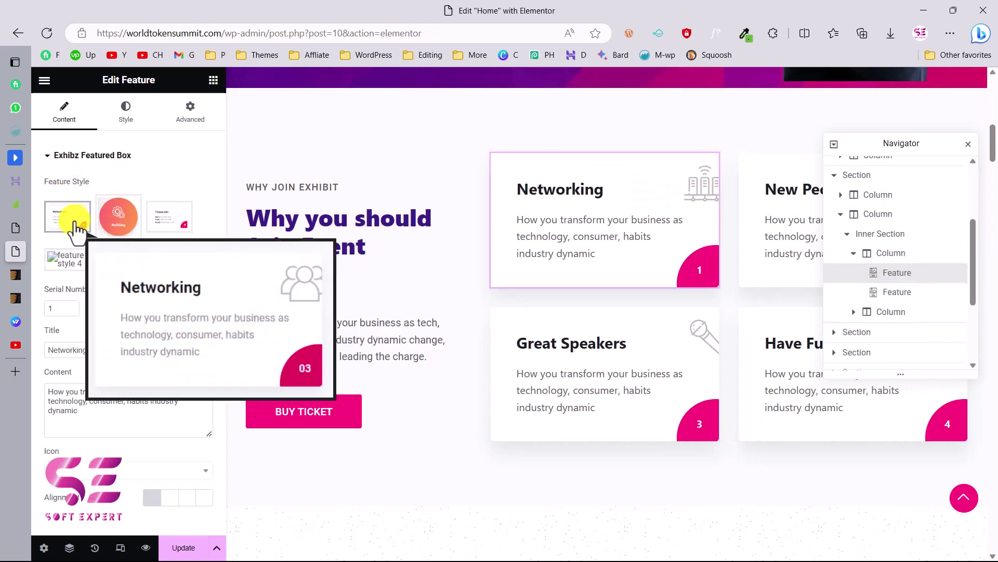
mouse_move(113, 225)
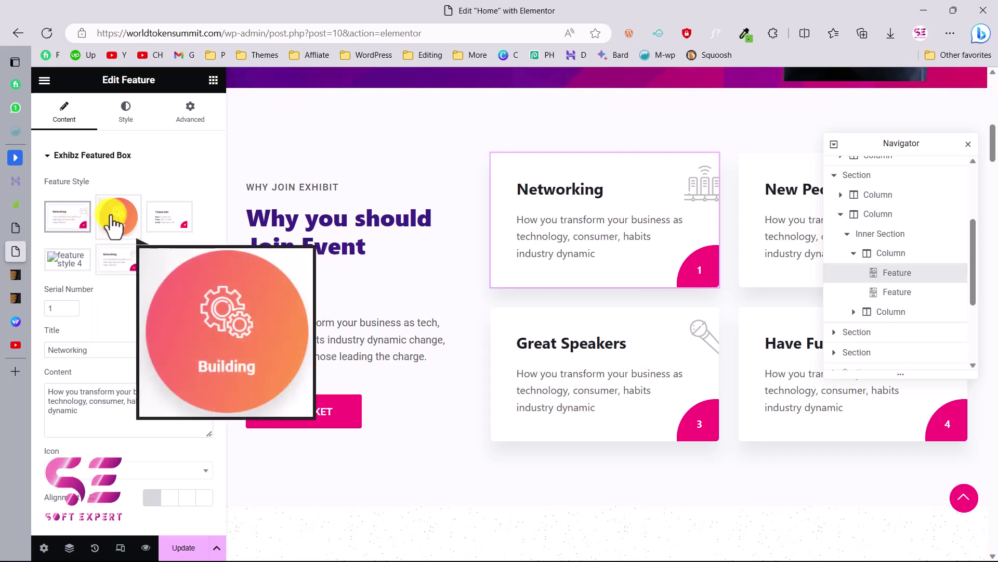
mouse_move(136, 265)
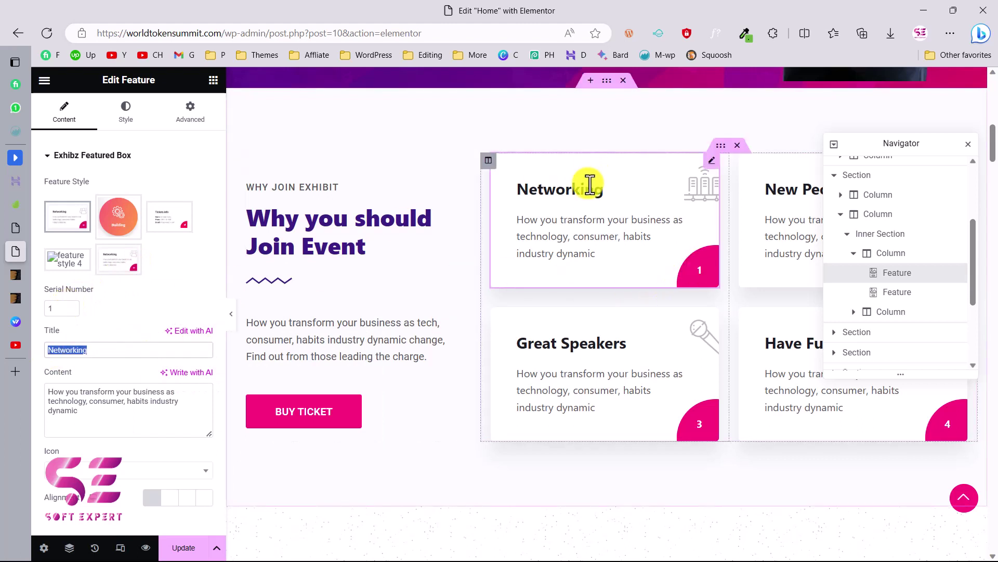
left_click_drag(79, 411, 62, 398)
left_click(51, 394)
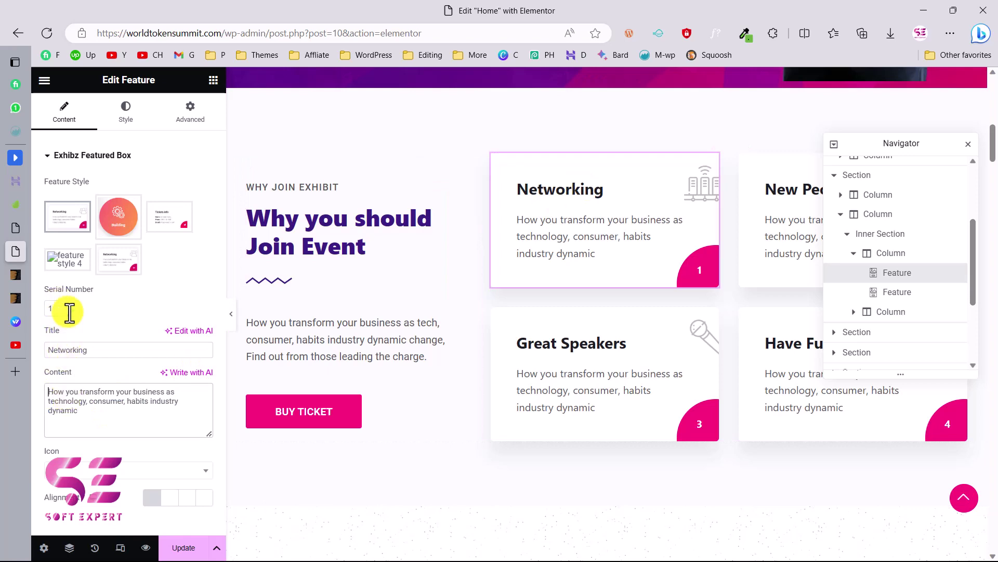
scroll(431, 308, "down", 7)
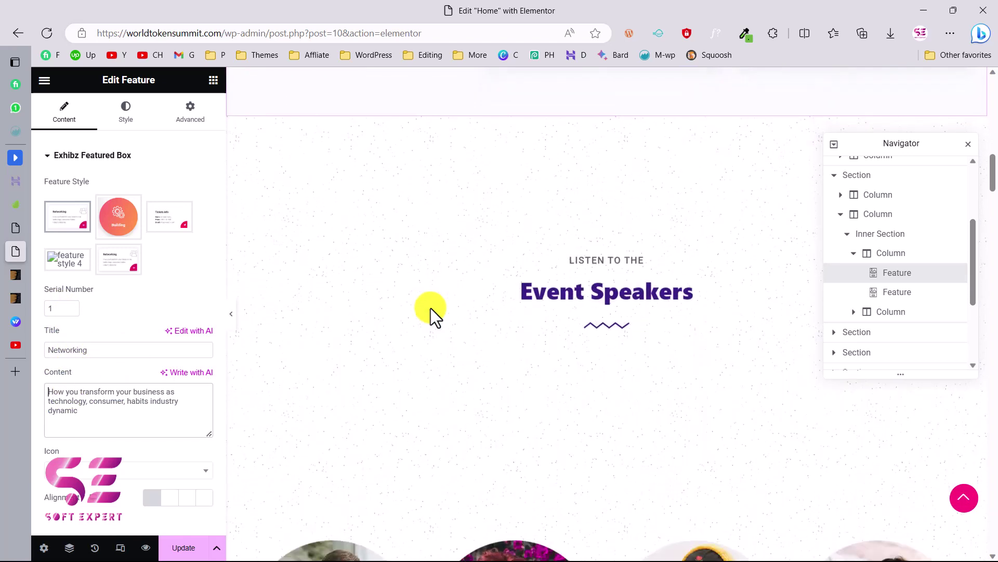
scroll(489, 366, "down", 3)
left_click(515, 291)
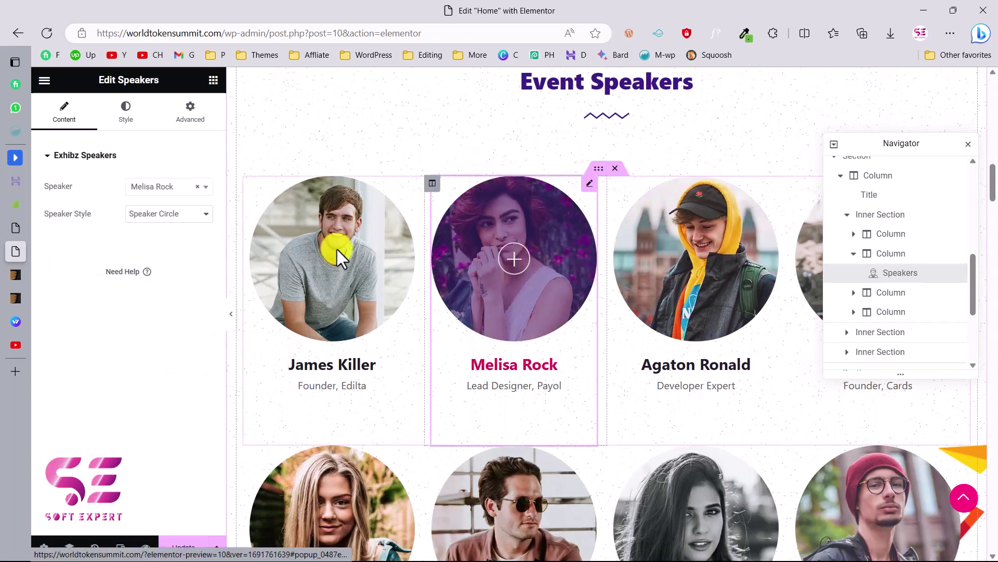
left_click(168, 187)
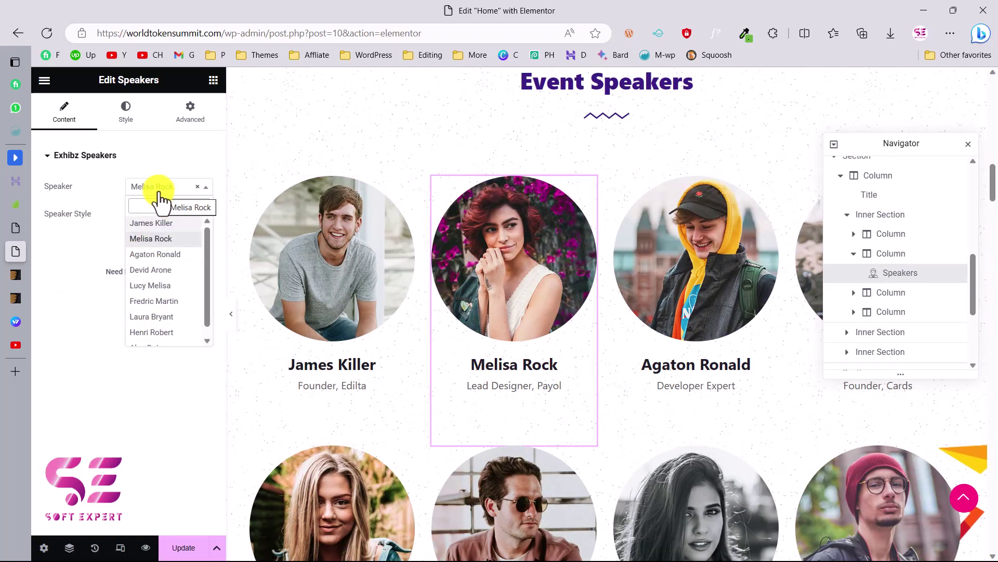
left_click(117, 192)
Review the Schedules widget's settings, then switch to the YouTube channel page
scroll(753, 378, "down", 12)
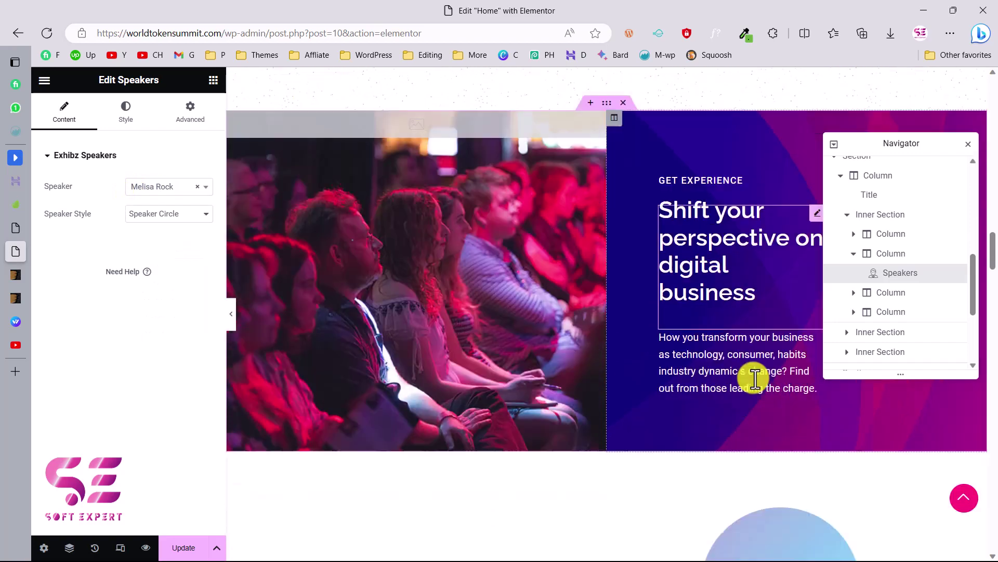
scroll(754, 379, "down", 5)
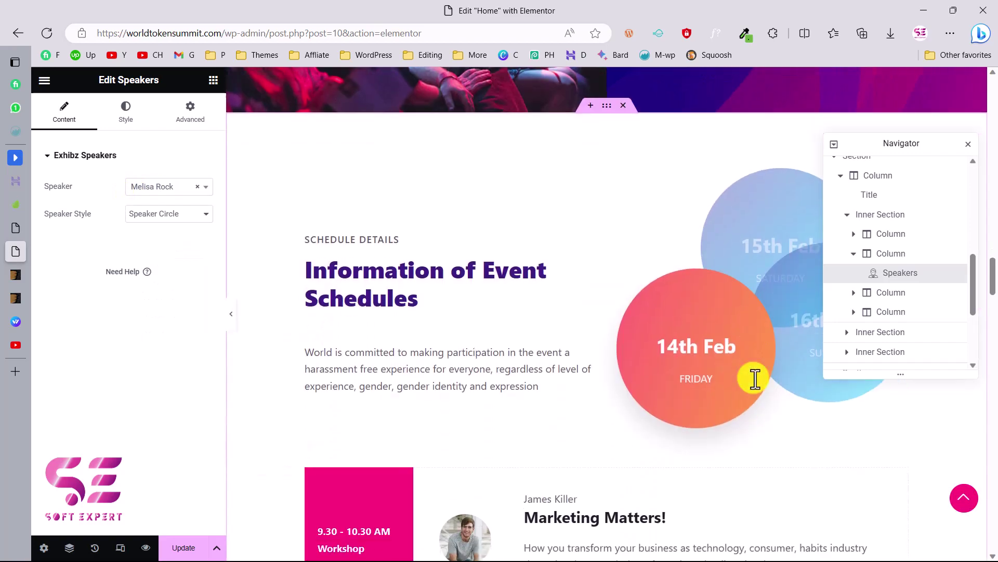
left_click(383, 283)
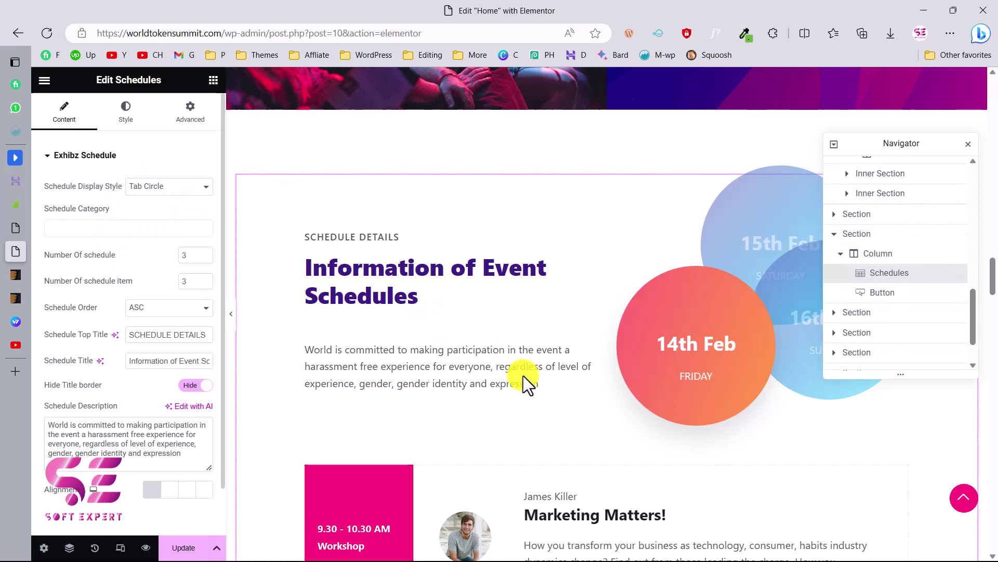
scroll(562, 414, "down", 10)
scroll(562, 414, "down", 5)
scroll(562, 414, "up", 1)
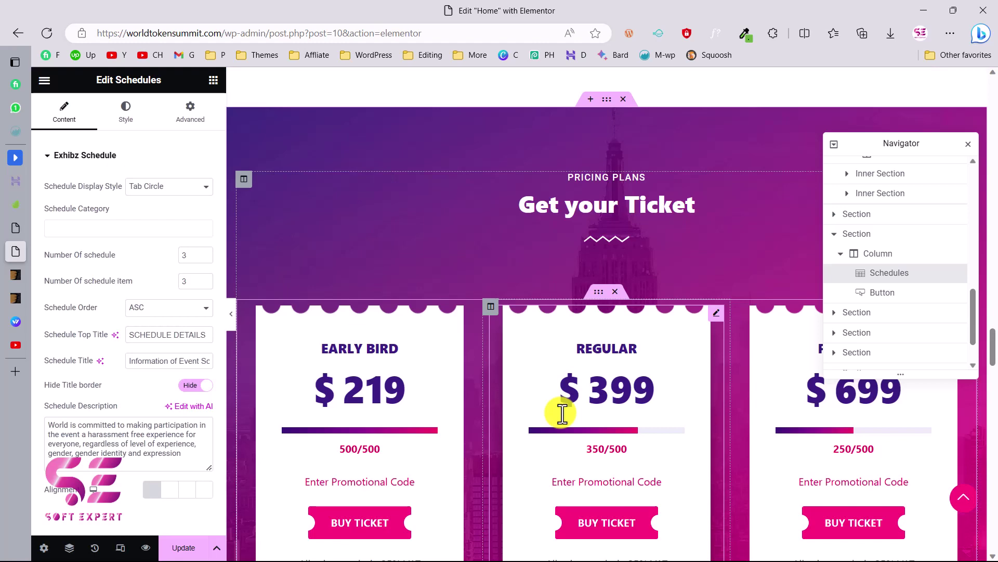
scroll(562, 414, "up", 3)
scroll(562, 415, "up", 5)
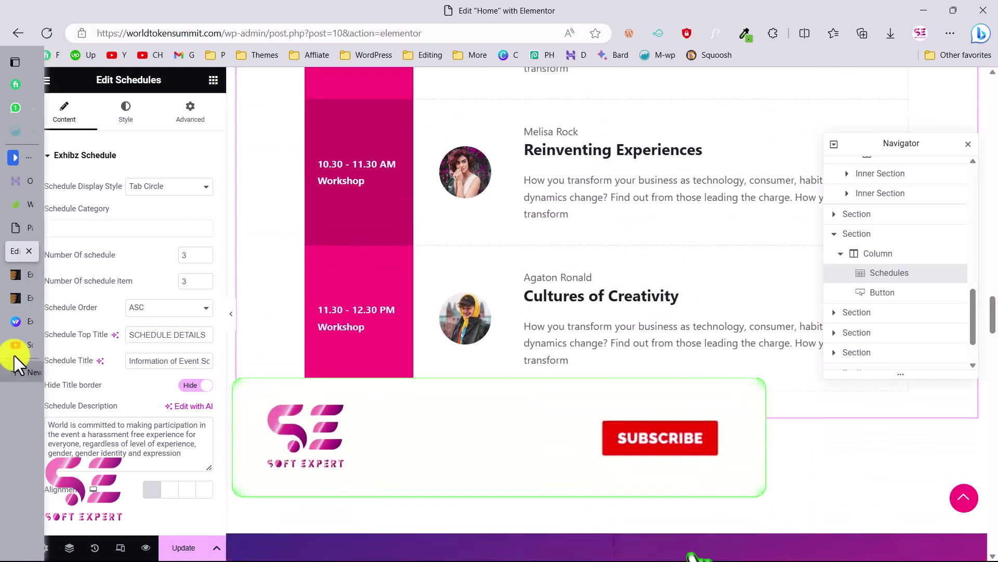
left_click(21, 345)
Scroll down the channel's Videos grid to older tutorials like Mega Menu in Elementor for FREE
scroll(457, 375, "down", 5)
scroll(455, 373, "down", 4)
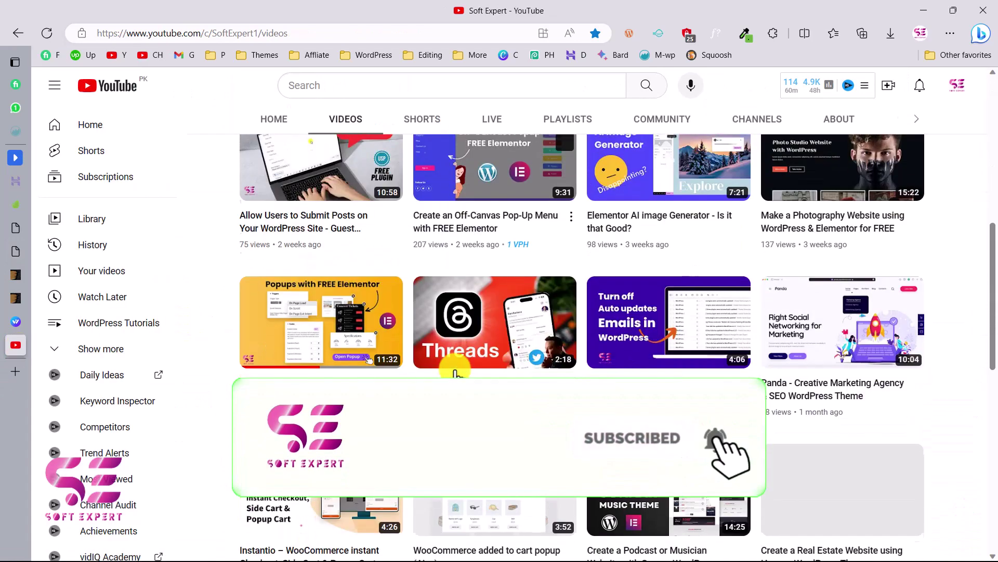
scroll(458, 379, "down", 2)
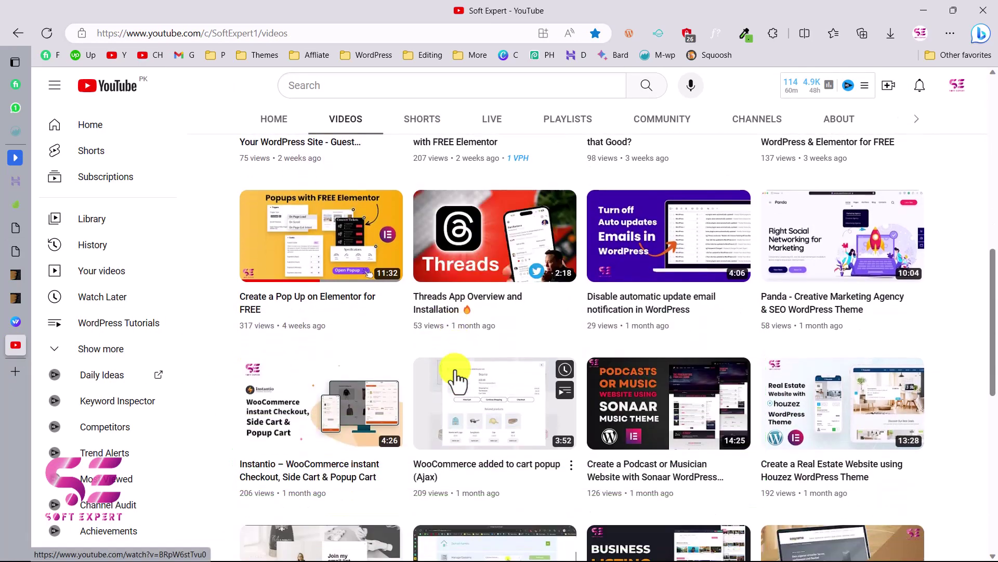
scroll(968, 356, "down", 6)
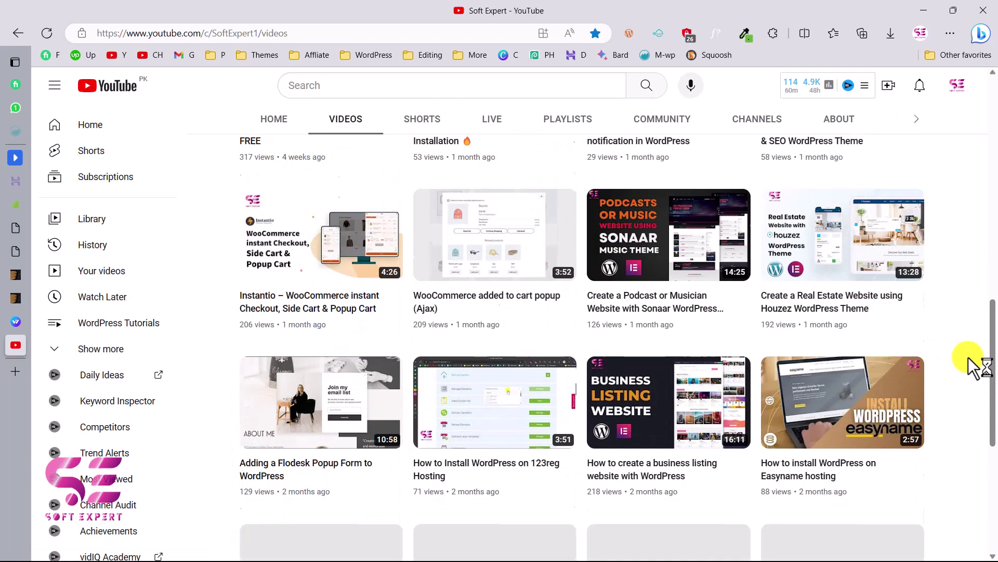
scroll(969, 356, "down", 4)
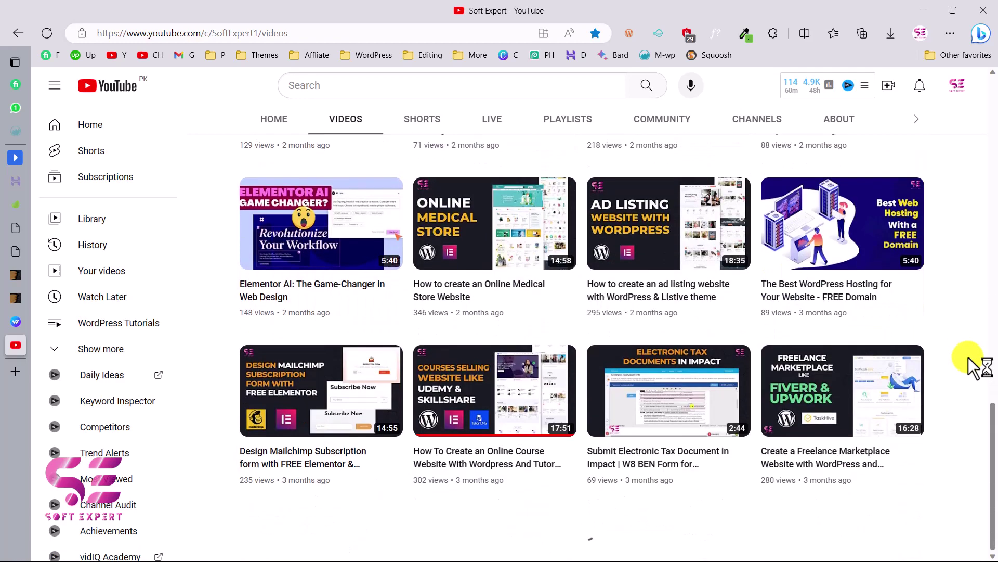
scroll(969, 357, "down", 3)
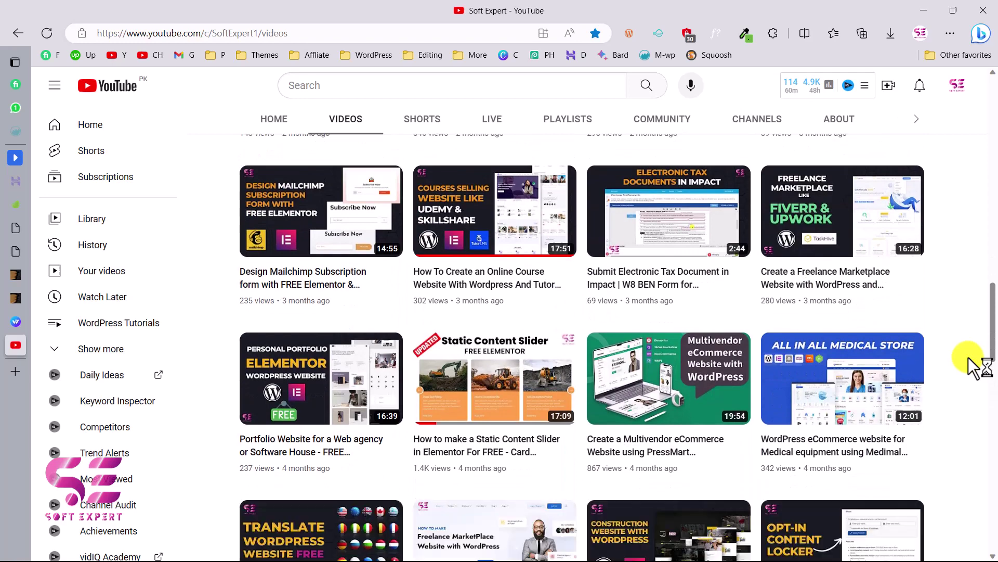
scroll(968, 357, "down", 3)
scroll(968, 357, "down", 3)
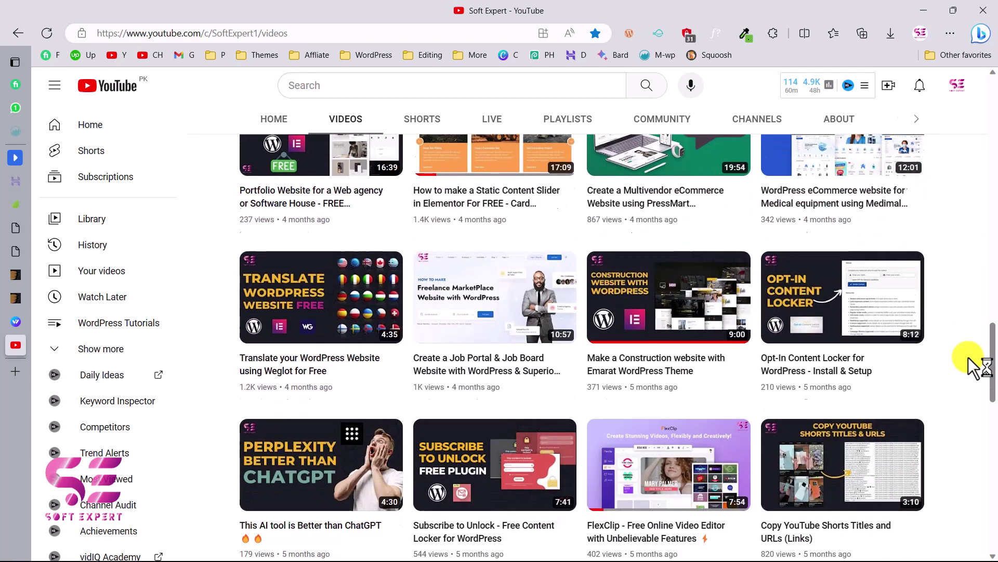
scroll(260, 352, "down", 9)
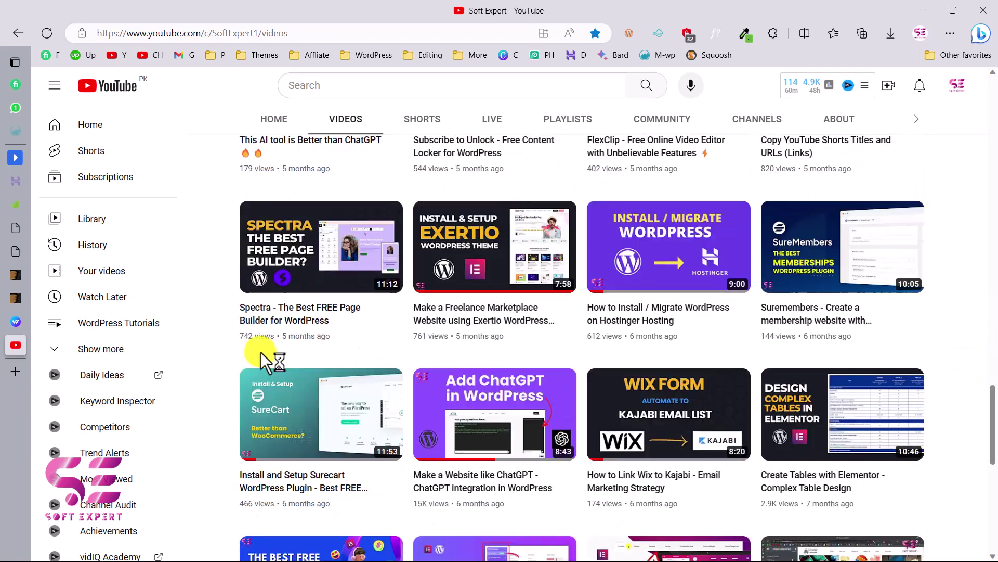
scroll(708, 353, "down", 2)
scroll(708, 354, "down", 4)
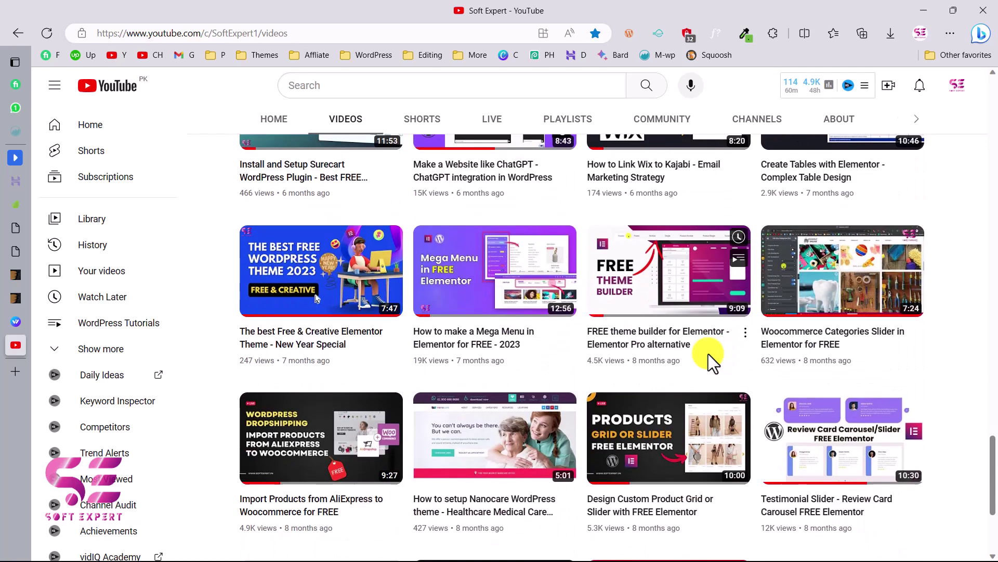